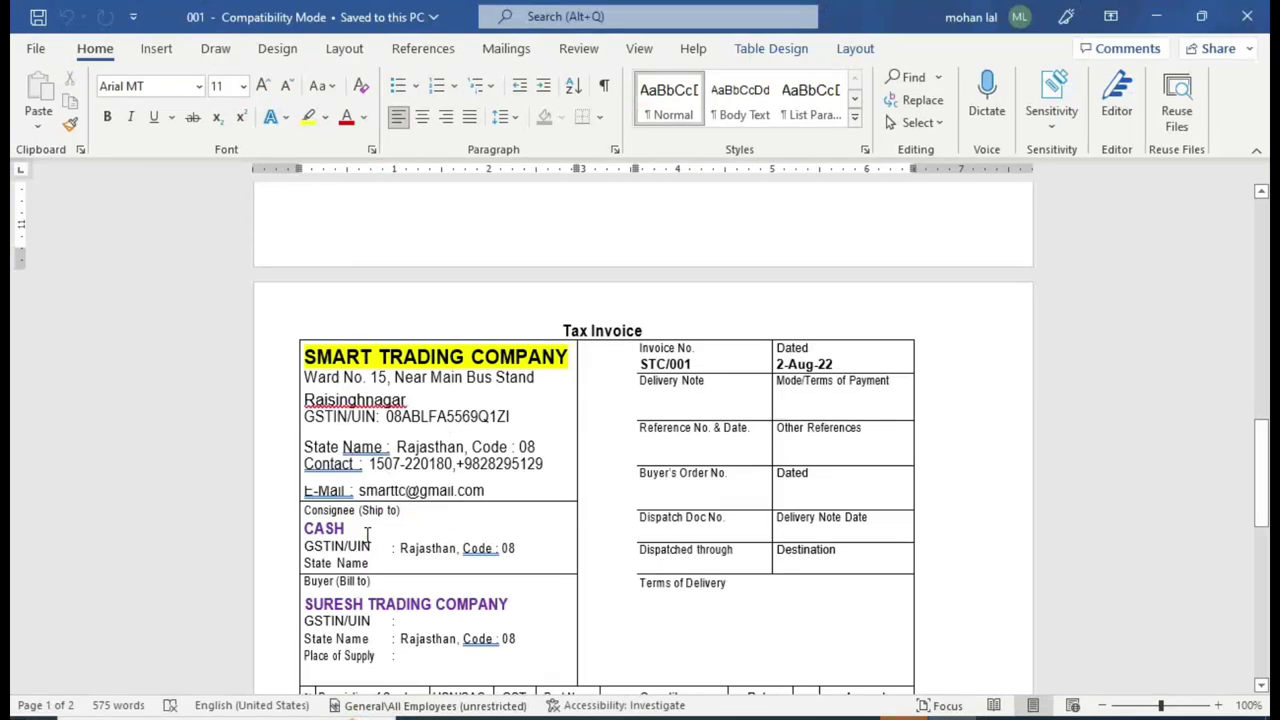
# Switch to TallyPrime and view the company's Balance Sheet and Profit & Loss A/c reports
pyautogui.moveTo(1258, 490); pyautogui.dragTo(1258, 262)
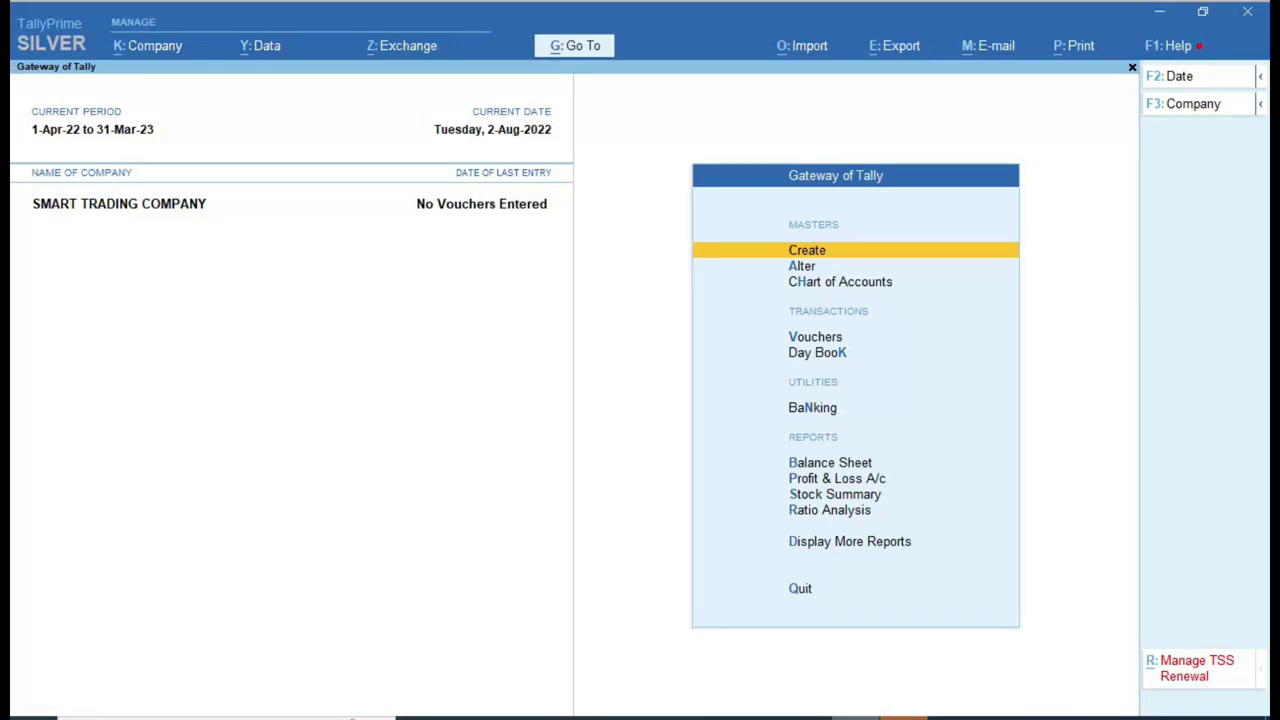
pyautogui.press('ctrl')
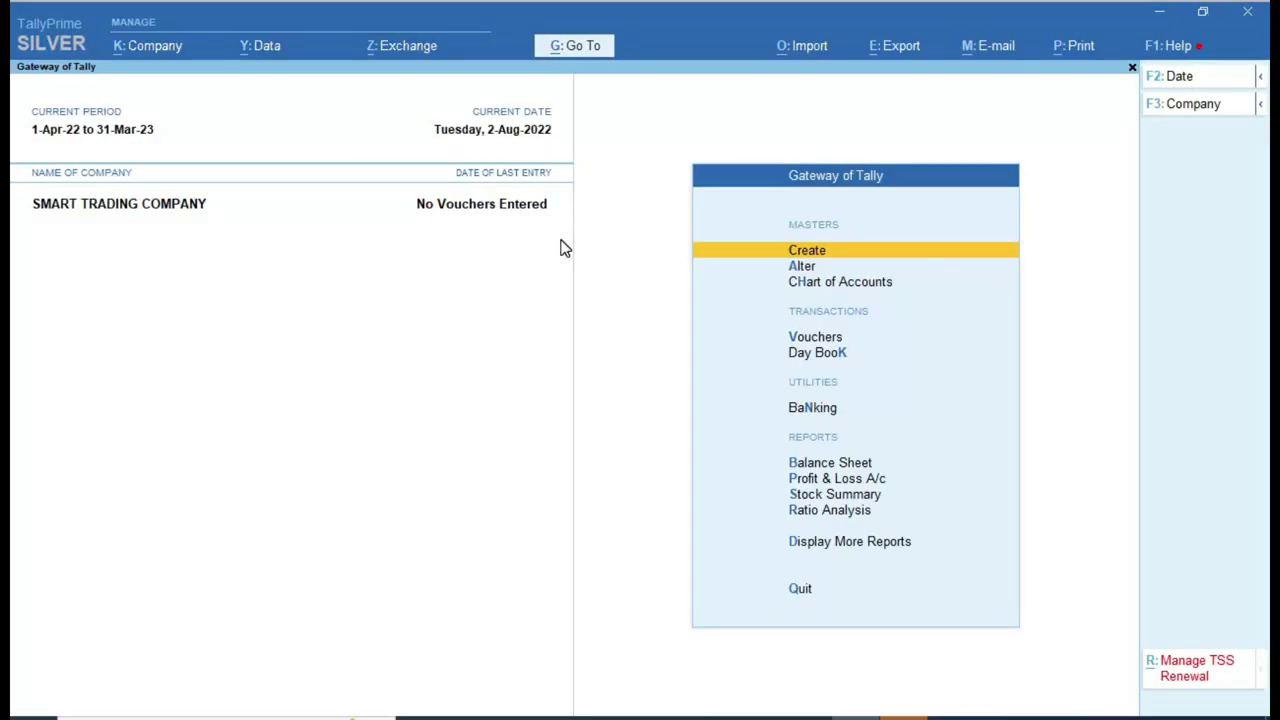
pyautogui.press('b')
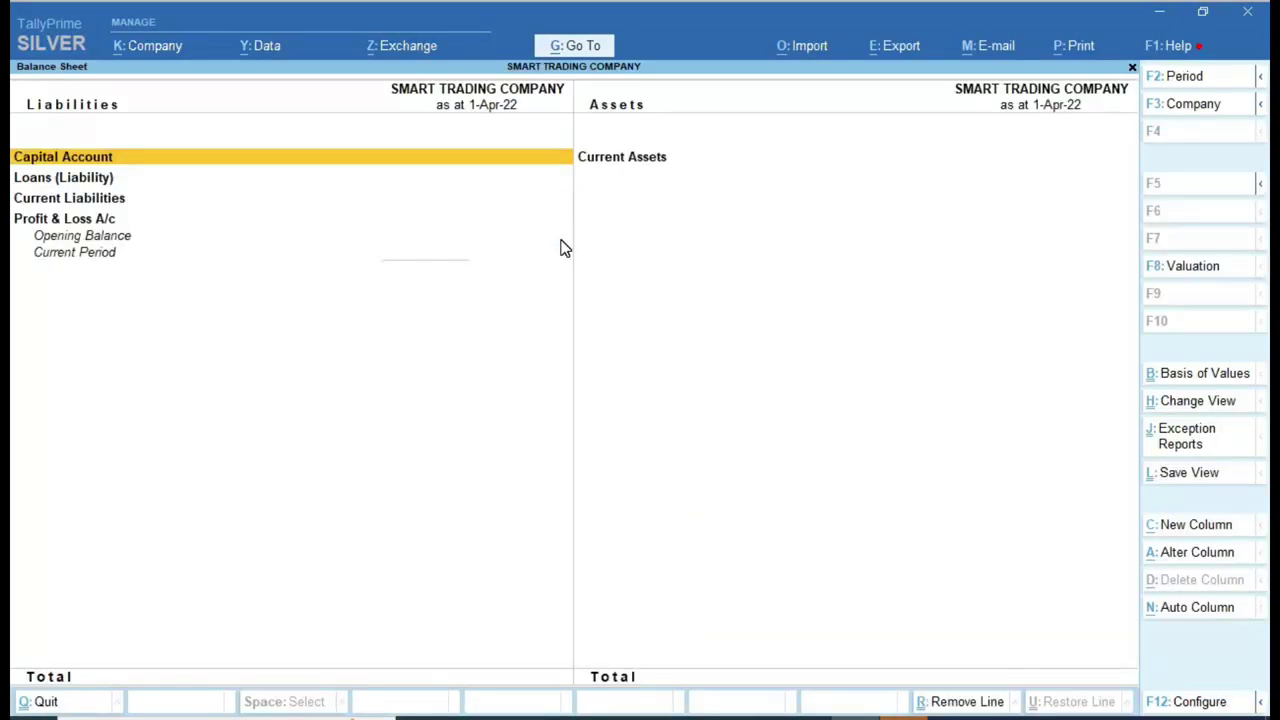
pyautogui.press('Escape')
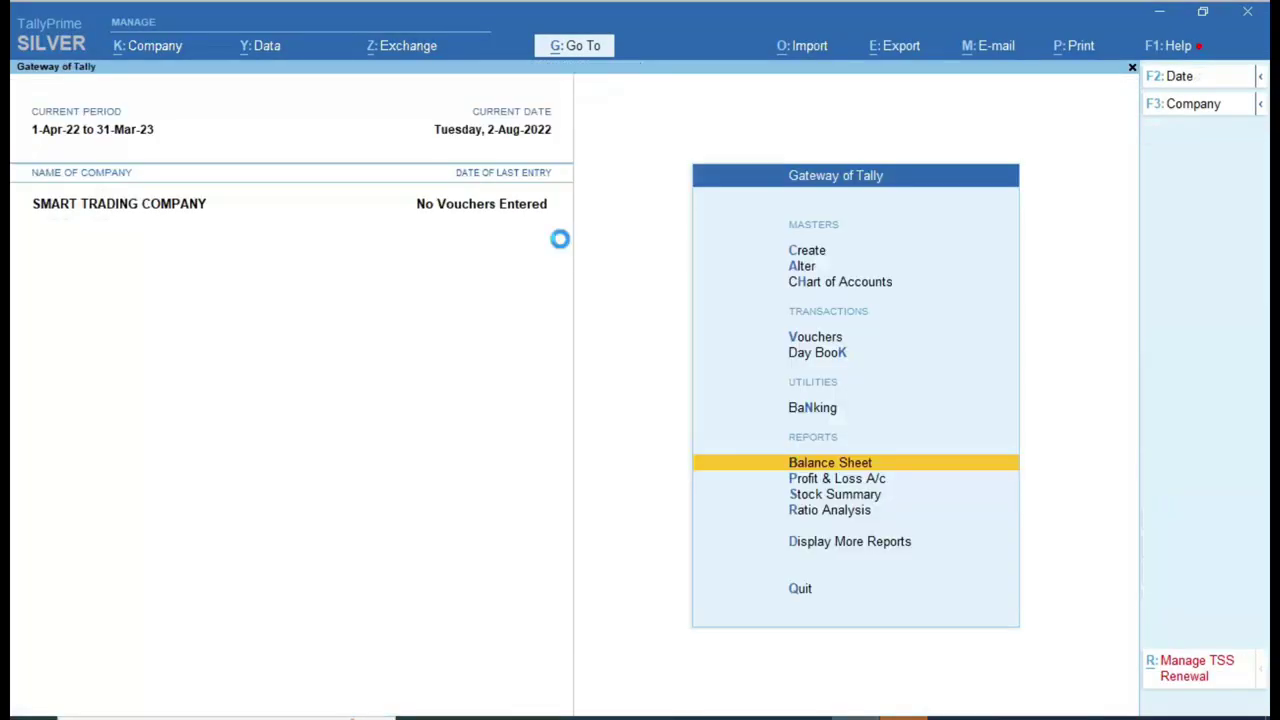
pyautogui.press('p')
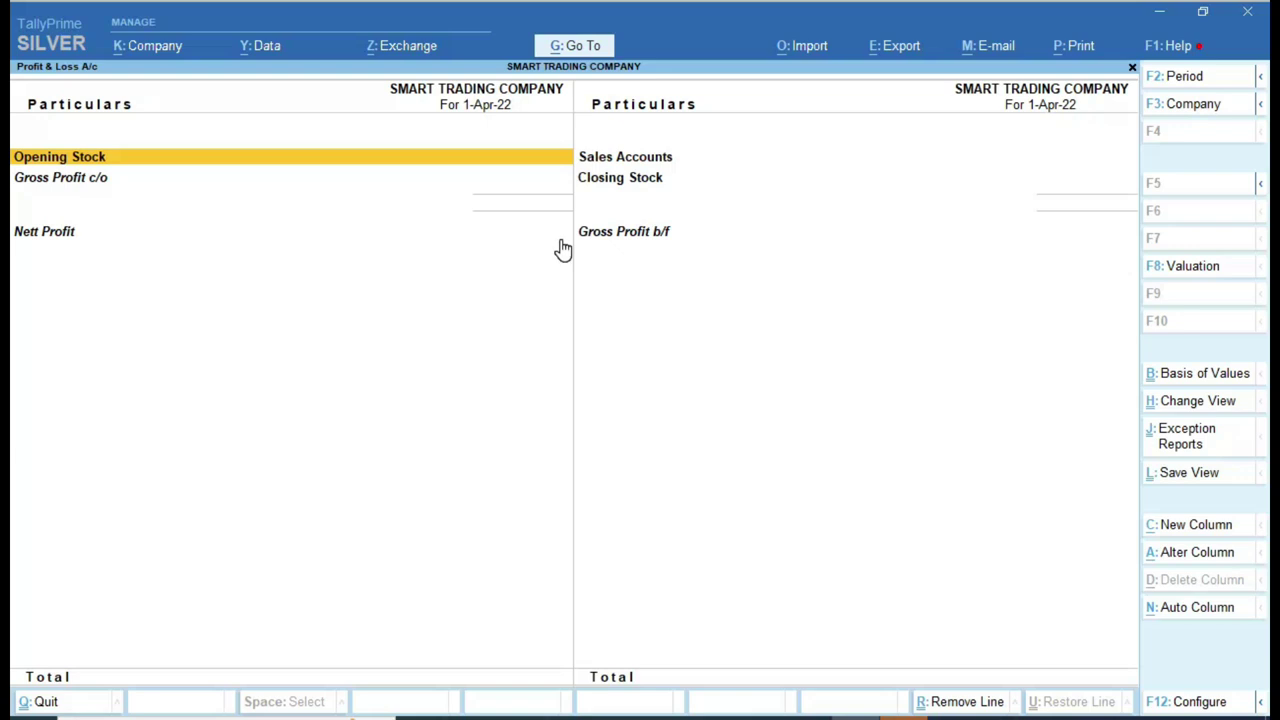
pyautogui.press('Escape')
pyautogui.press('Escape')
pyautogui.press('Escape')
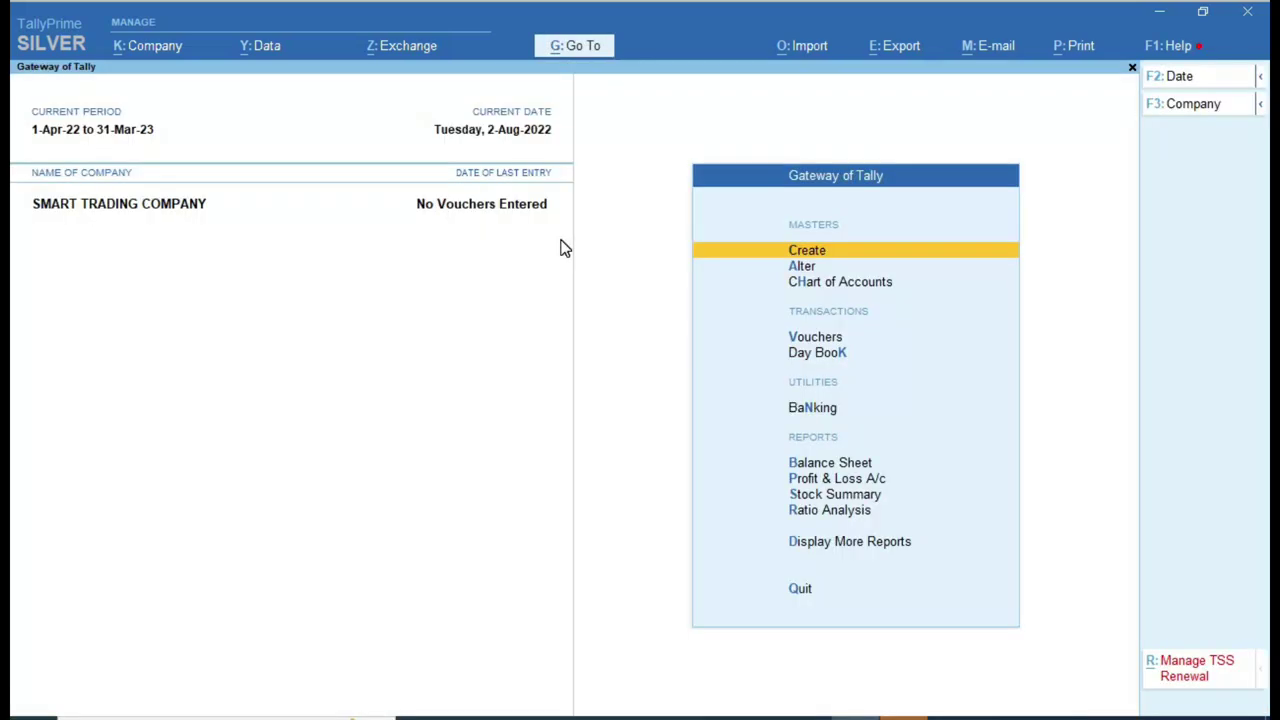
# Open a new sales voucher and switch to Word to consult the first tax invoice's number and date
pyautogui.press('Down')
pyautogui.press('Down')
pyautogui.press('Down')
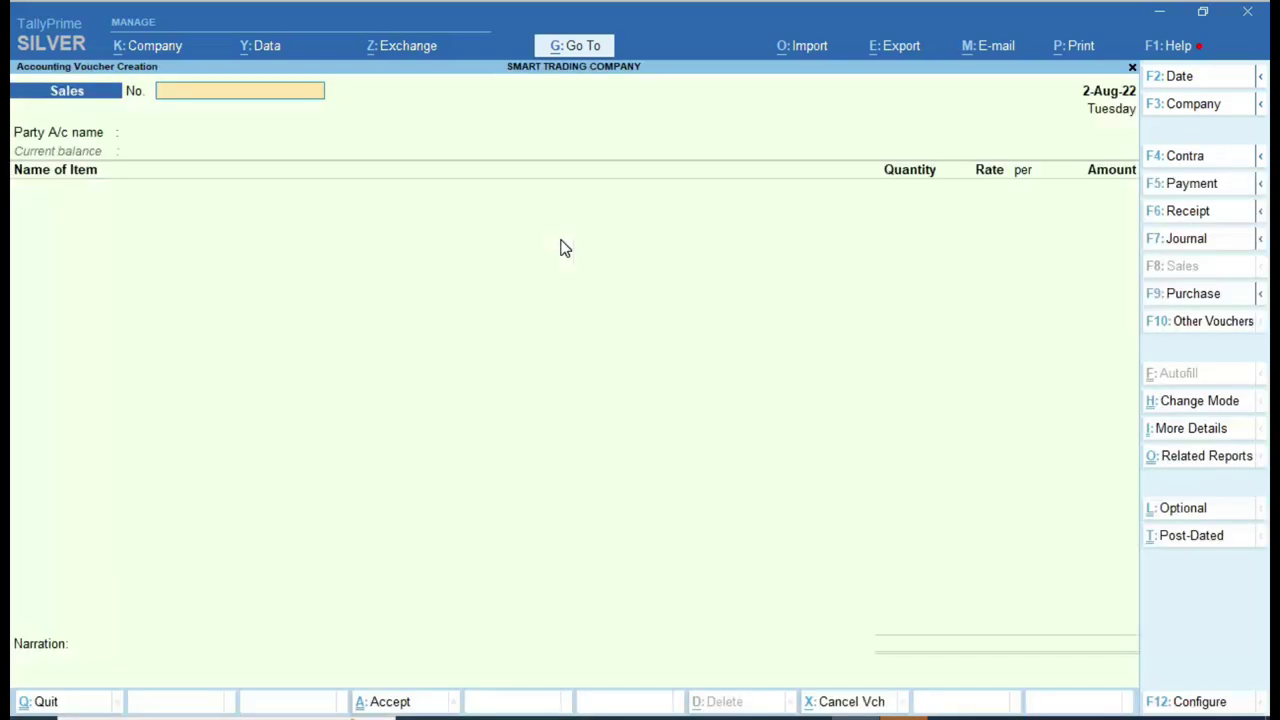
pyautogui.hotkey('alt', 'Tab')
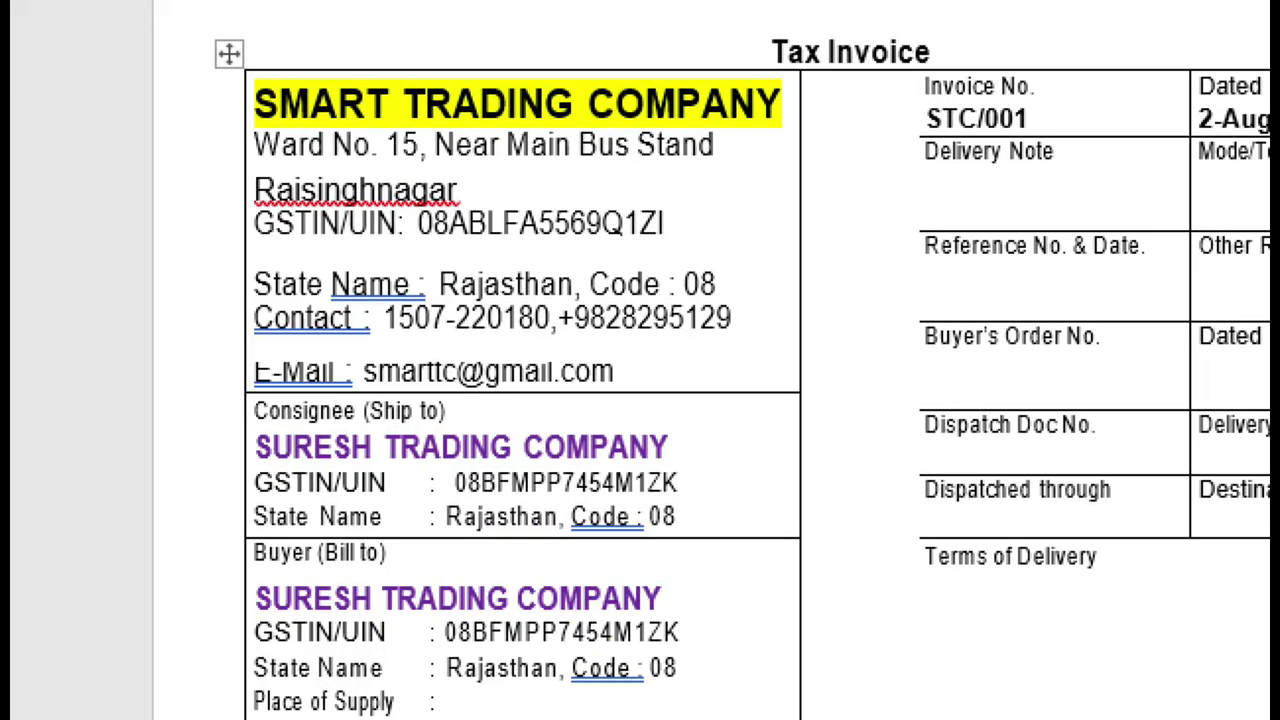
pyautogui.moveTo(864, 40)
pyautogui.mouseDown()
pyautogui.moveTo(905, 98)
pyautogui.moveTo(1080, 171)
pyautogui.mouseUp()
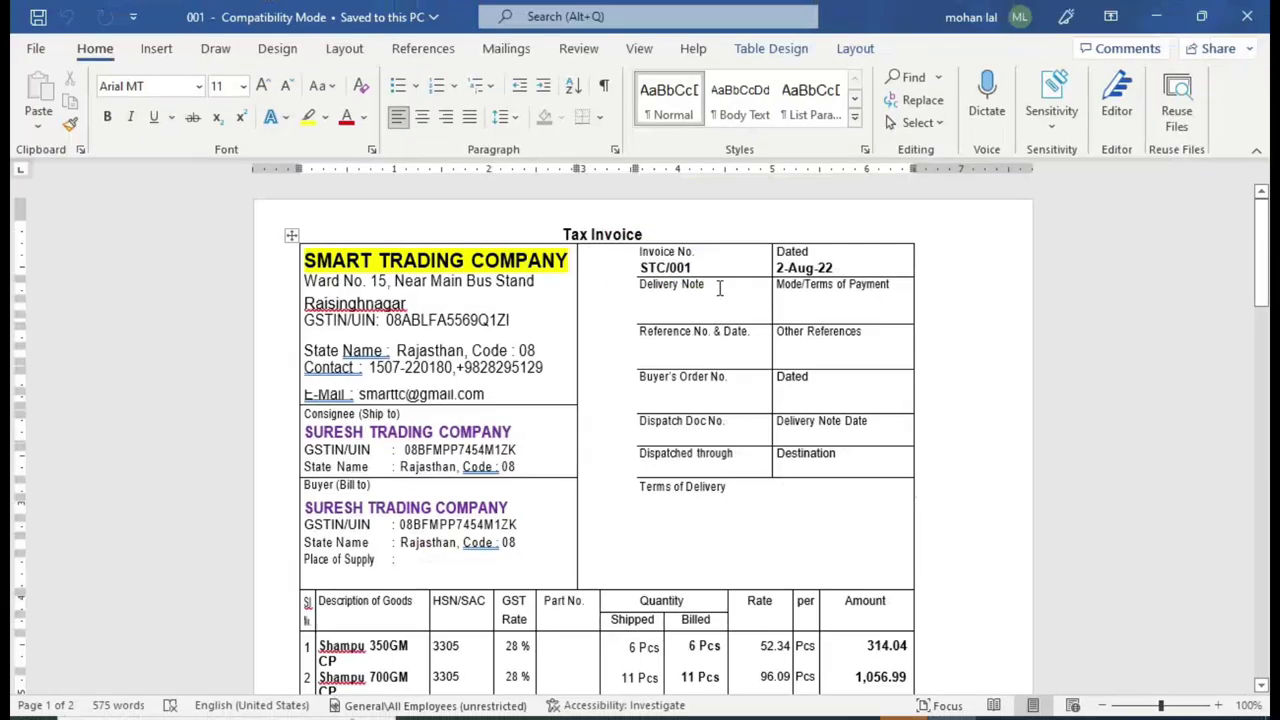
# Switch back to TallyPrime and set the sales voucher number to STC/001
pyautogui.hotkey('alt', 'Tab')
pyautogui.write('stc/')
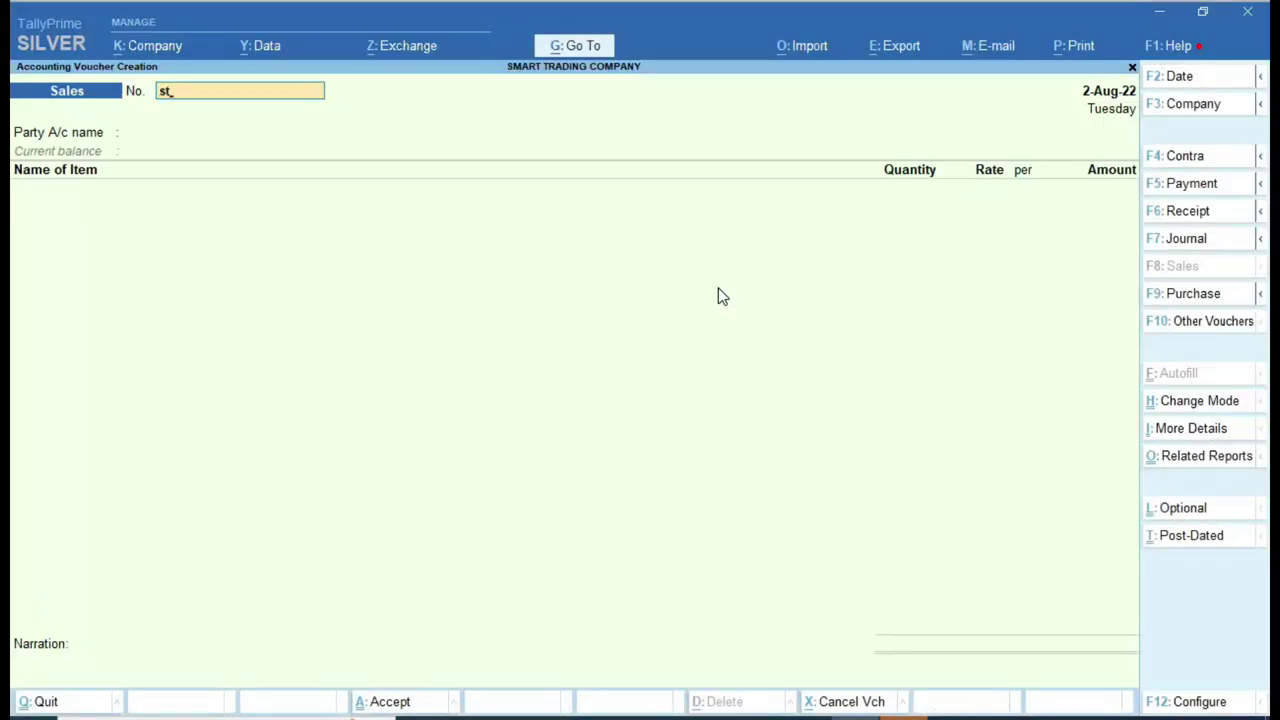
pyautogui.press('BackSpace')
pyautogui.press('BackSpace')
pyautogui.press('BackSpace')
pyautogui.press('BackSpace')
pyautogui.write('STC/01')
pyautogui.press('BackSpace')
pyautogui.write('01')
pyautogui.press('Return')
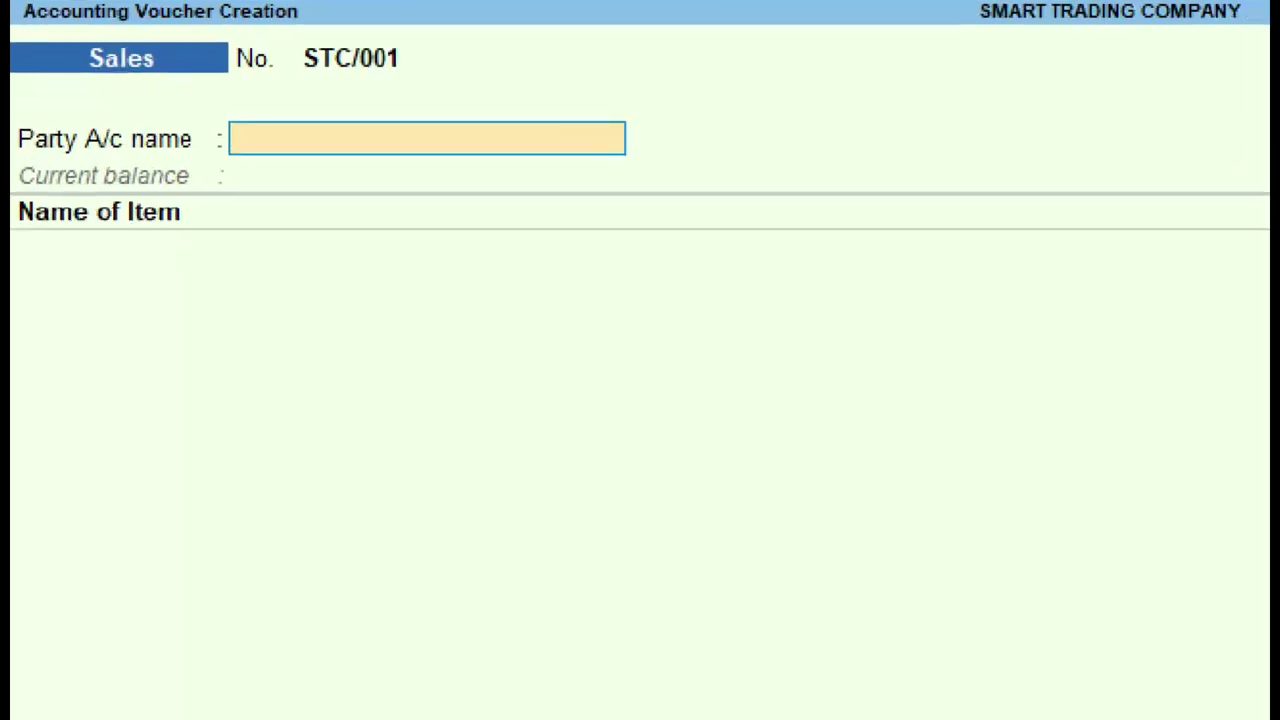
# Select SURESH TRADING COMPANY as the party account of the sales voucher
pyautogui.click(22, 117)
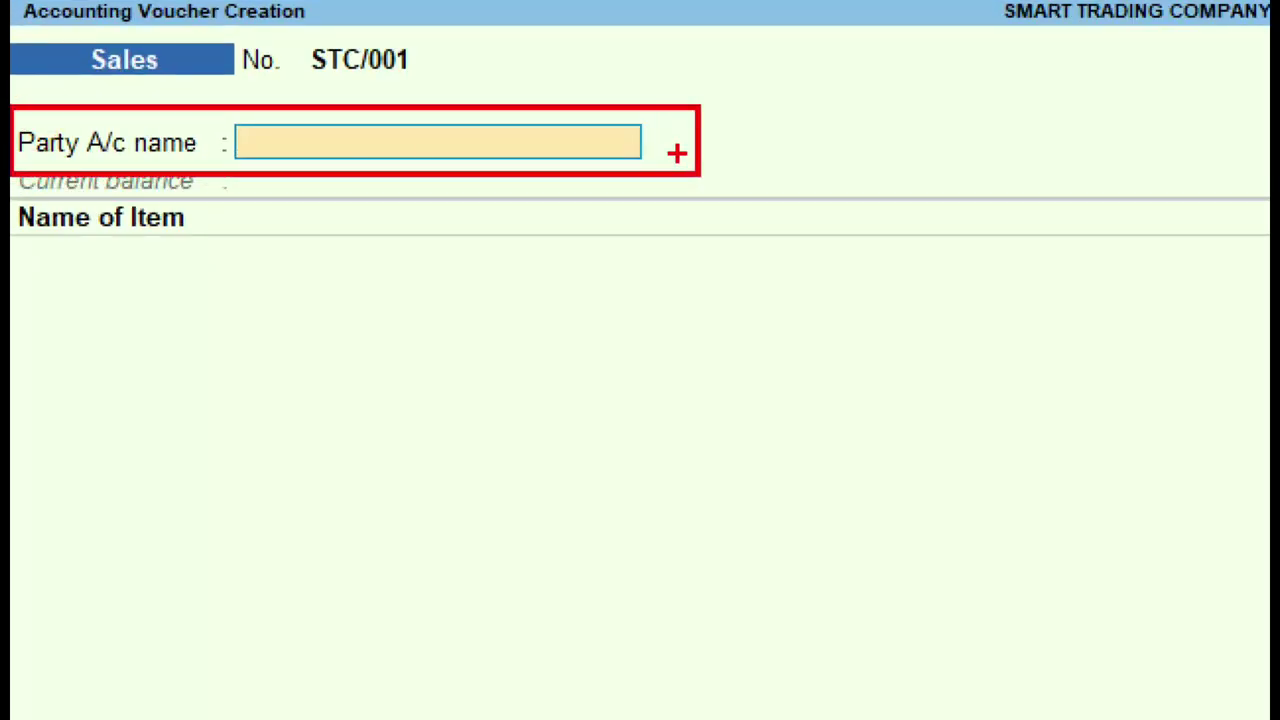
pyautogui.moveTo(655, 107)
pyautogui.mouseDown()
pyautogui.moveTo(672, 130)
pyautogui.moveTo(858, 60)
pyautogui.mouseUp()
pyautogui.click(367, 141)
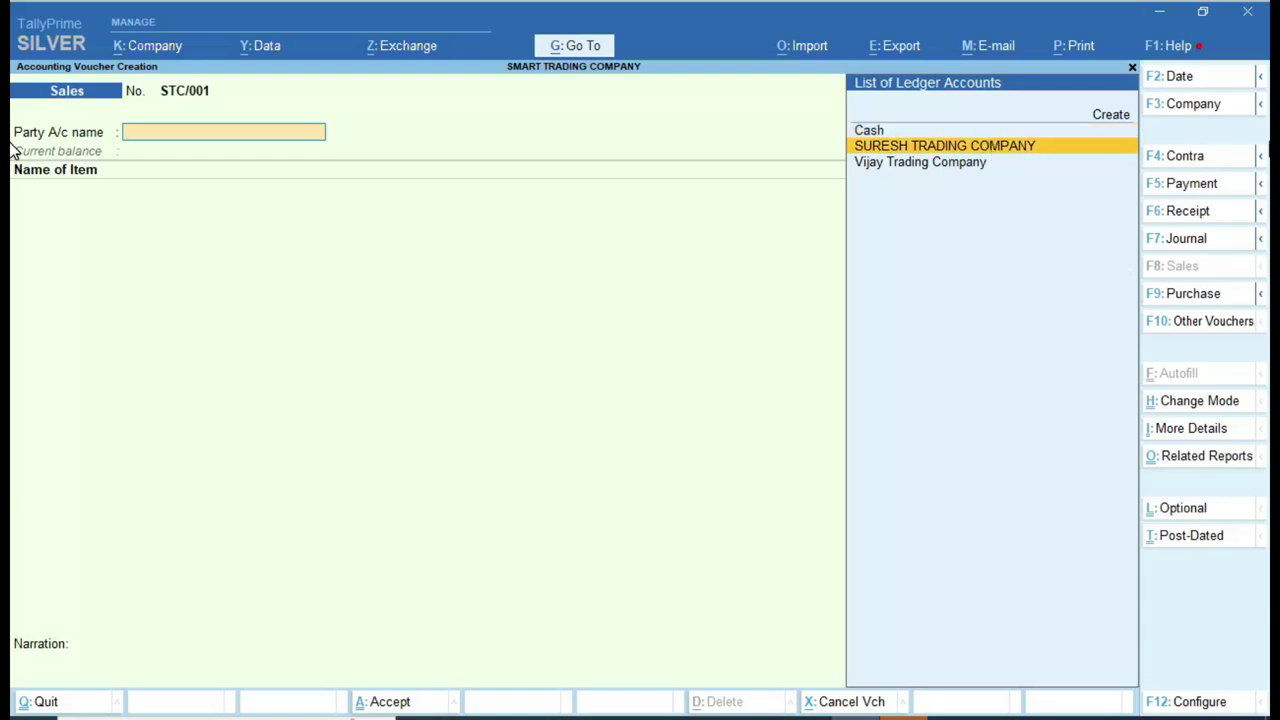
pyautogui.press('Return')
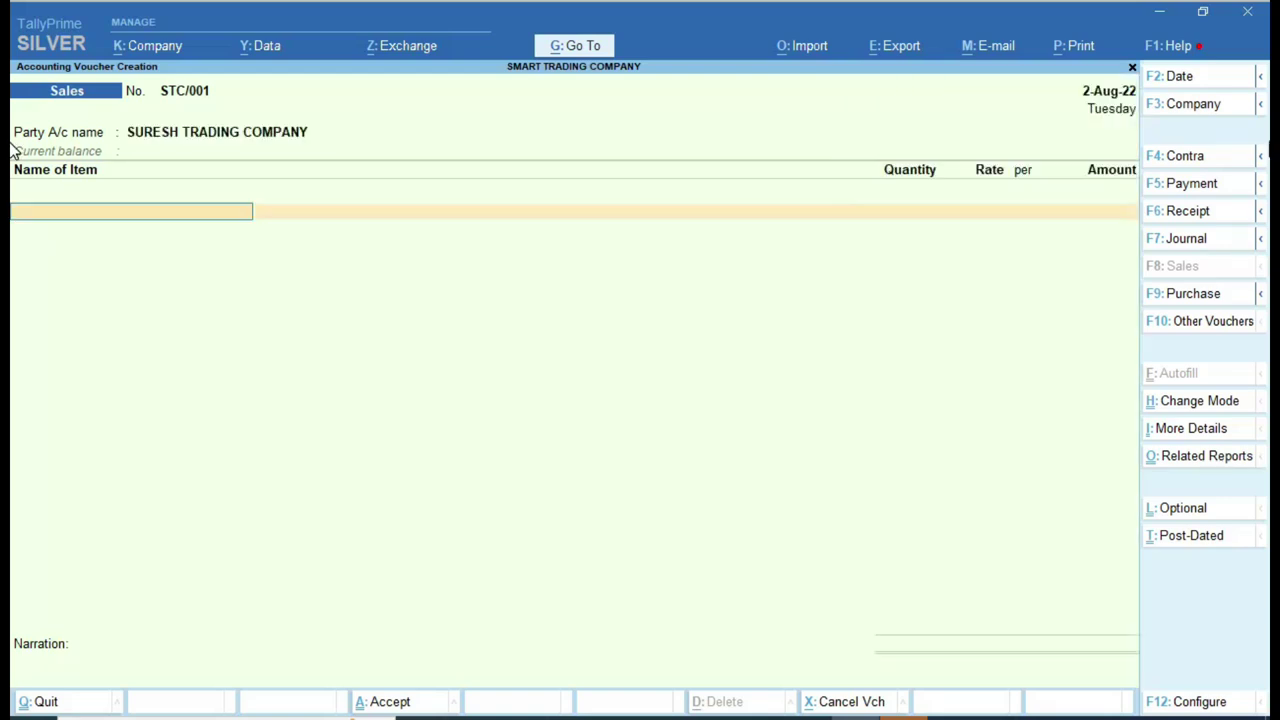
# Open the party's ledger master from the voucher, review its details and accept it as is
pyautogui.press('BackSpace')
pyautogui.hotkey('ctrl', 'Return')
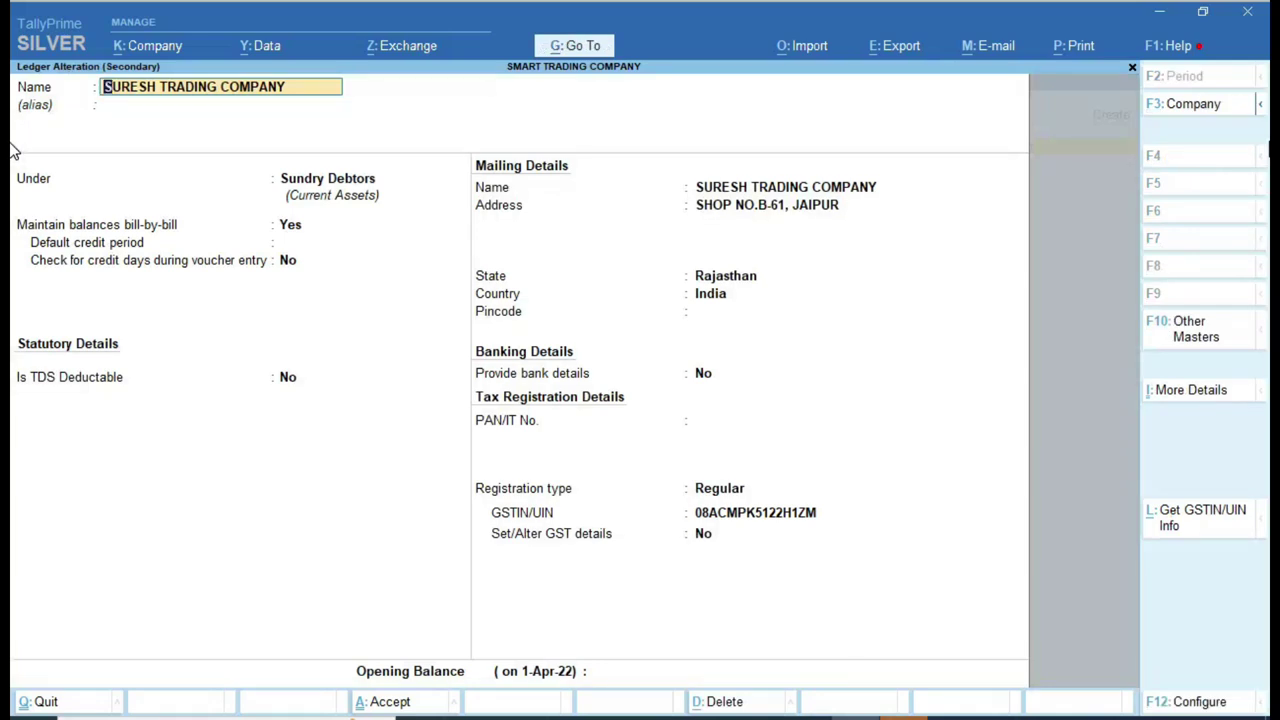
pyautogui.press('Return')
pyautogui.press('Return')
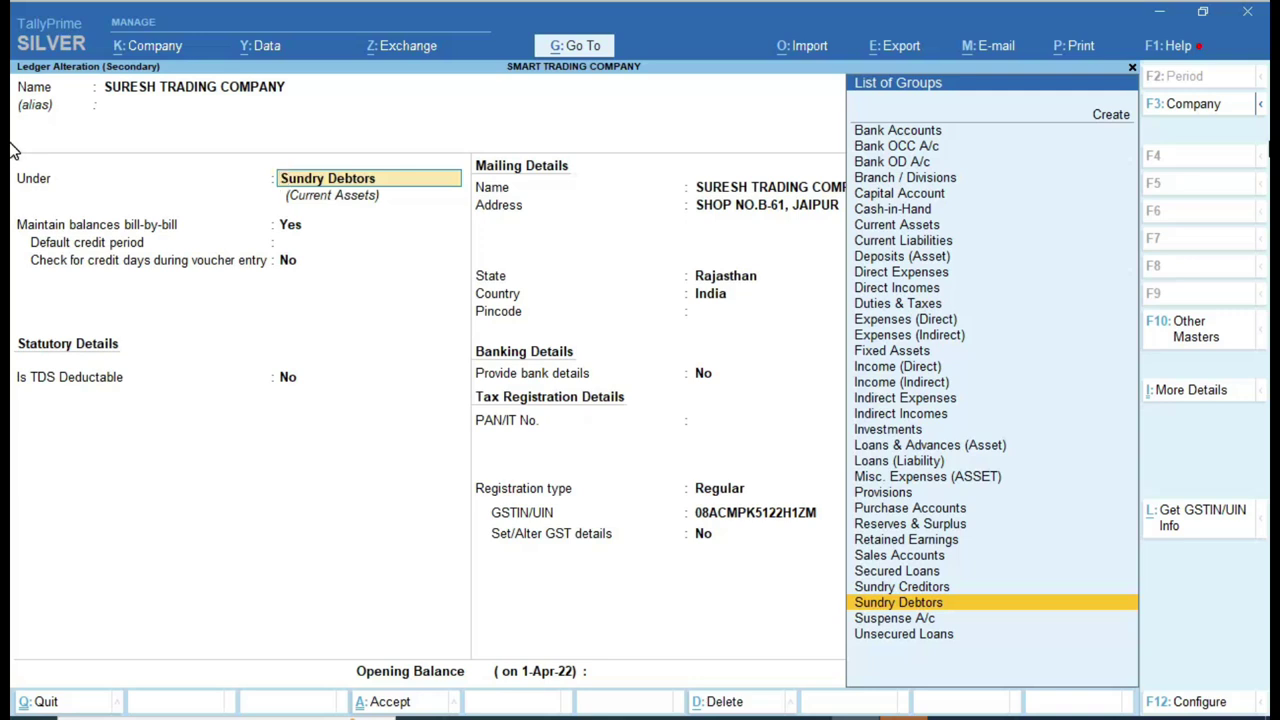
pyautogui.hotkey('ctrl', 'a')
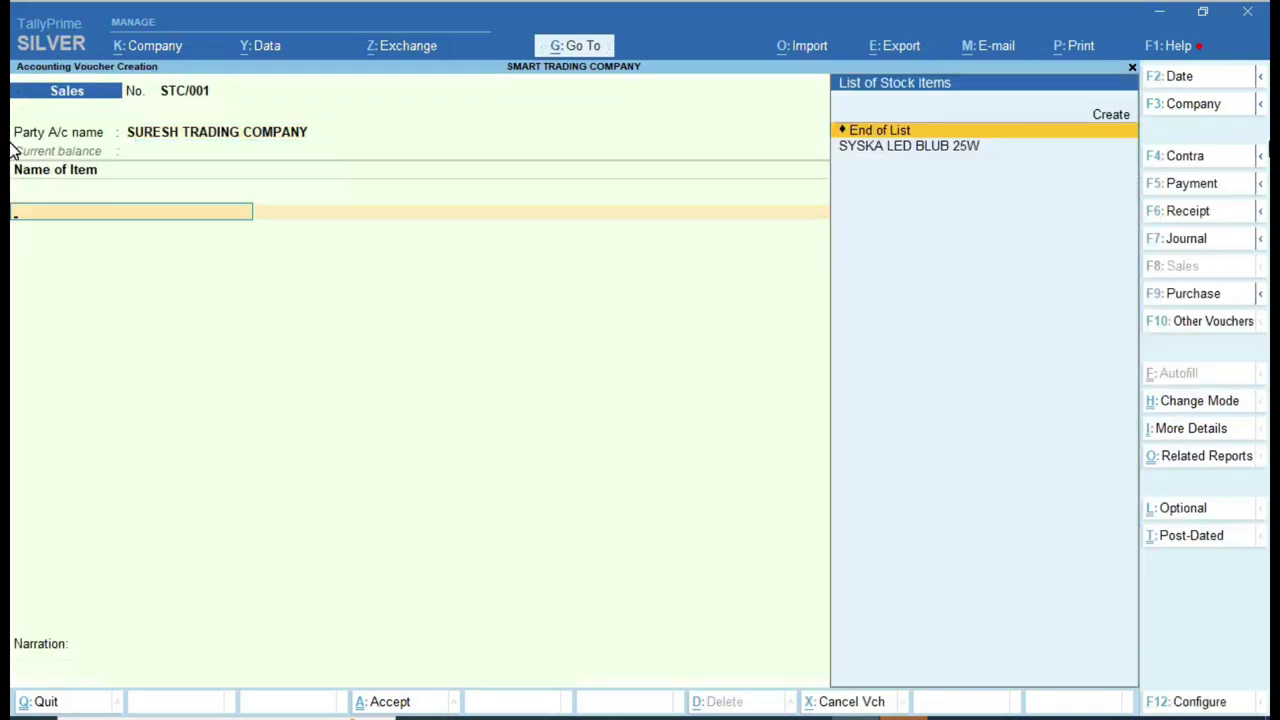
# Check the goods listed in the Word invoice and add the stock item SYSKA LED BLUB 25W to the voucher
pyautogui.press('Down')
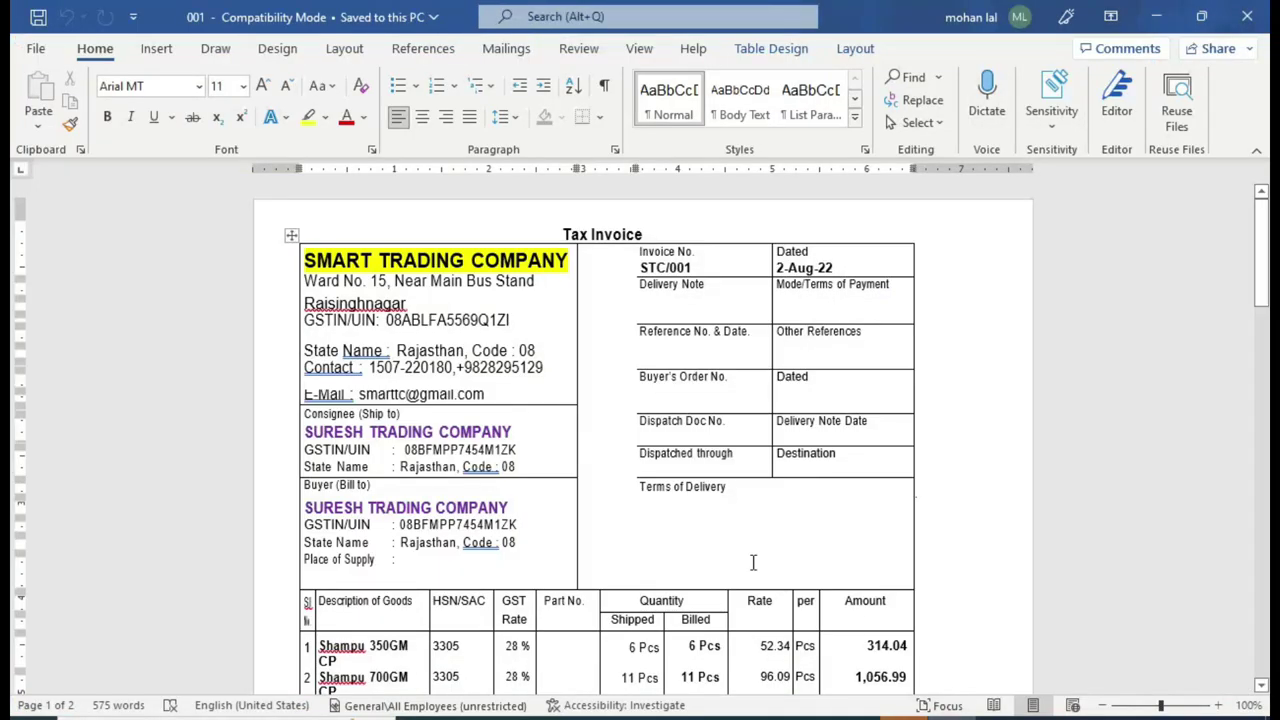
pyautogui.scroll(-5, 520, 493)
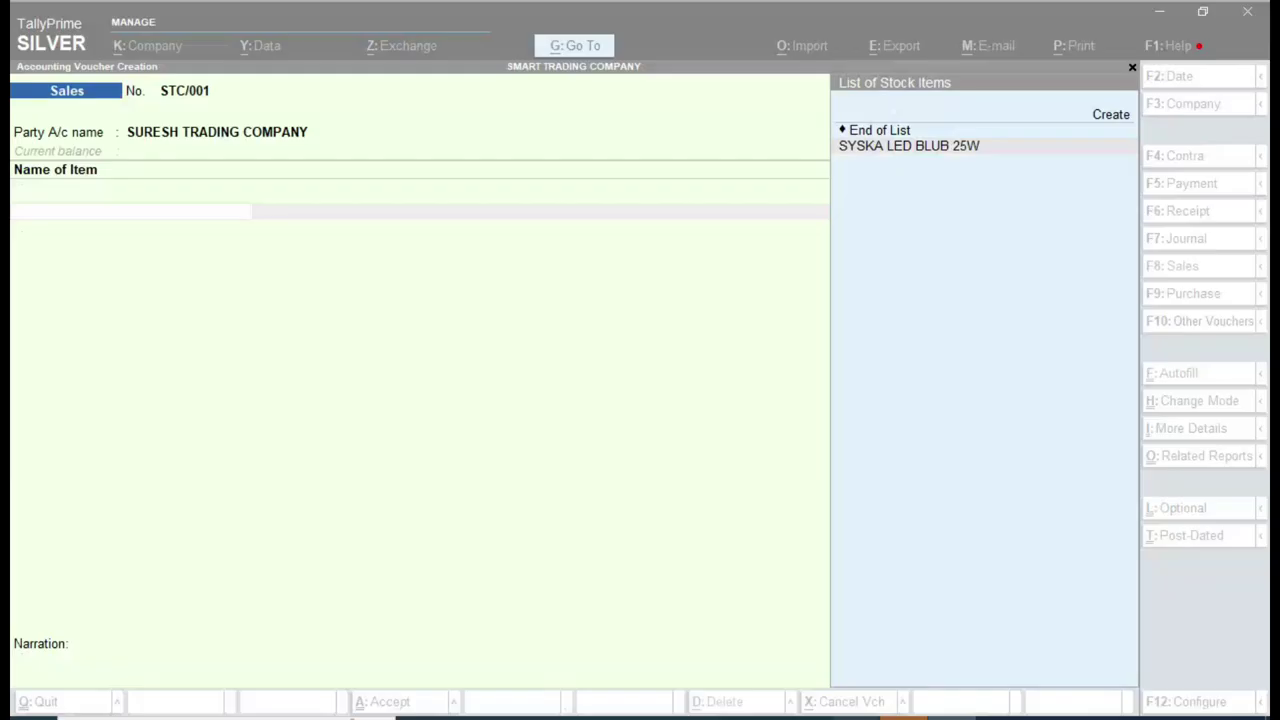
pyautogui.click(858, 716)
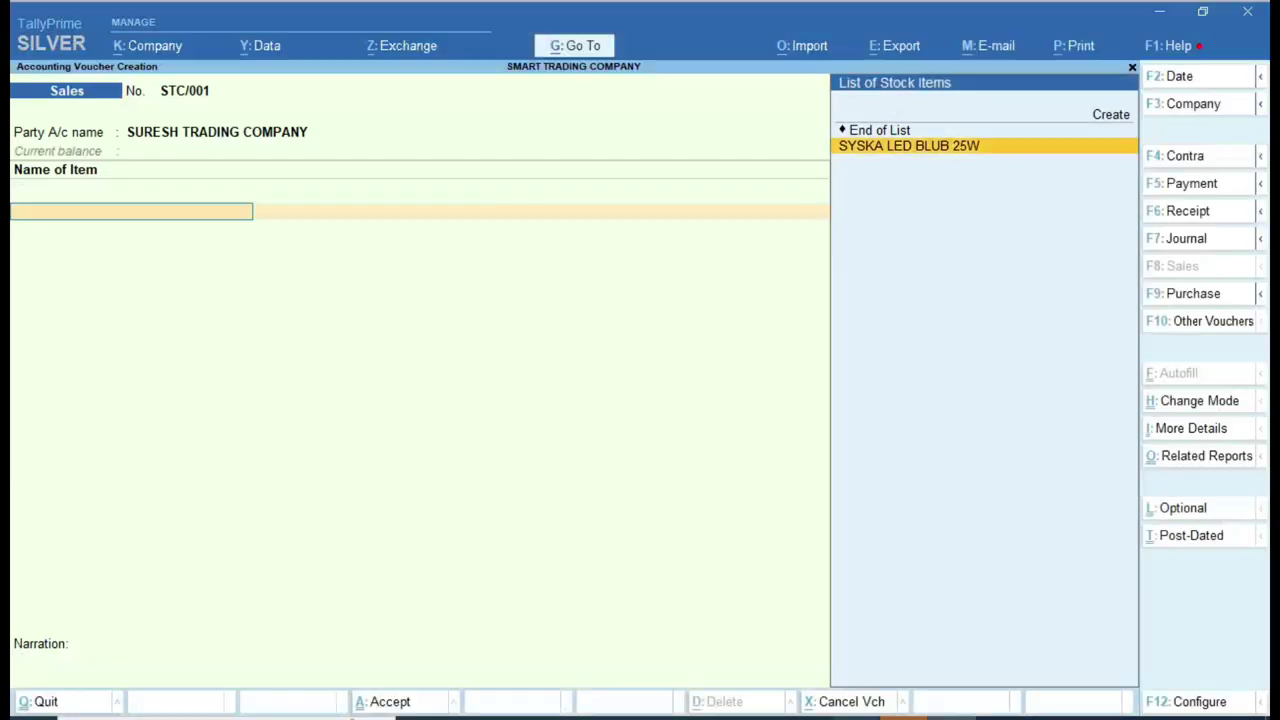
pyautogui.press('Return')
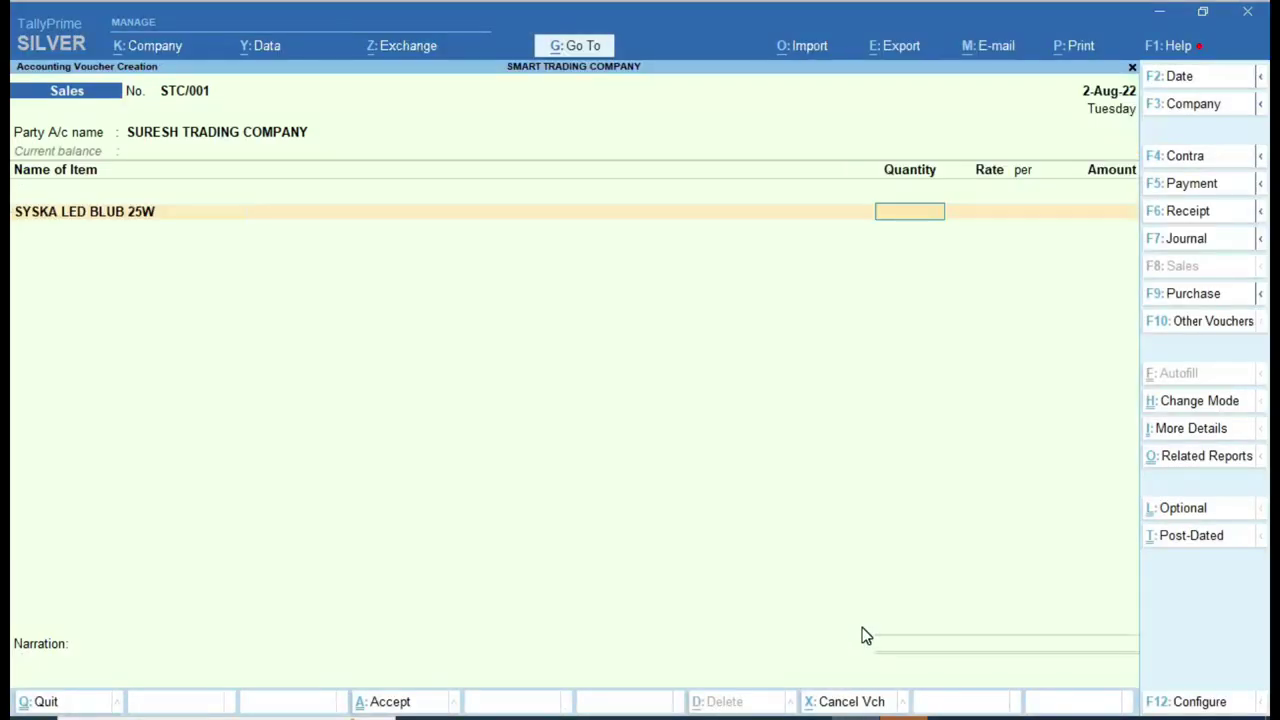
# Enter a quantity of 1 Pcs at a rate of 100 for the item and allocate it to SALE GST 12%
pyautogui.write('1')
pyautogui.press('Return')
pyautogui.write('100')
pyautogui.press('Return')
pyautogui.press('Return')
pyautogui.press('Return')
pyautogui.press('Return')
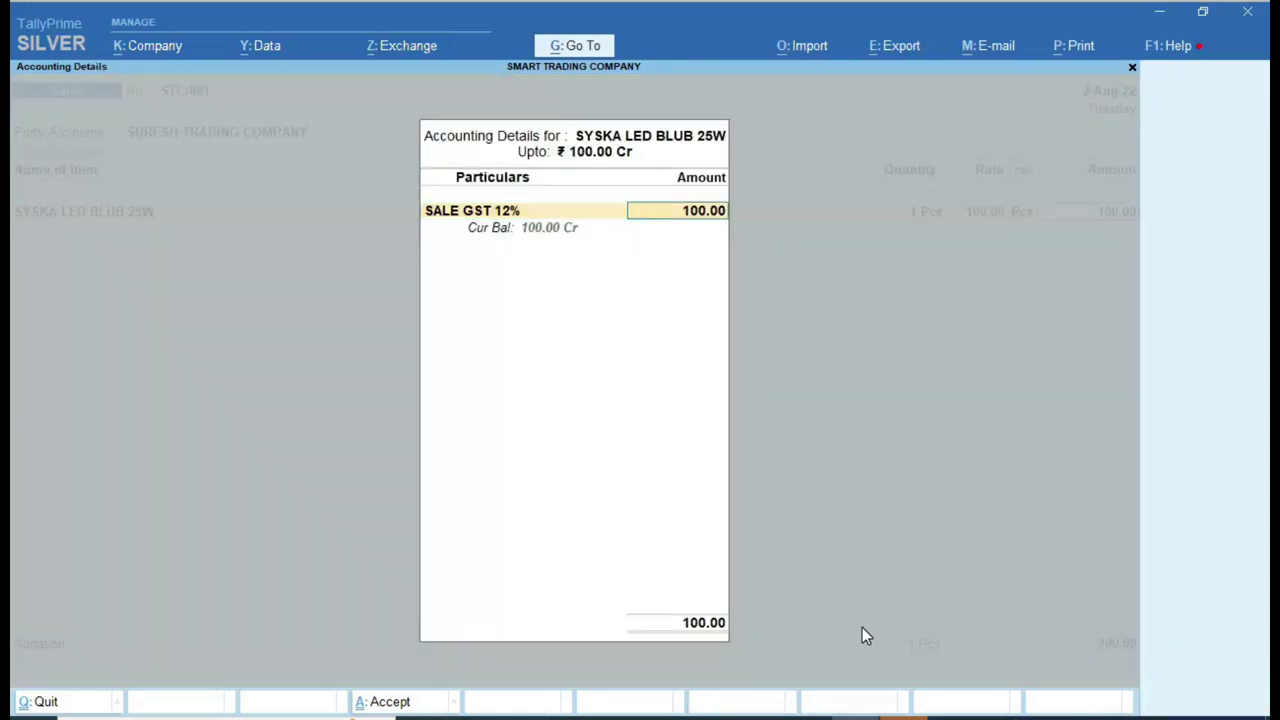
pyautogui.press('Return')
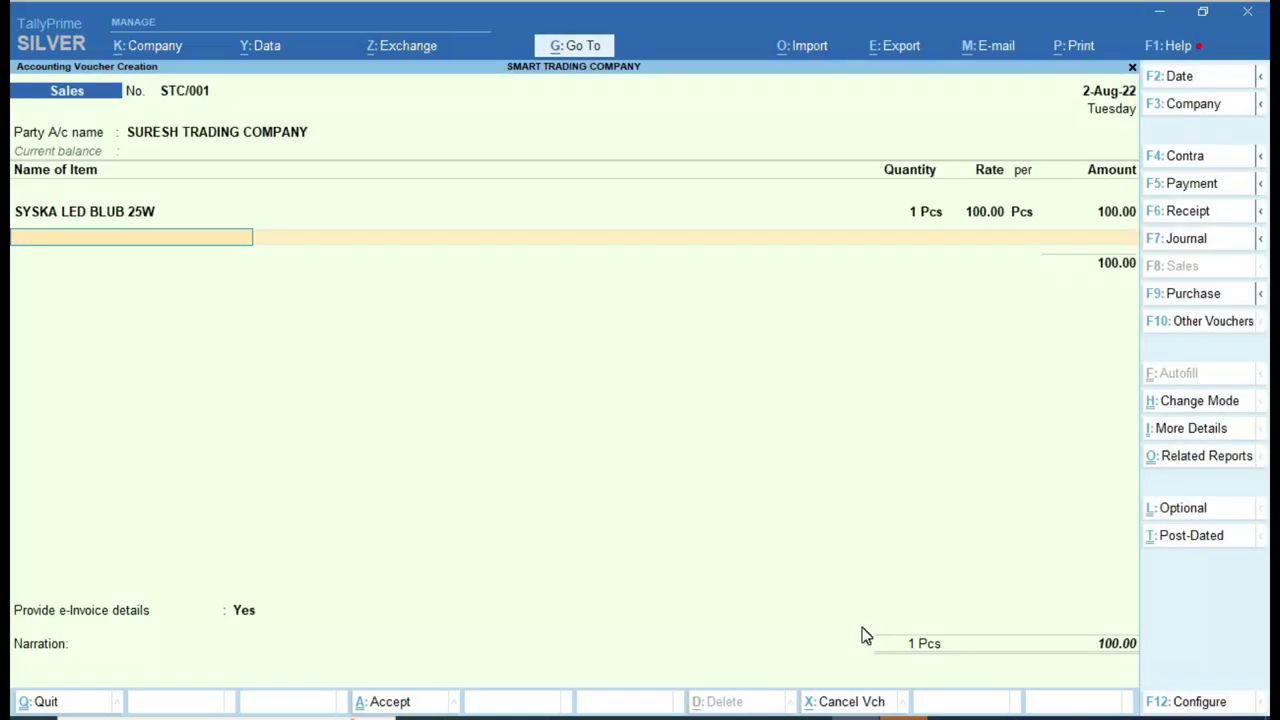
# Add the CGST TAX and SGST TAX ledgers below the item in the voucher
pyautogui.press('Return')
pyautogui.write('CGST TAX')
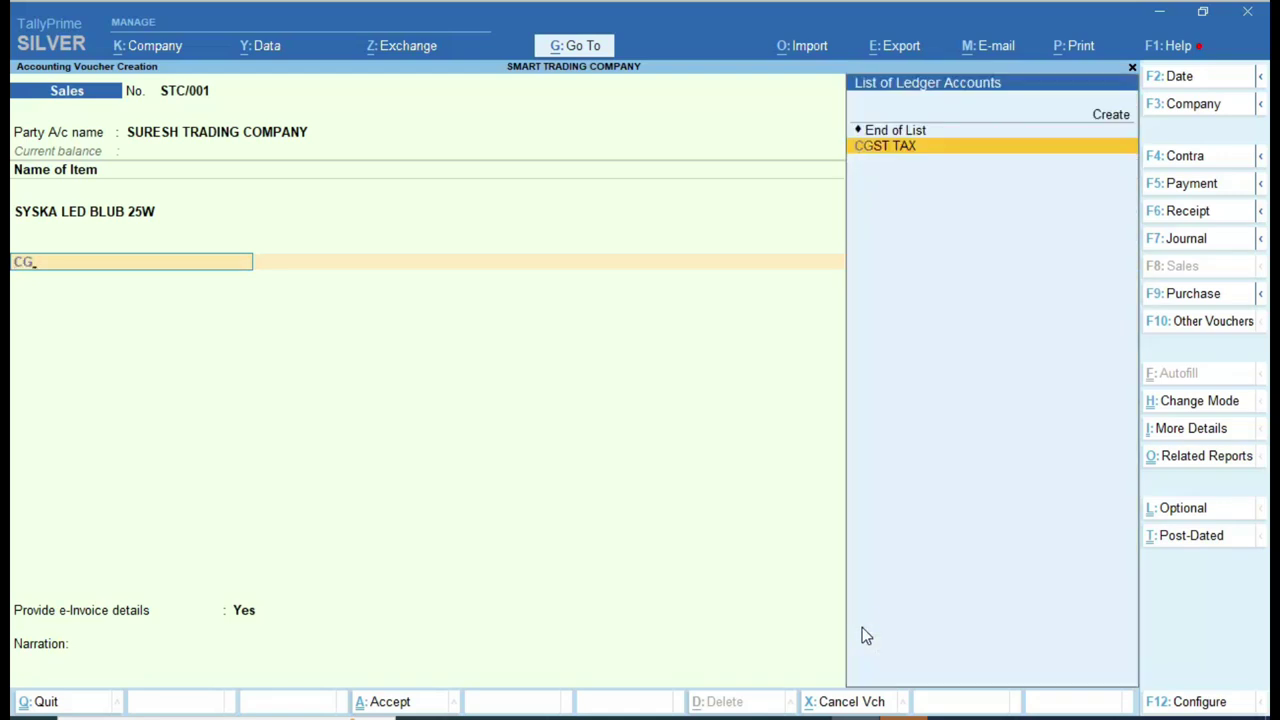
pyautogui.press('Return')
pyautogui.write('SG')
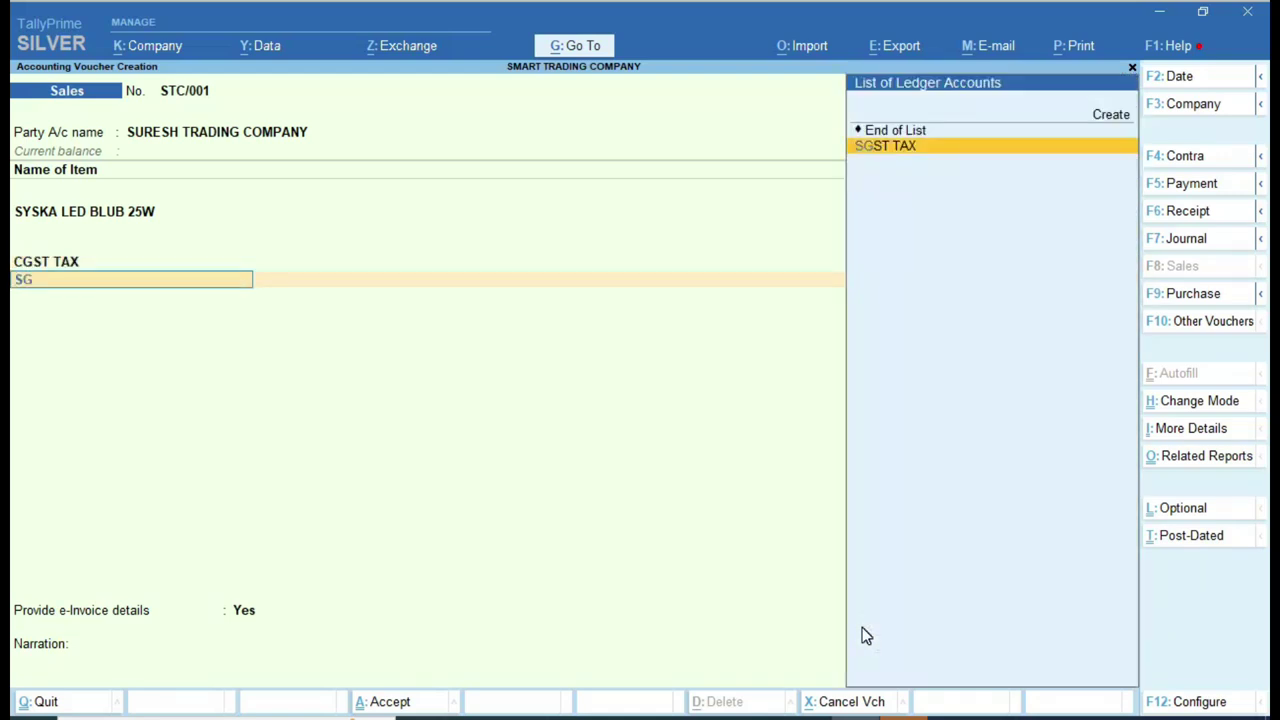
pyautogui.press('Return')
pyautogui.press('Return')
pyautogui.press('Return')
# Set the e-Invoice details option to No, save the sales voucher and return to the Gateway of Tally
pyautogui.write('n')
pyautogui.press('Return')
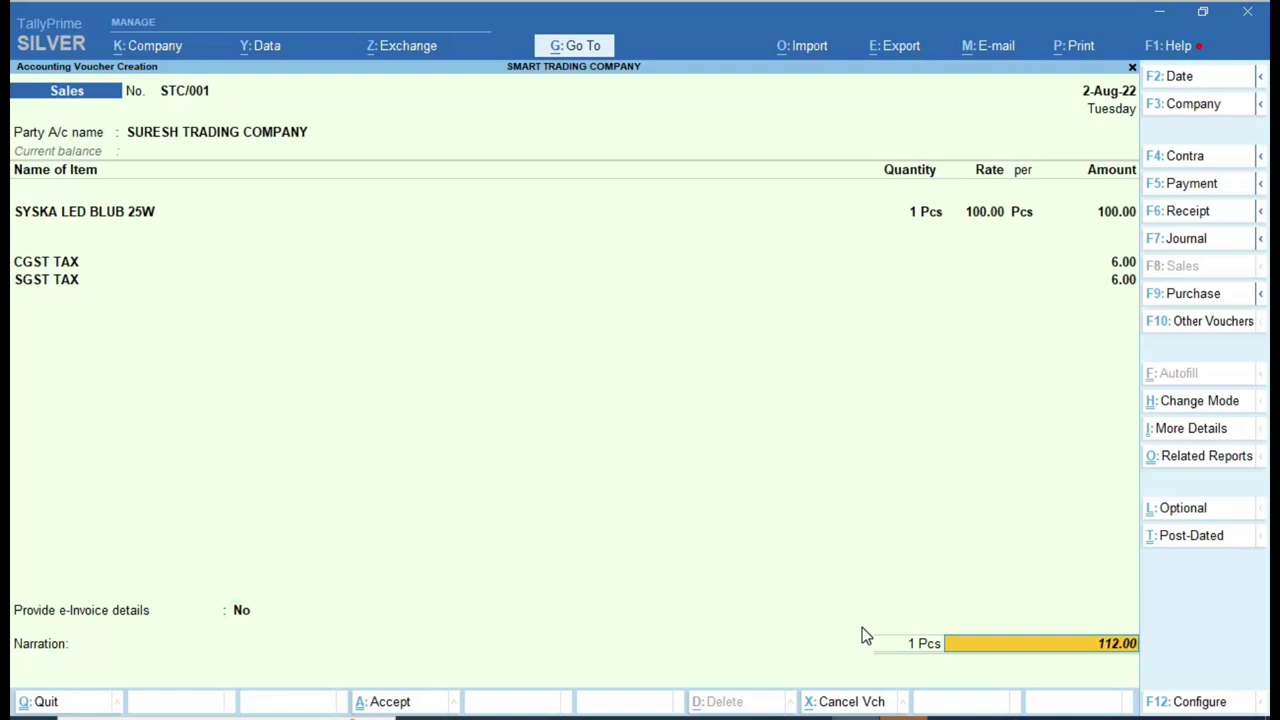
pyautogui.press('Return')
pyautogui.press('Return')
pyautogui.press('Return')
pyautogui.press('Return')
pyautogui.press('Return')
pyautogui.press('Return')
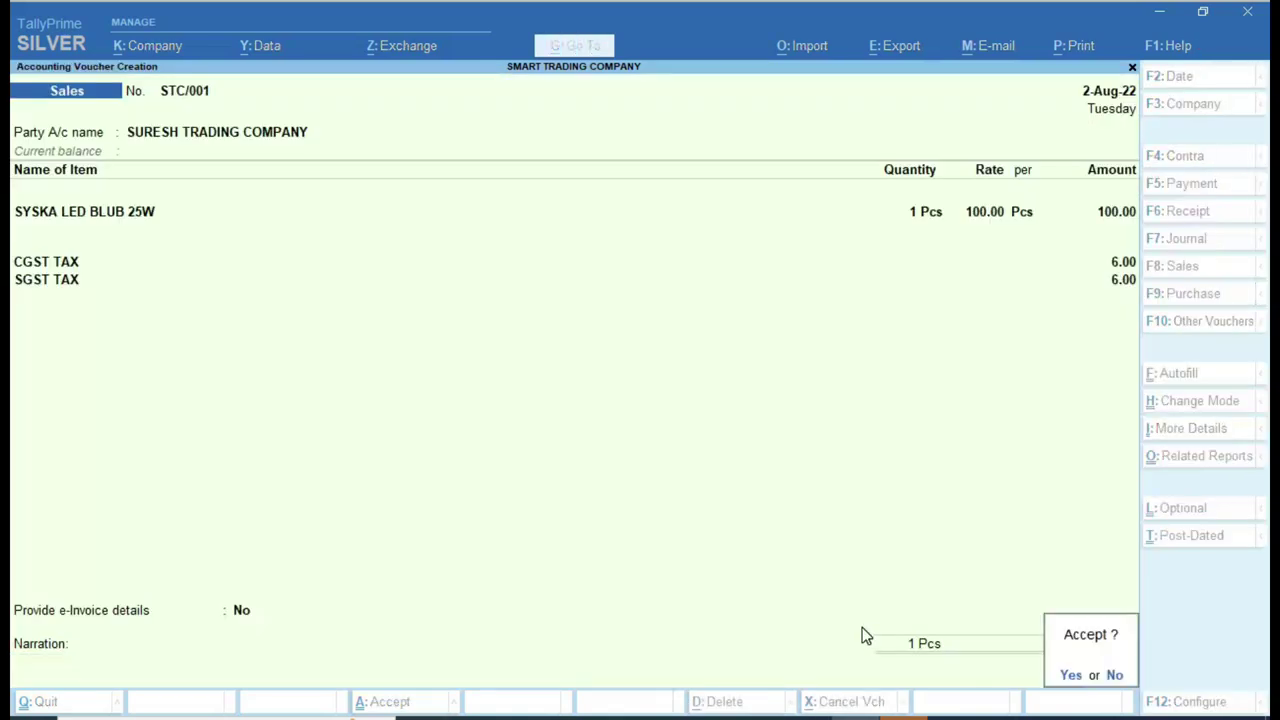
pyautogui.press('Return')
pyautogui.press('n')
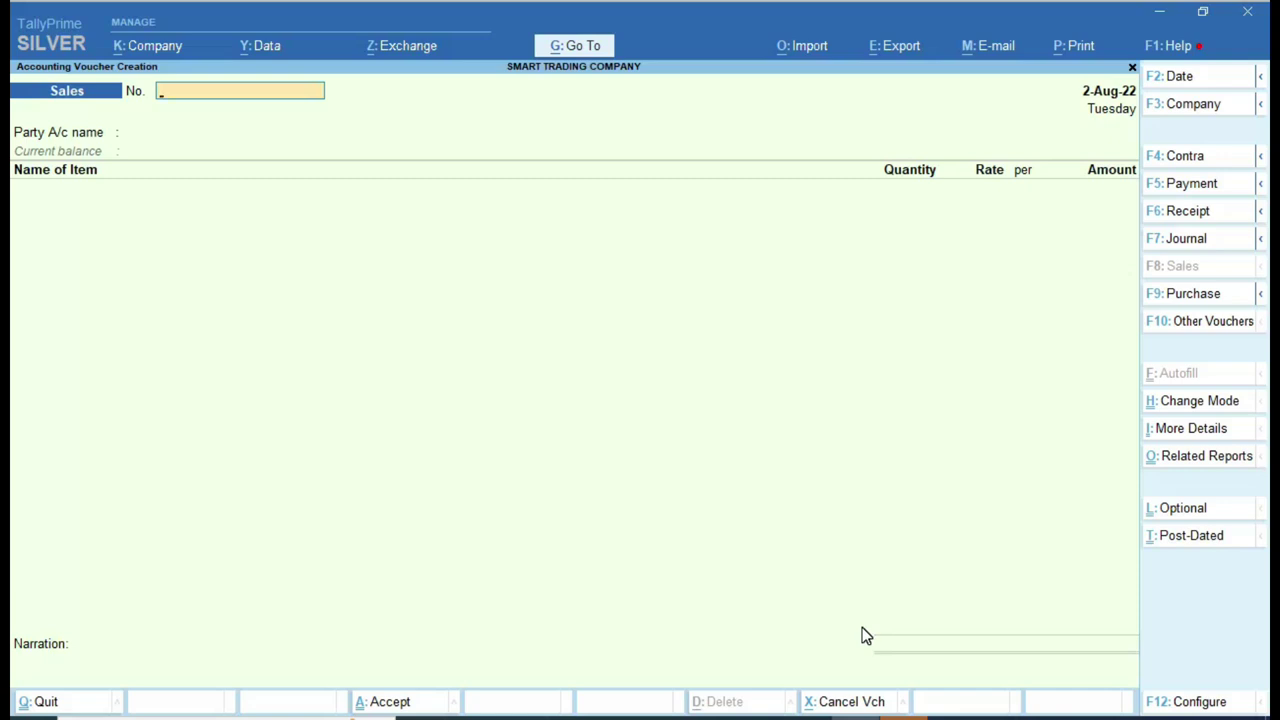
pyautogui.press('Escape')
pyautogui.press('Escape')
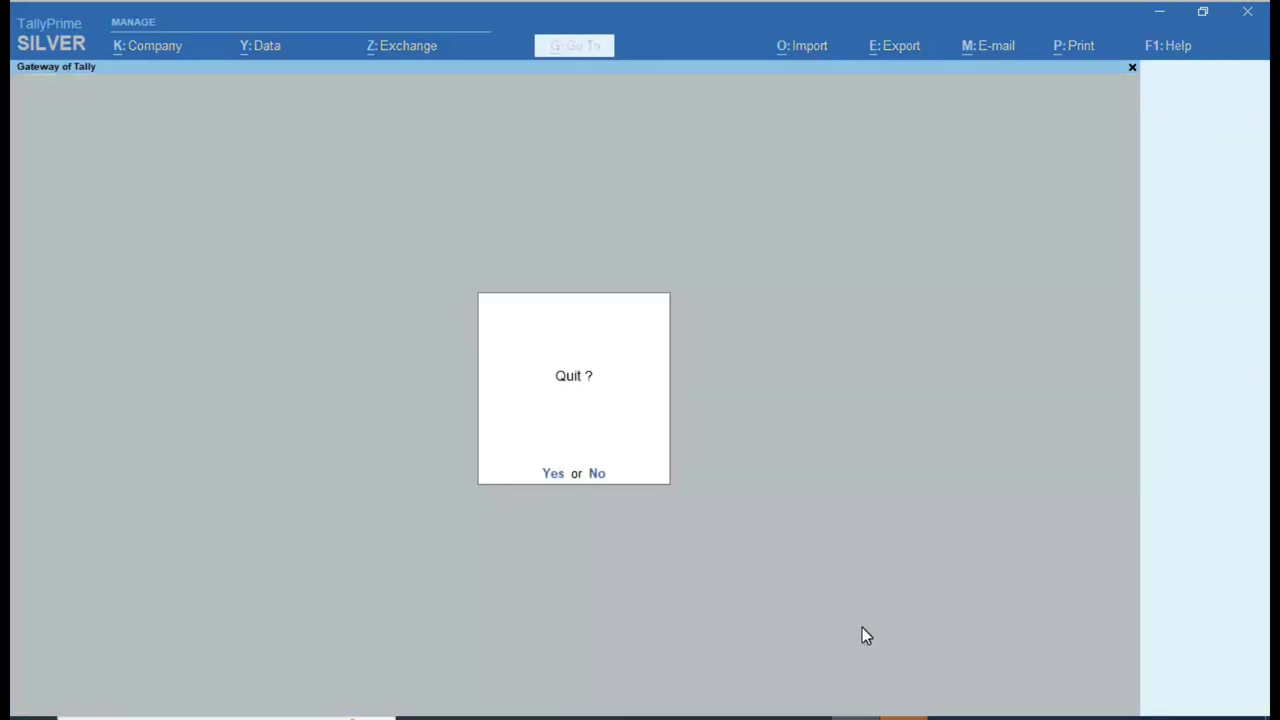
pyautogui.press('n')
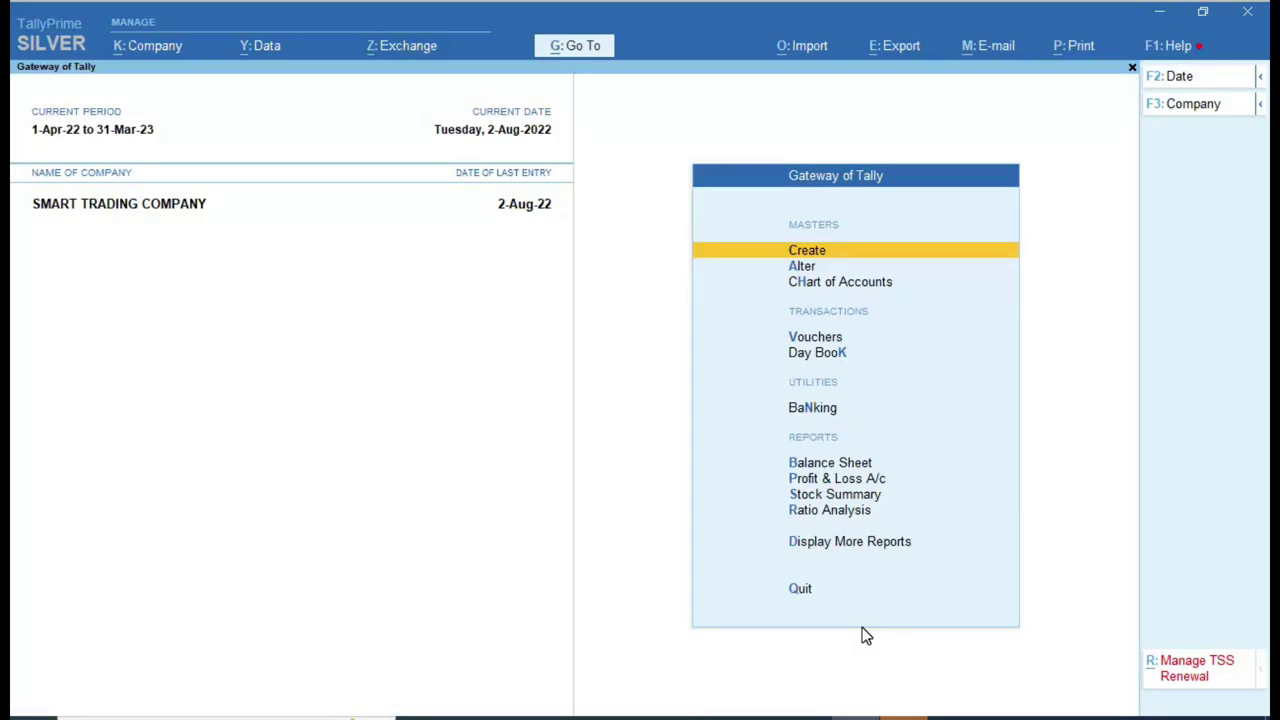
# Open the Display More Reports list from the Gateway of Tally
pyautogui.press('Down')
pyautogui.press('Down')
pyautogui.press('Down')
pyautogui.press('Down')
pyautogui.press('Down')
pyautogui.press('Down')
pyautogui.press('Down')
pyautogui.press('Down')
pyautogui.press('Down')
pyautogui.press('Down')
pyautogui.press('Return')
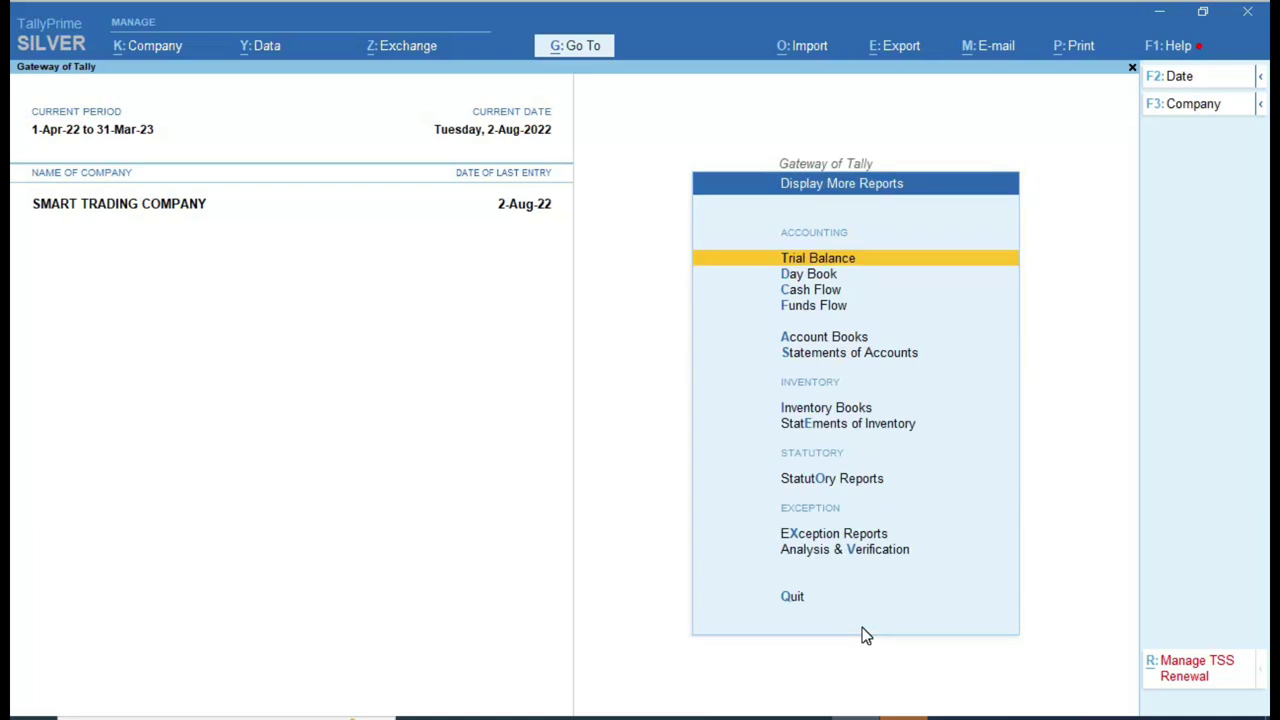
pyautogui.press('Escape')
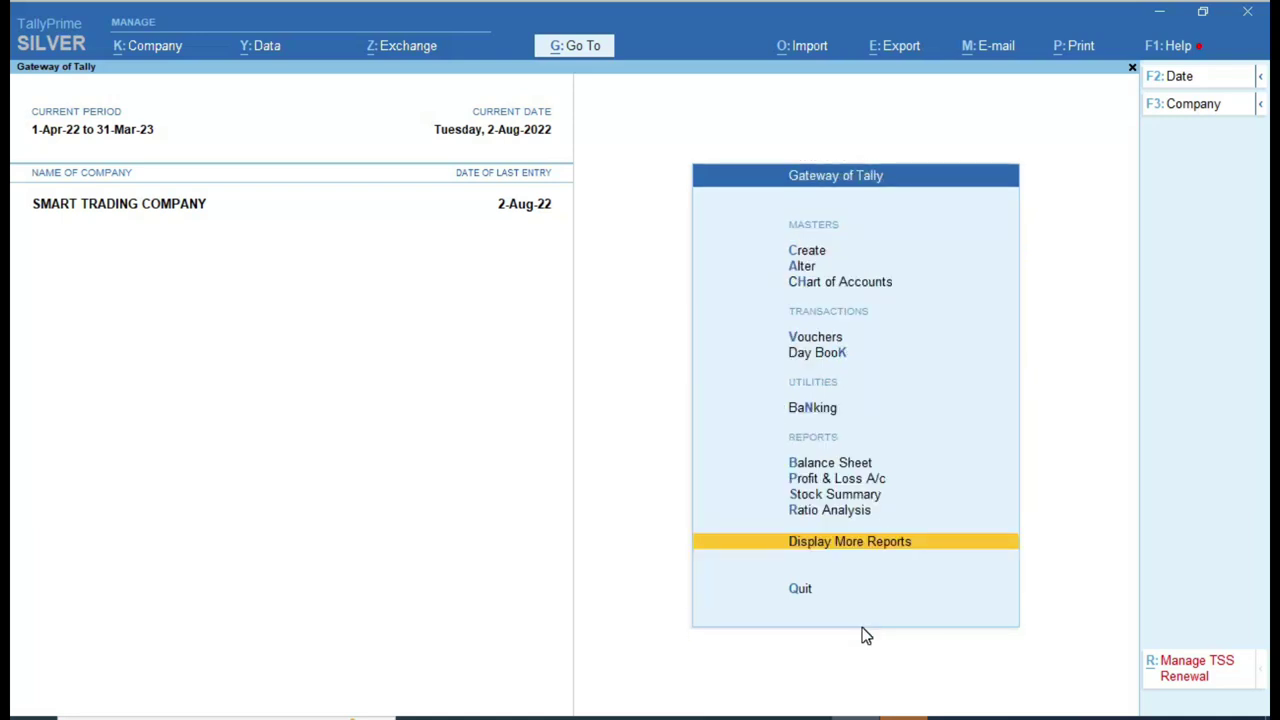
pyautogui.press('Return')
# View the ledger vouchers of SURESH TRADING COMPANY from Account Books
pyautogui.press('Down')
pyautogui.press('Down')
pyautogui.press('Down')
pyautogui.press('Down')
pyautogui.press('Return')
pyautogui.press('Down')
pyautogui.press('Return')
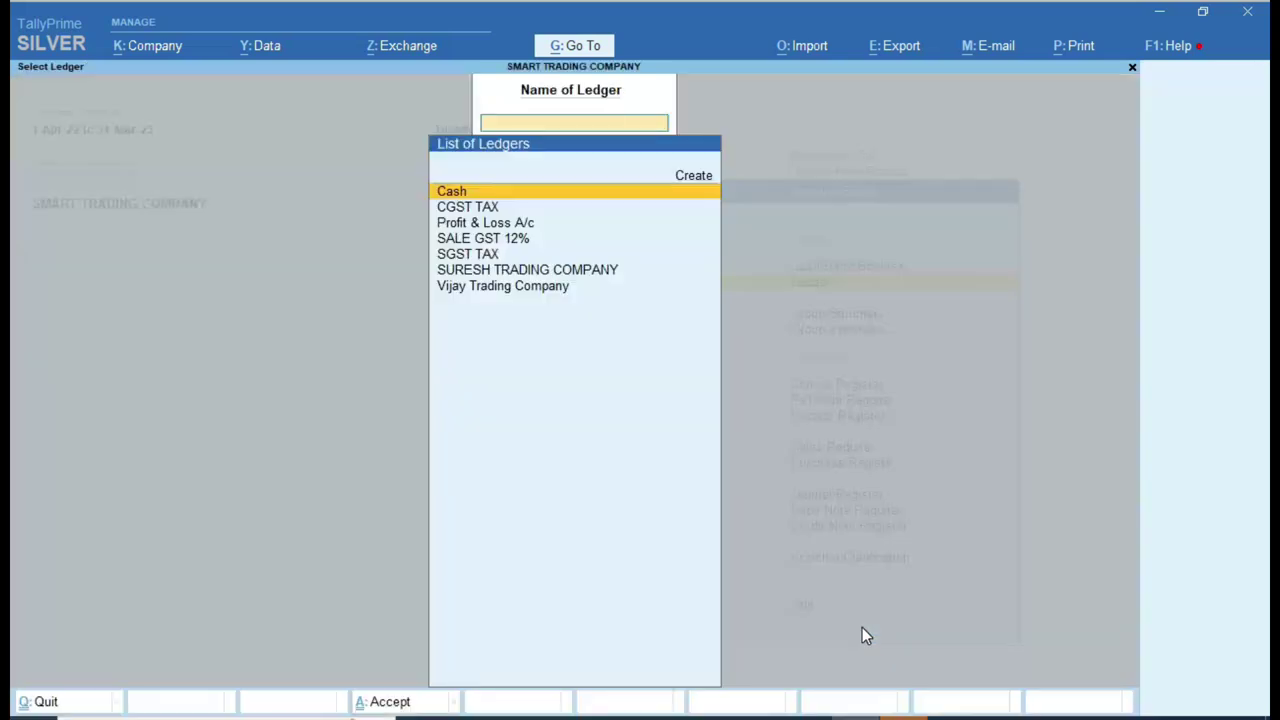
pyautogui.press('Down')
pyautogui.press('Down')
pyautogui.press('Down')
pyautogui.press('Down')
pyautogui.press('Down')
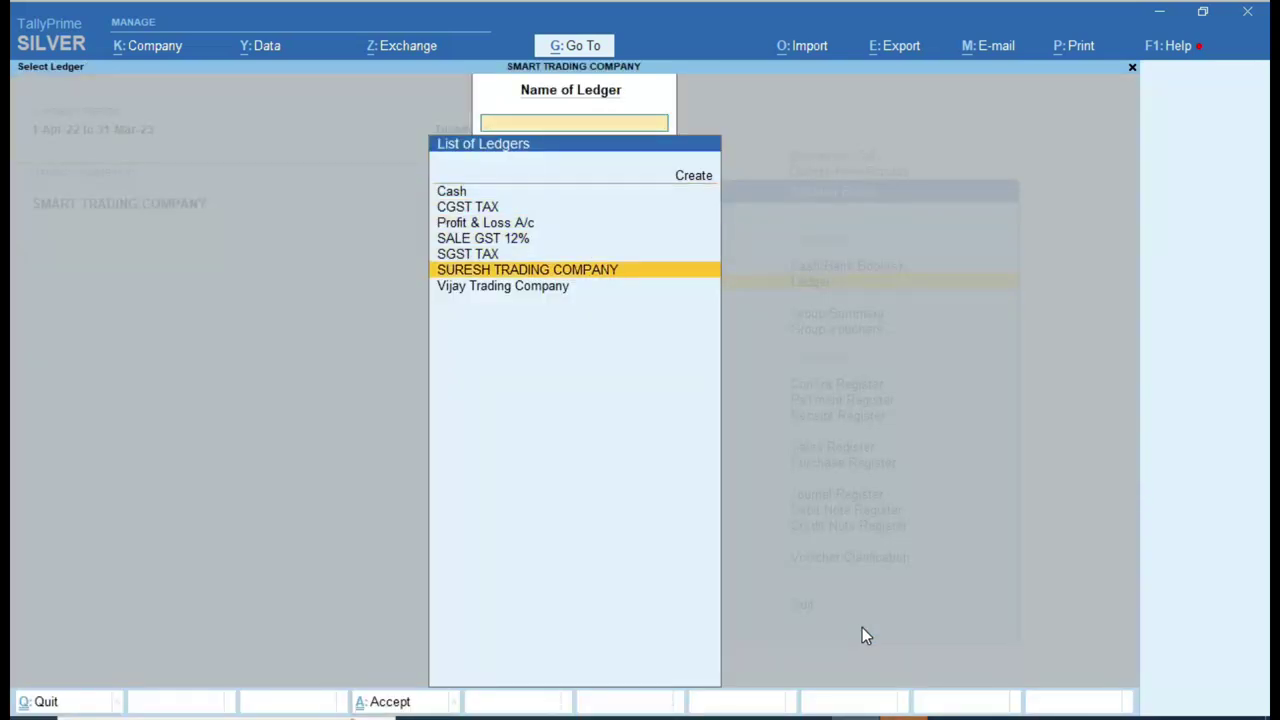
pyautogui.press('Return')
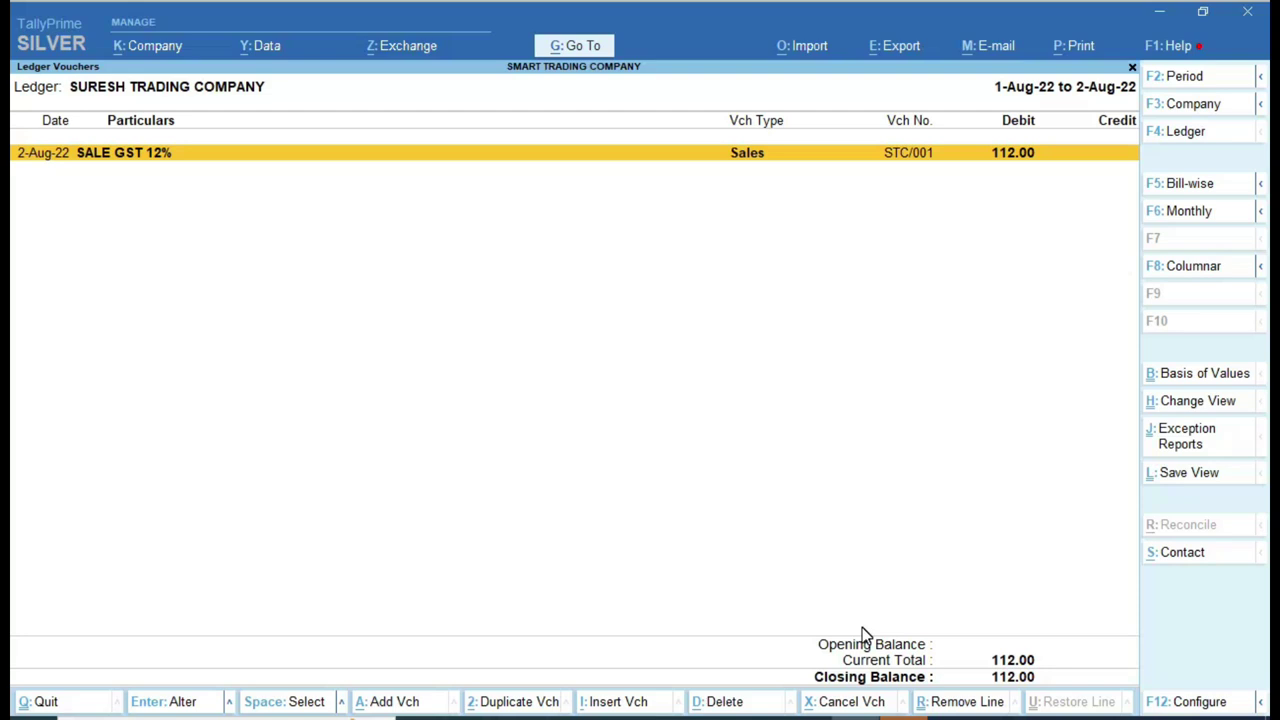
# Inspect the item and tax amounts of sales voucher STC/001 from the ledger, and go back to the Gateway of Tally
pyautogui.keyDown('ctrl'); pyautogui.click(1013, 166); pyautogui.keyUp('ctrl')
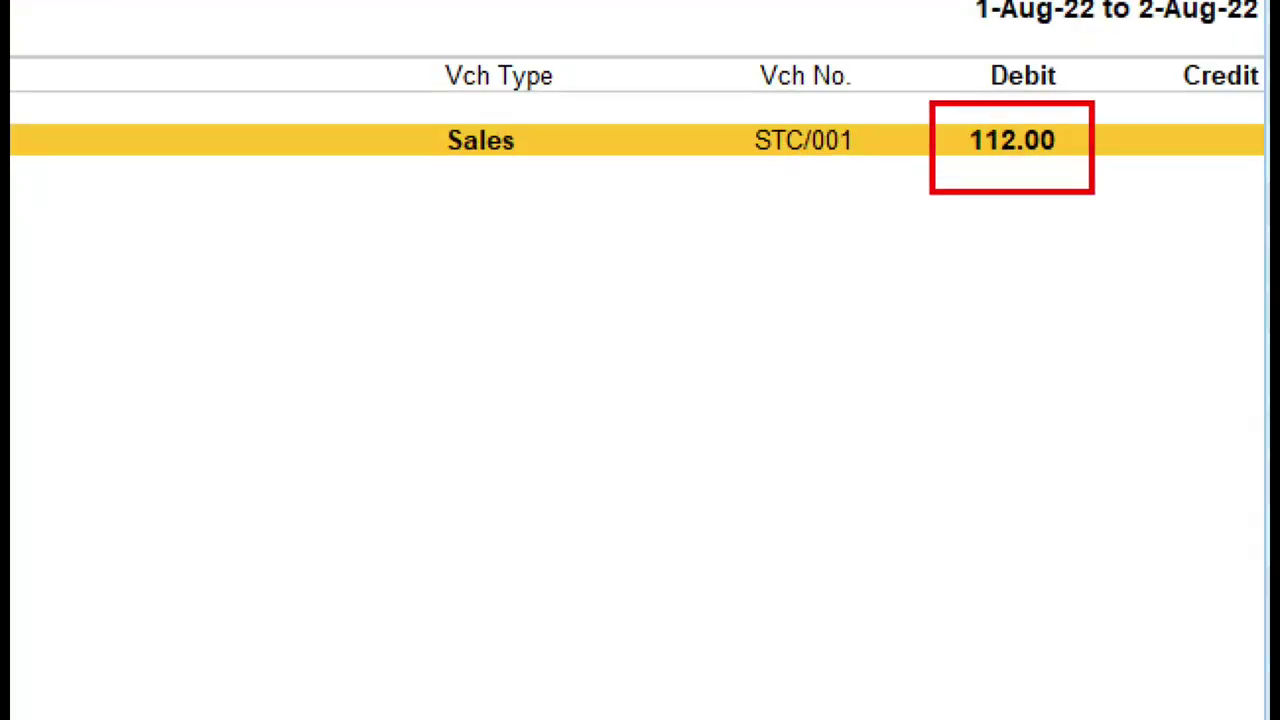
pyautogui.press('Return')
pyautogui.press('ctrl')
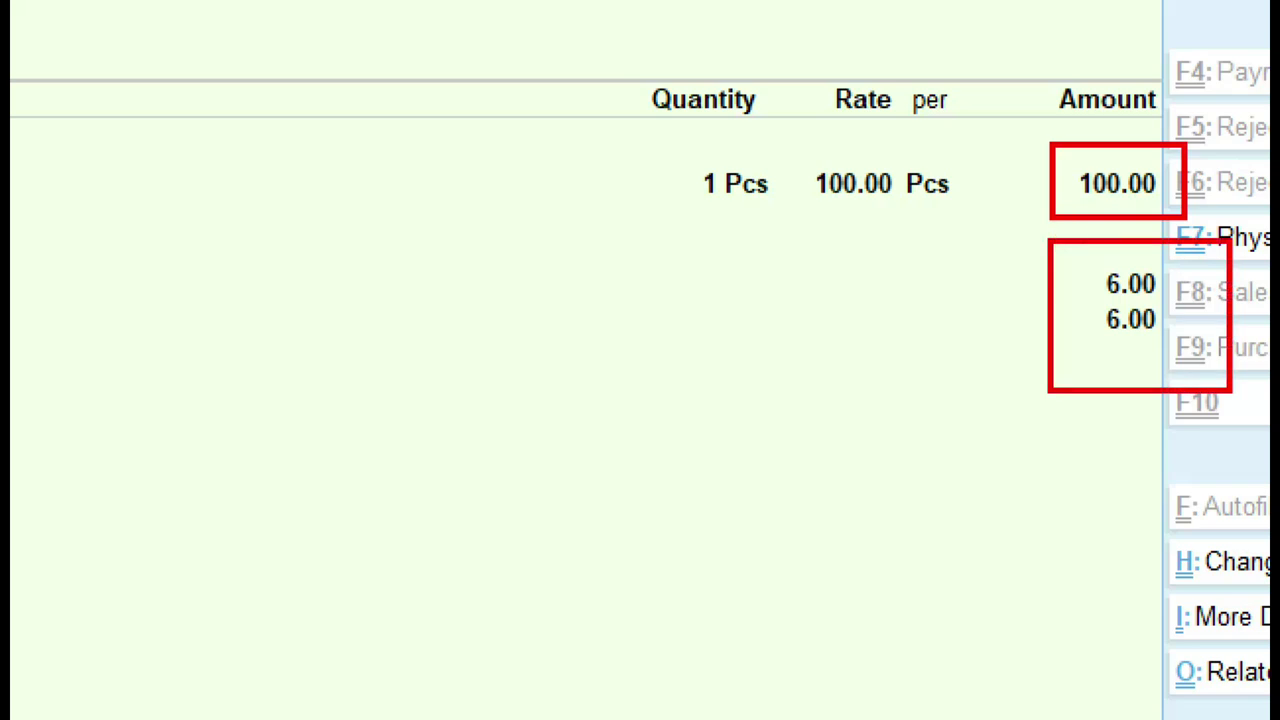
pyautogui.press('Escape')
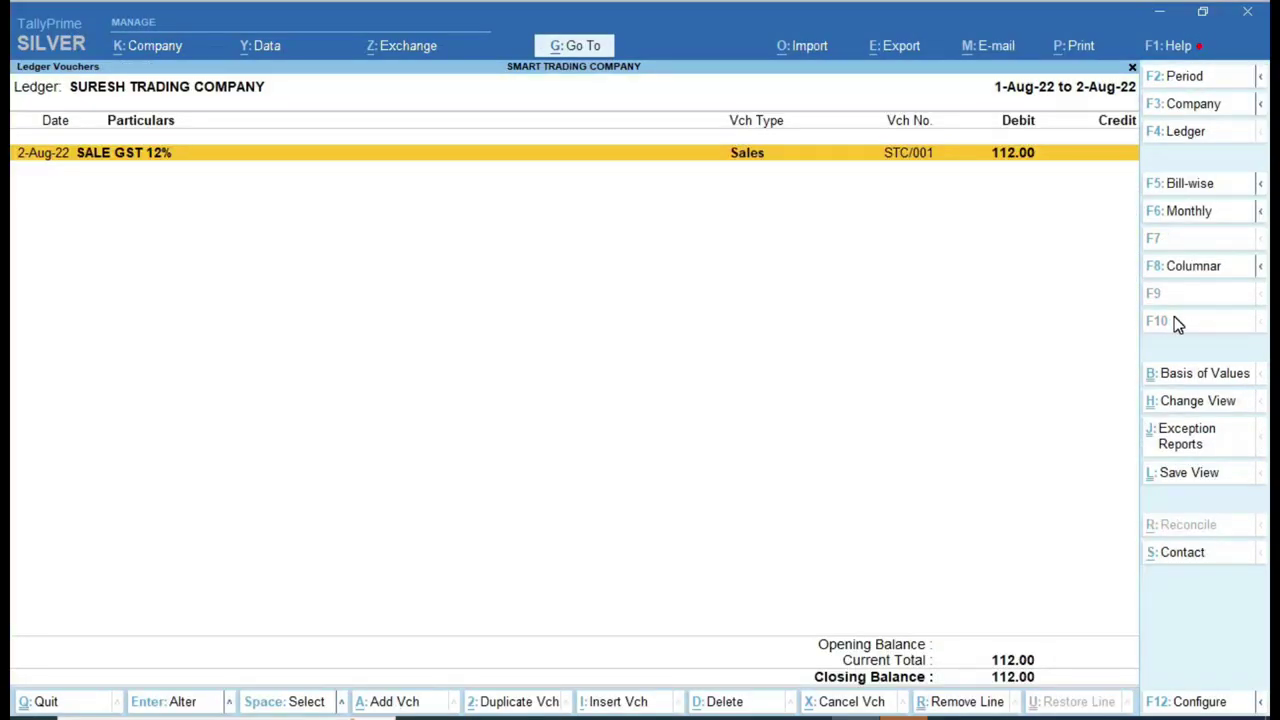
pyautogui.press('Escape')
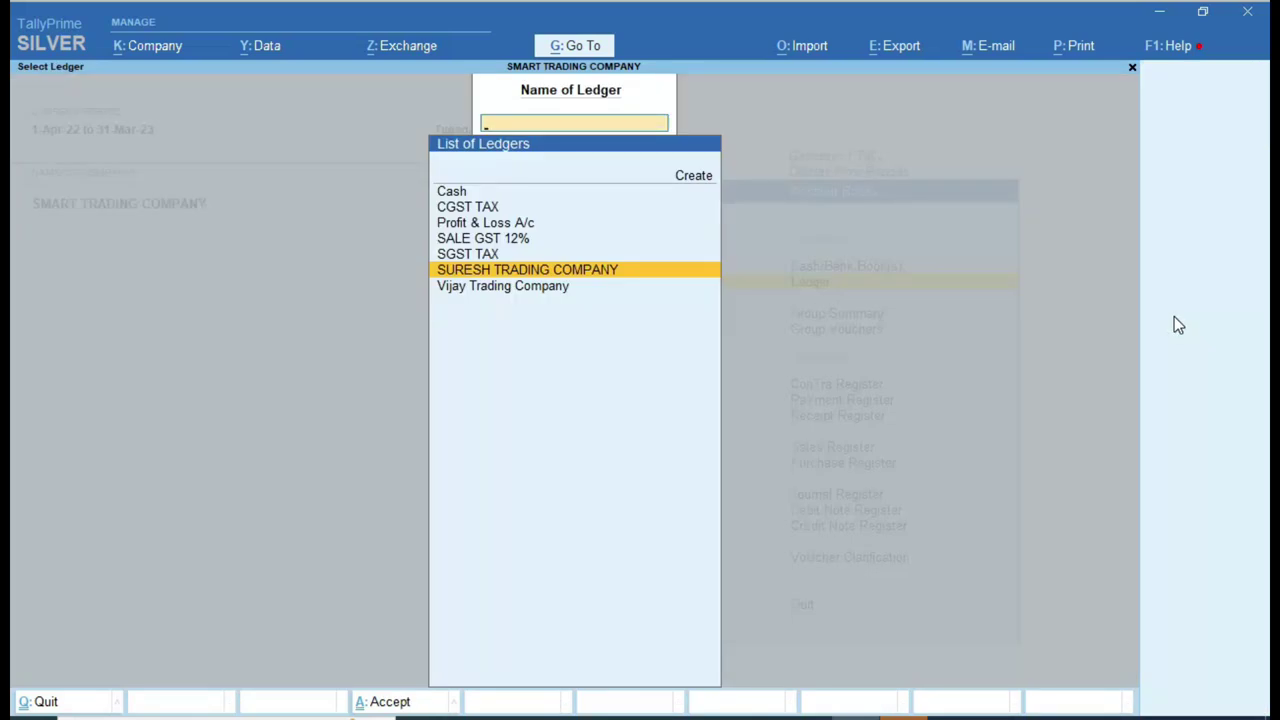
pyautogui.press('Escape')
pyautogui.press('Escape')
pyautogui.press('Escape')
pyautogui.press('Escape')
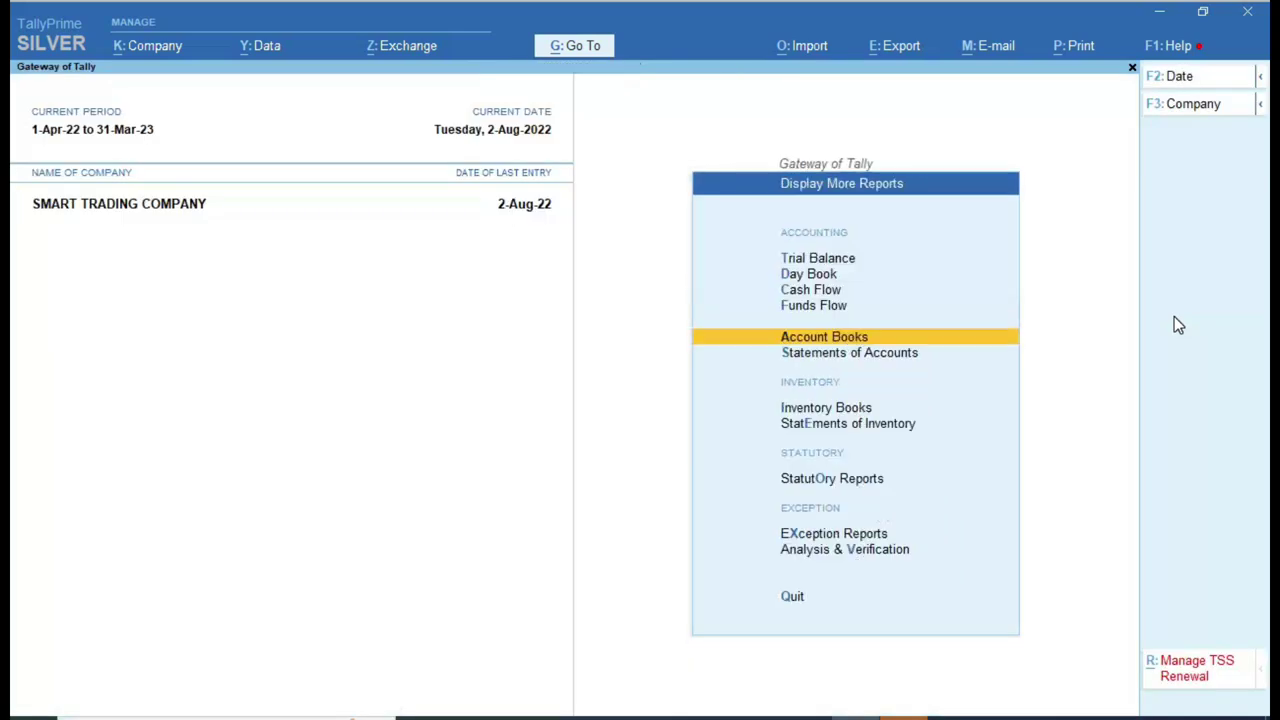
# Open the Statutory Reports list from Display More Reports
pyautogui.press('n')
pyautogui.press('Up')
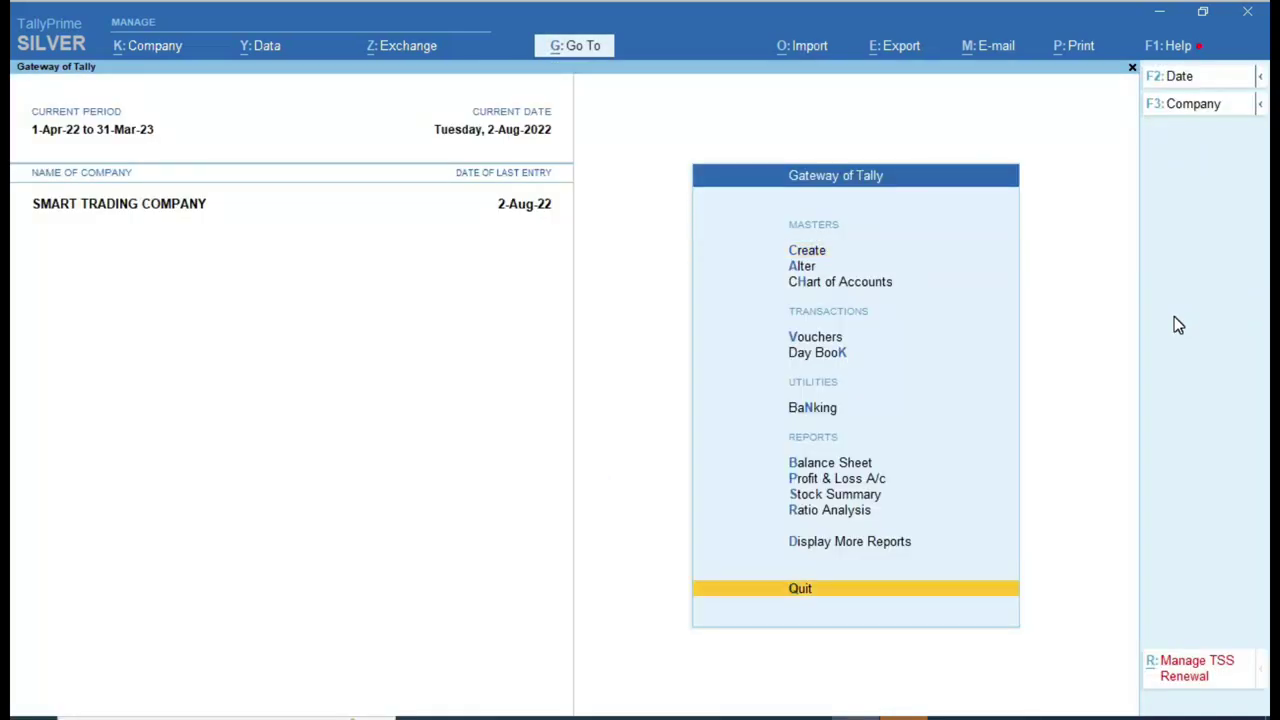
pyautogui.press('Up')
pyautogui.press('Return')
pyautogui.press('Down')
pyautogui.press('Down')
pyautogui.press('Down')
pyautogui.press('Down')
pyautogui.press('Down')
pyautogui.press('Down')
pyautogui.press('Down')
pyautogui.press('Down')
pyautogui.press('Down')
pyautogui.press('Down')
pyautogui.press('Up')
pyautogui.press('Up')
pyautogui.press('Return')
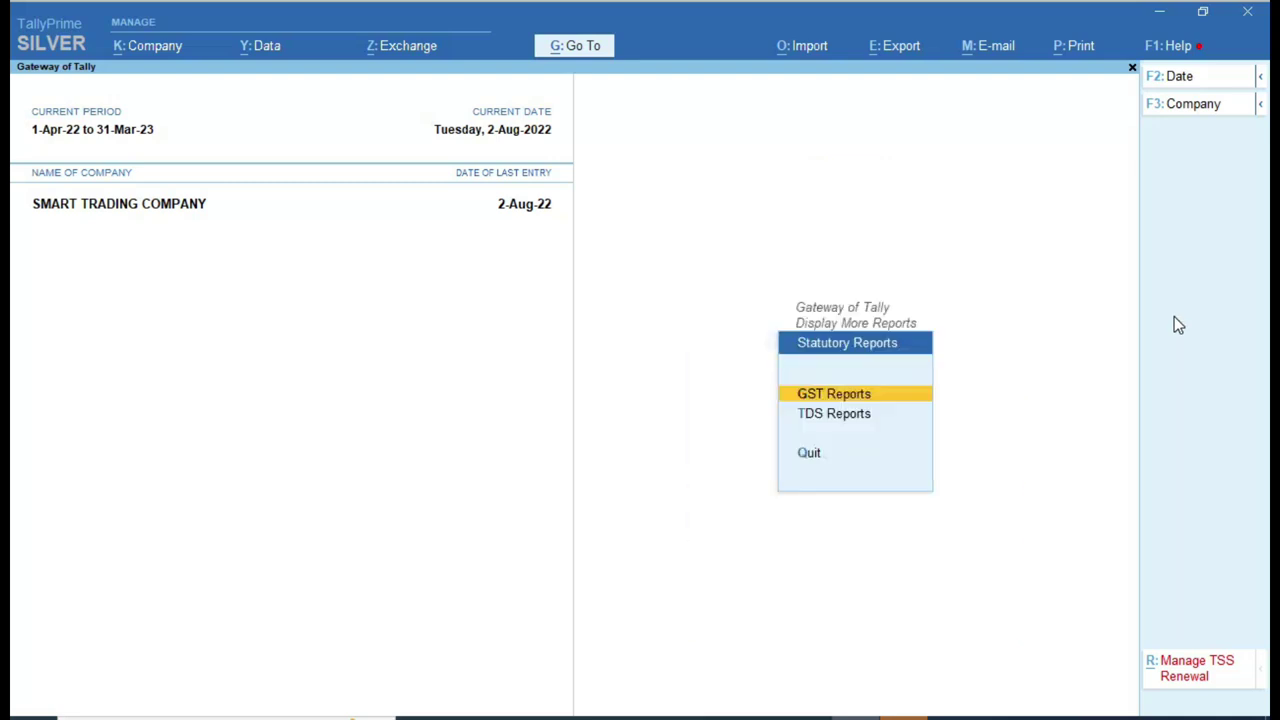
# Open the GSTR-1 report from the GST Reports group and set its period from 1-Apr-22 to 2-Aug-22
pyautogui.click(583, 52)
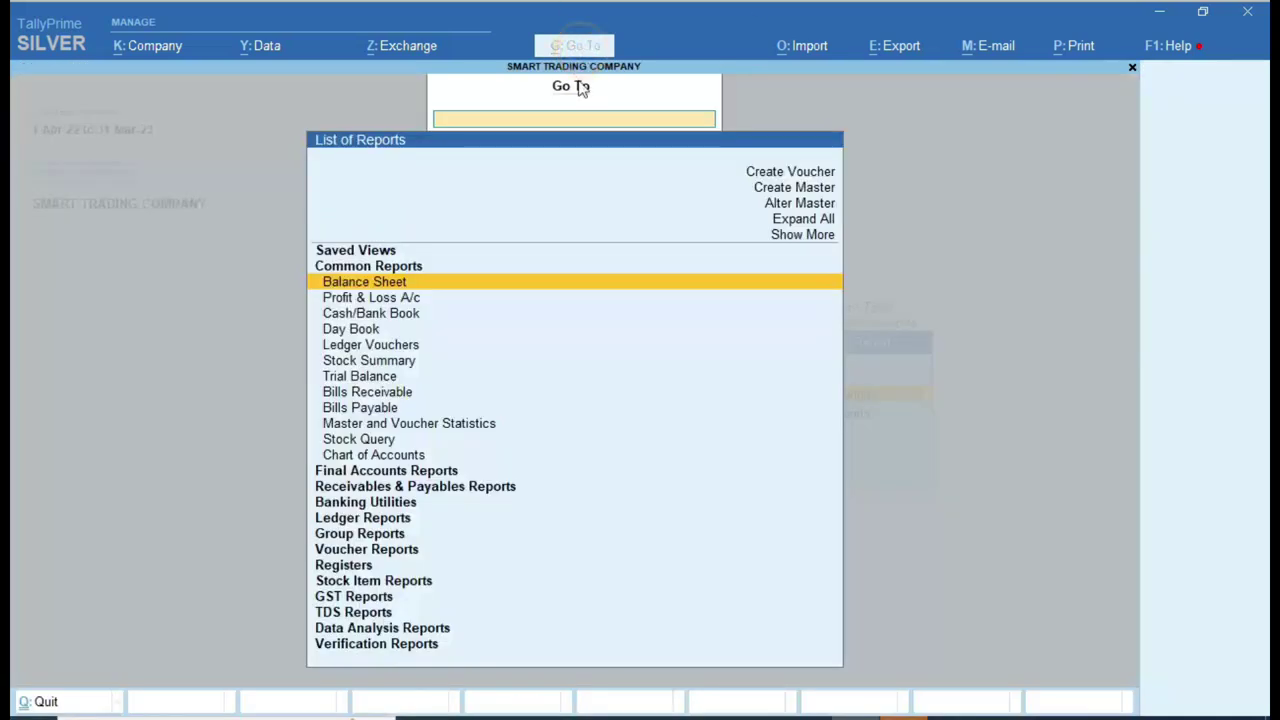
pyautogui.click(358, 597)
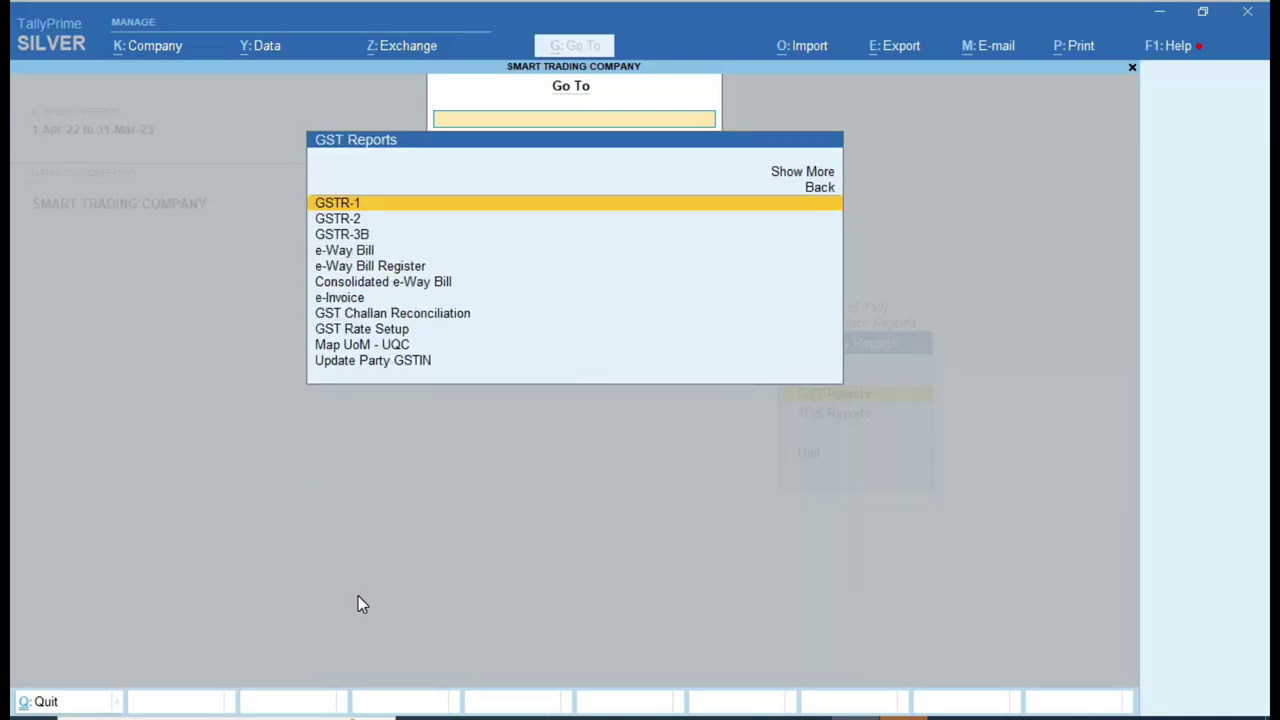
pyautogui.press('Return')
pyautogui.press('F2')
pyautogui.write('1-4')
pyautogui.press('Return')
pyautogui.write('2-8')
pyautogui.press('Return')
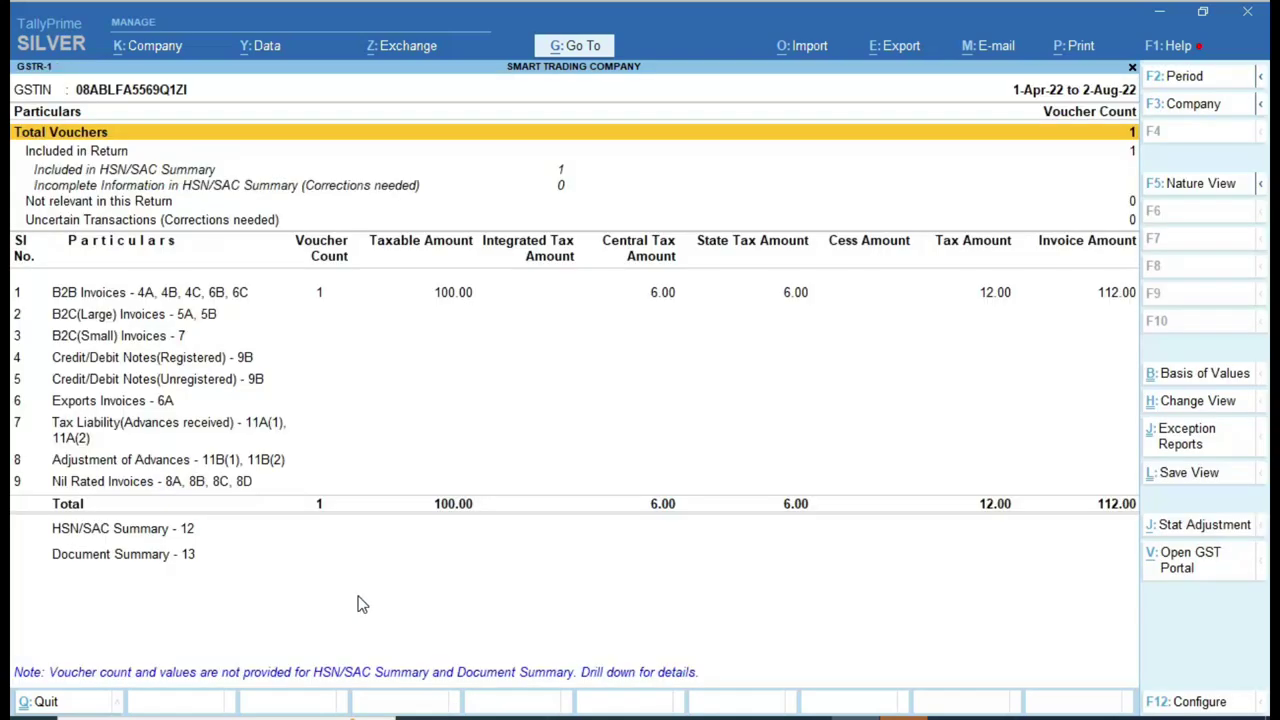
# Examine the B2B and B2C(Small) invoice rows of the GSTR-1 report, and return to the Gateway of Tally
pyautogui.press('ctrl')
pyautogui.hotkey('ctrl', '1')
pyautogui.click(33, 315)
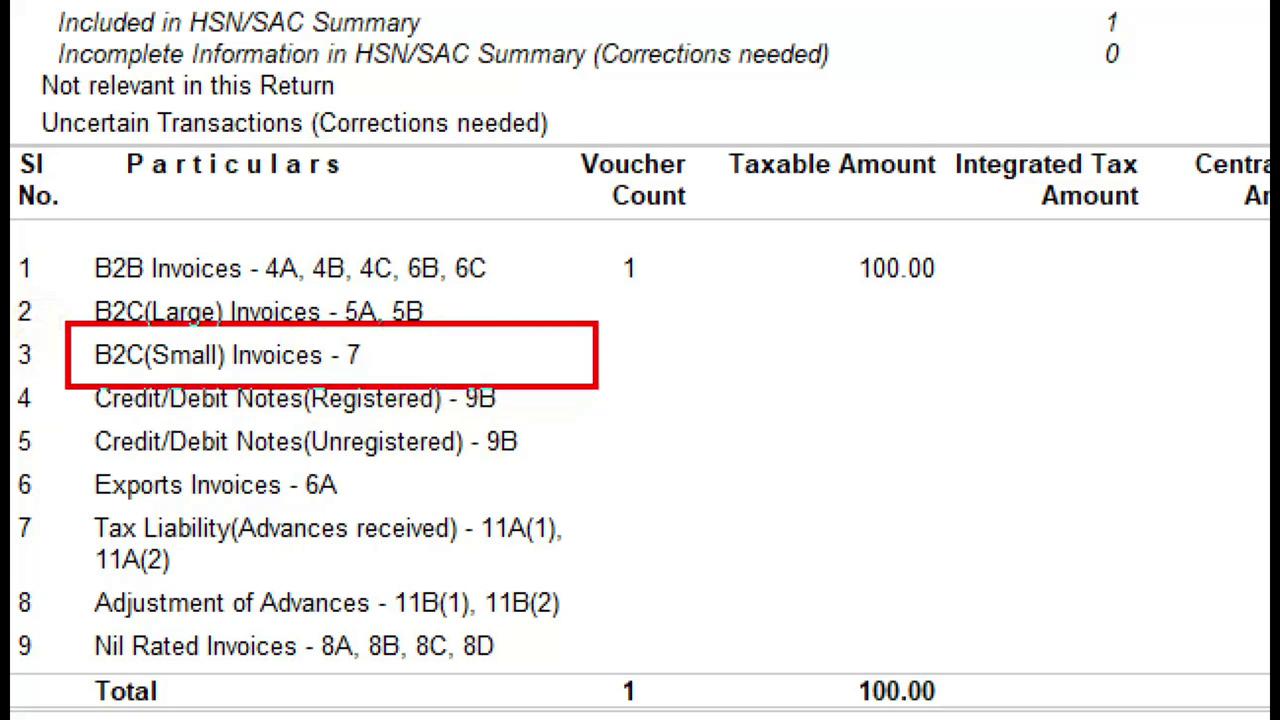
pyautogui.press('Escape')
pyautogui.press('Escape')
pyautogui.press('Escape')
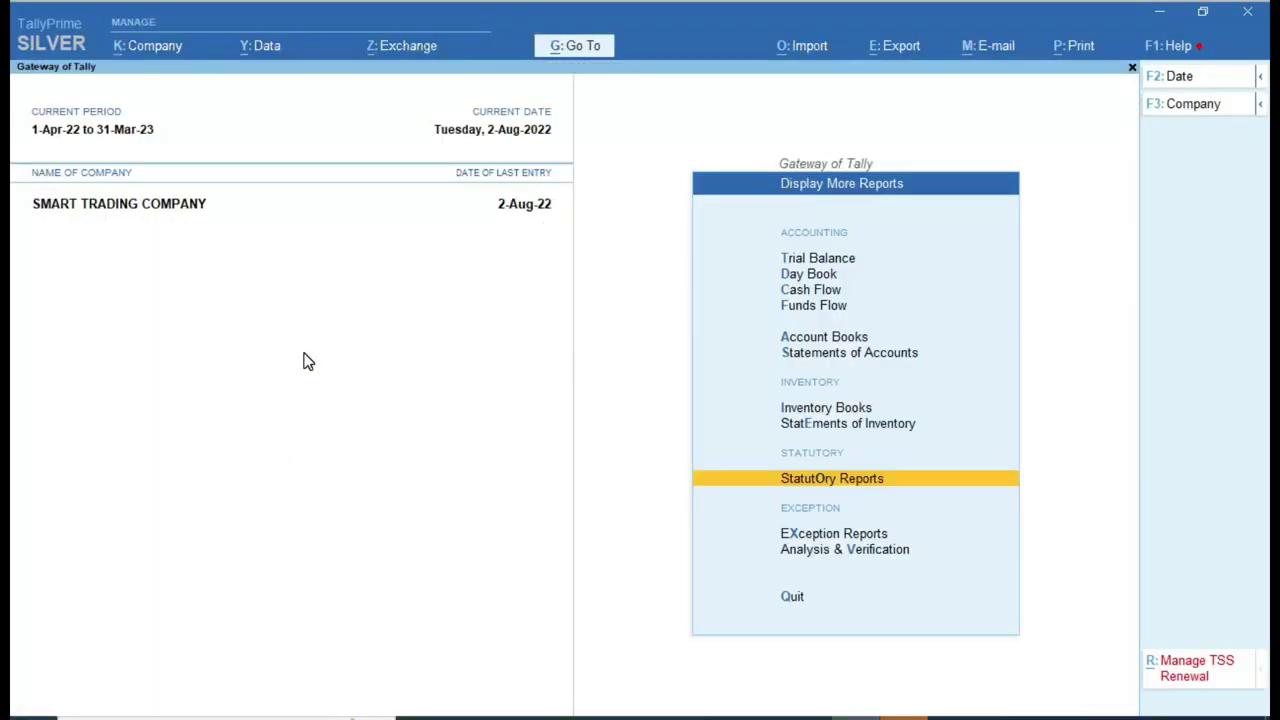
pyautogui.press('Escape')
# Open sales voucher STC/001 from the ledger vouchers of SURESH TRADING COMPANY in Account Books
pyautogui.press('Home')
pyautogui.write('da')
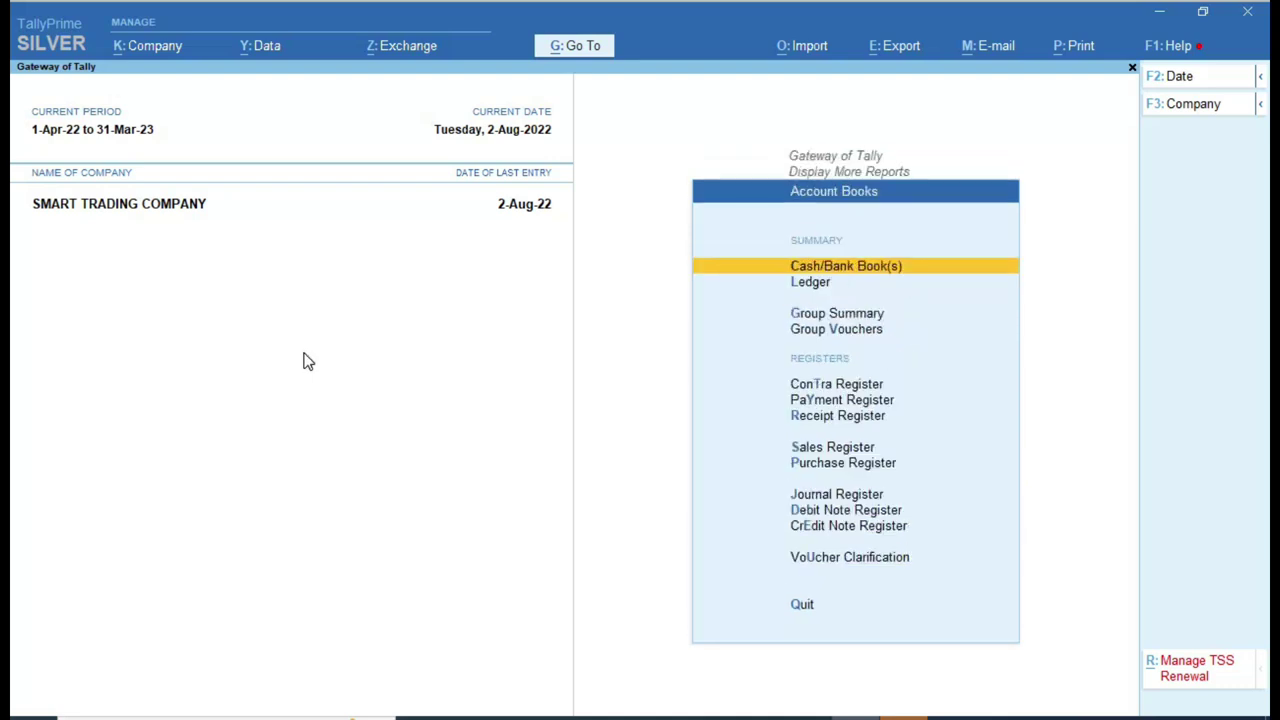
pyautogui.write('lsu')
pyautogui.press('Return')
pyautogui.press('Return')
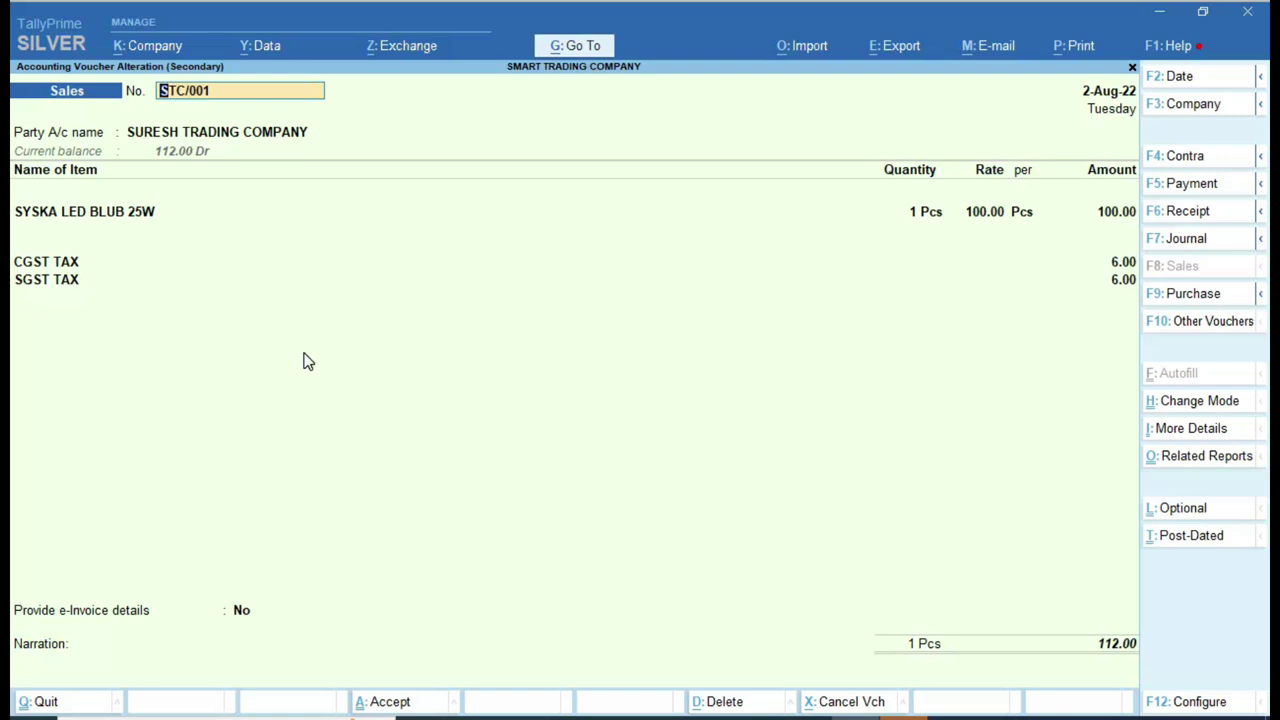
# Preview the voucher's printed Tax Invoice and examine the consignee and buyer details, including their GSTIN and state
pyautogui.hotkey('ctrl', 'p')
pyautogui.click(585, 455)
pyautogui.click(585, 465)
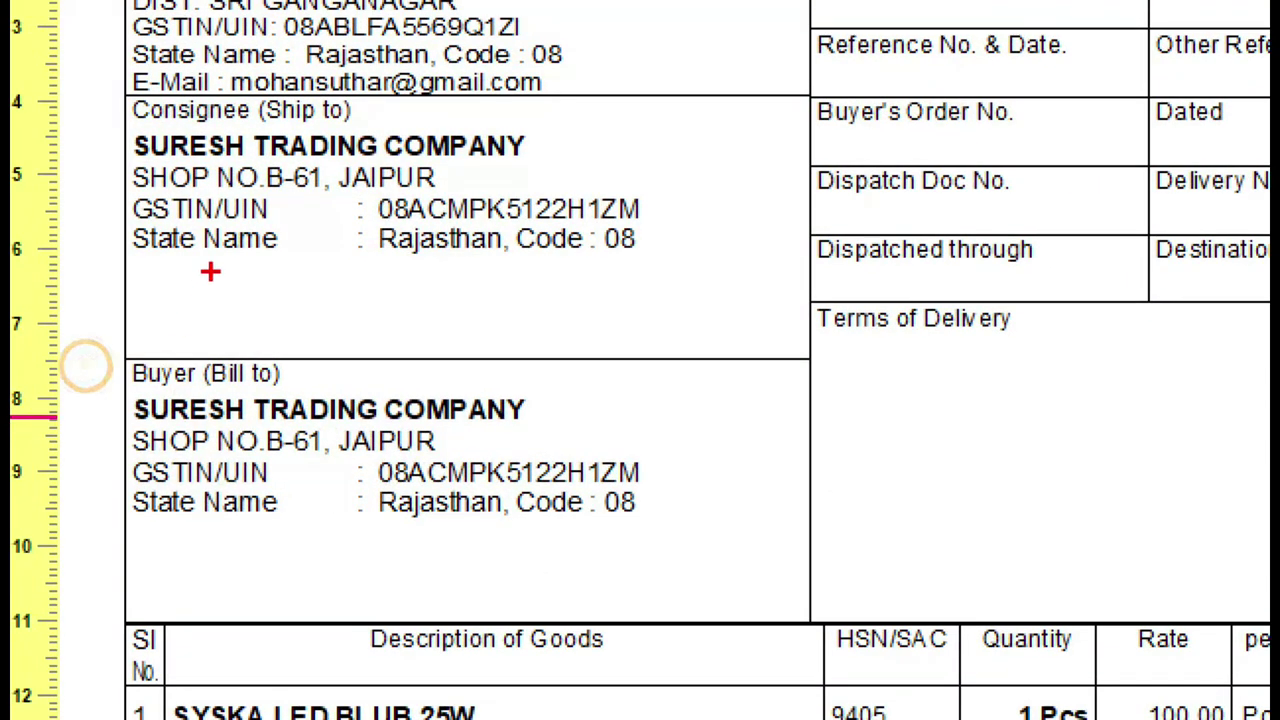
pyautogui.moveTo(100, 90)
pyautogui.mouseDown()
pyautogui.moveTo(256, 420)
pyautogui.moveTo(727, 607)
pyautogui.mouseUp()
pyautogui.moveTo(370, 208)
pyautogui.mouseDown()
pyautogui.moveTo(720, 201)
pyautogui.moveTo(288, 240)
pyautogui.mouseUp()
pyautogui.moveTo(338, 121); pyautogui.dragTo(463, 92)
pyautogui.moveTo(382, 466); pyautogui.dragTo(648, 474)
pyautogui.moveTo(272, 352)
pyautogui.mouseDown()
pyautogui.moveTo(277, 362)
pyautogui.moveTo(637, 240)
pyautogui.mouseUp()
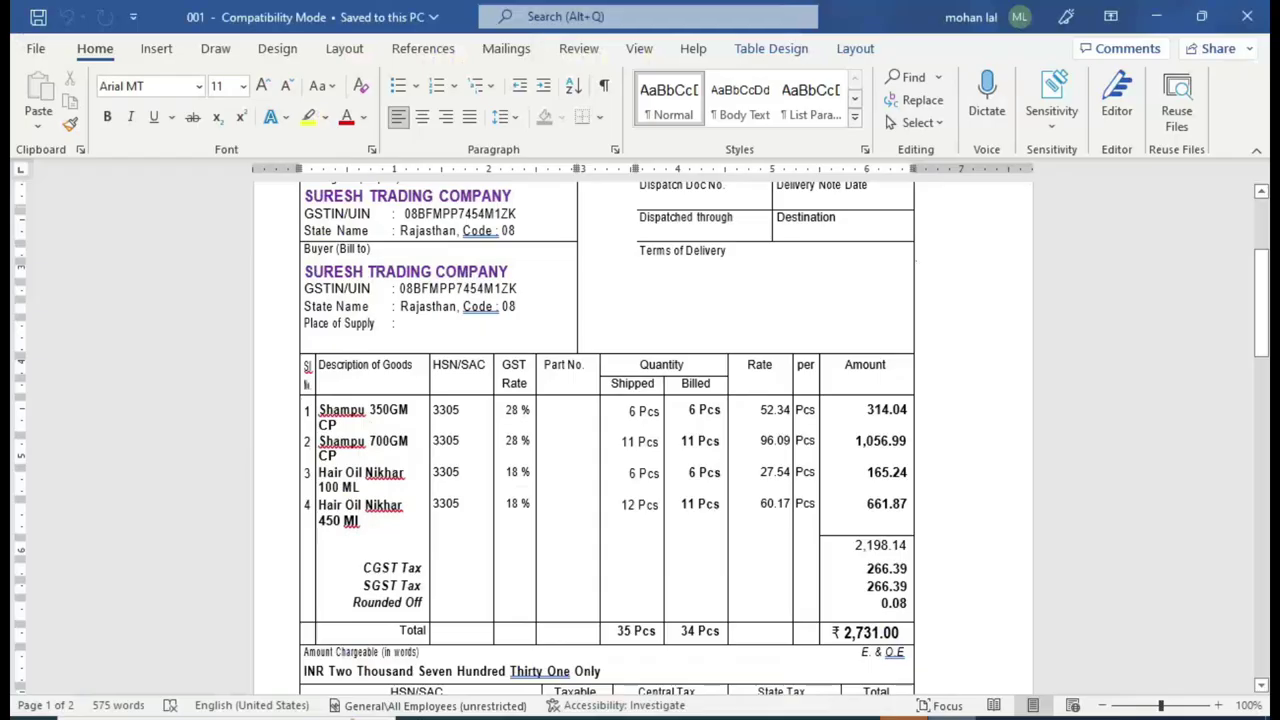
# Switch to the Word tax invoice and review the consignee and buyer details of the second invoice, addressed to CASH
pyautogui.scroll(-3, 752, 404)
pyautogui.scroll(-15, 758, 398)
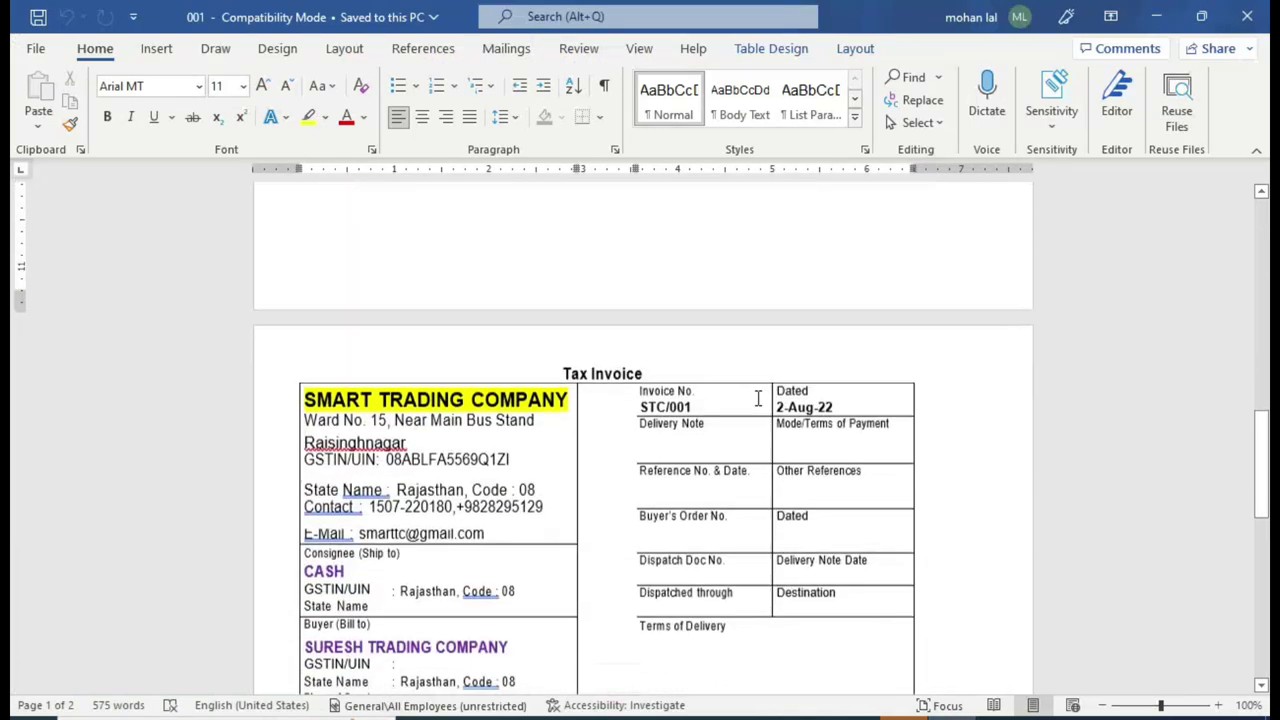
pyautogui.scroll(1, 364, 320)
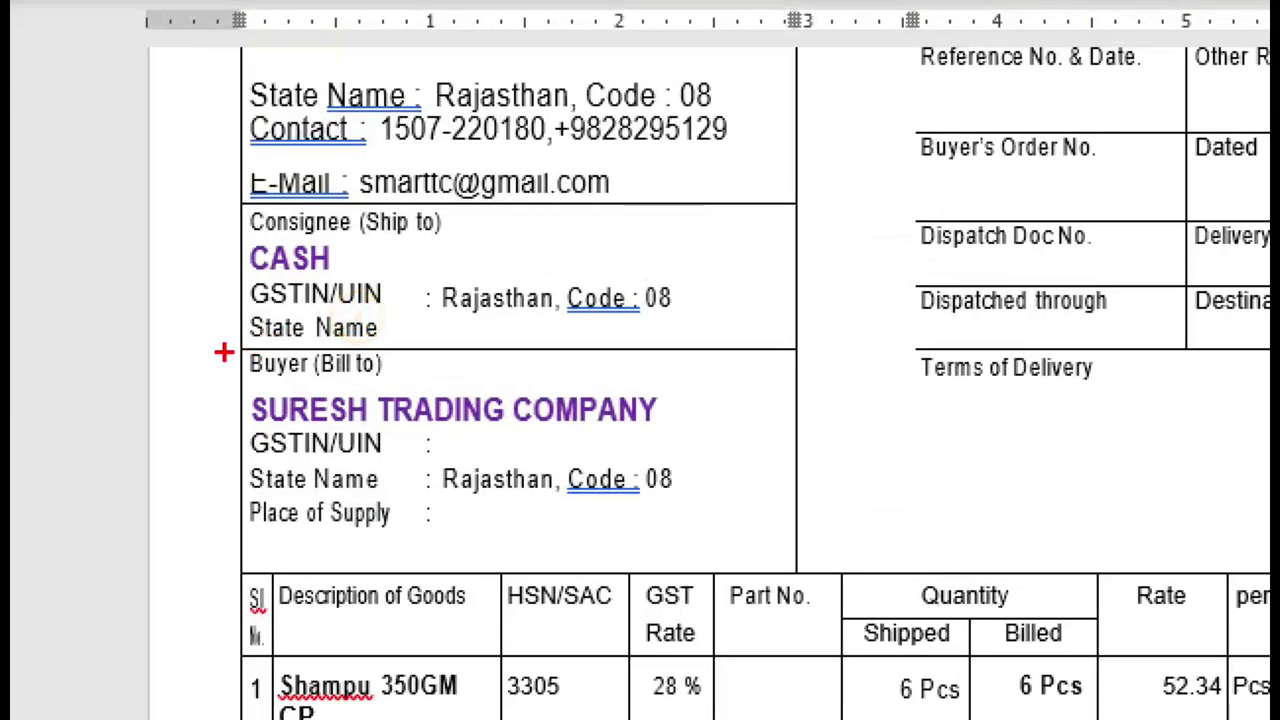
pyautogui.moveTo(290, 335); pyautogui.dragTo(534, 435)
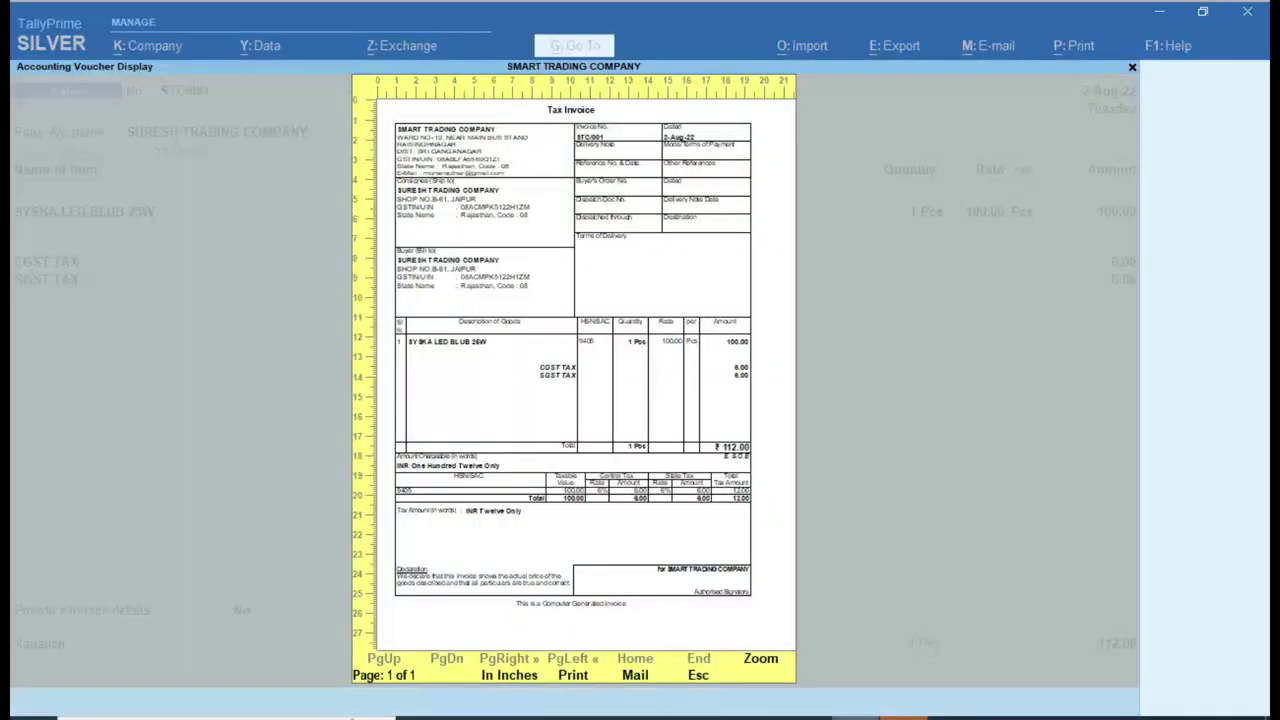
# Close the TallyPrime invoice preview and the voucher, and return to the Gateway of Tally
pyautogui.press('Escape')
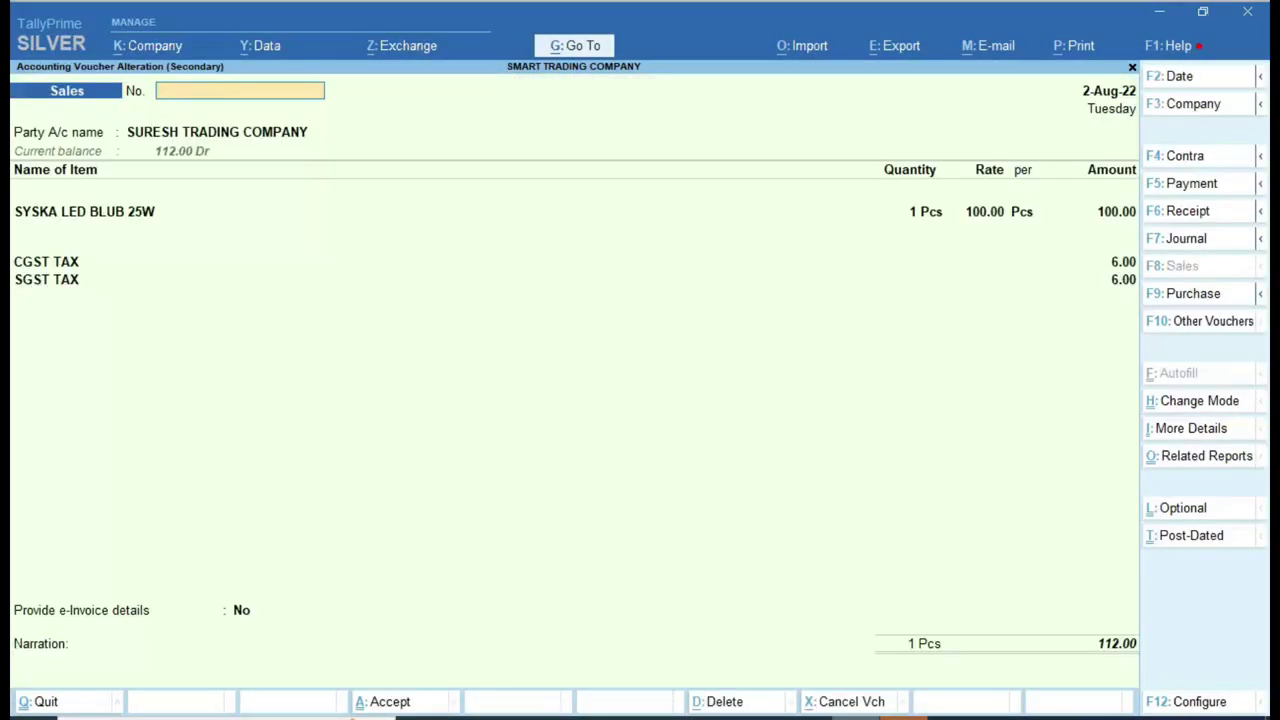
pyautogui.press('Escape')
pyautogui.press('Escape')
pyautogui.press('Escape')
pyautogui.press('Escape')
# Start a new sales voucher numbered STC/002 with Cash as the party account
pyautogui.write('v')
pyautogui.write('STC/00')
pyautogui.write('2')
pyautogui.press('Return')
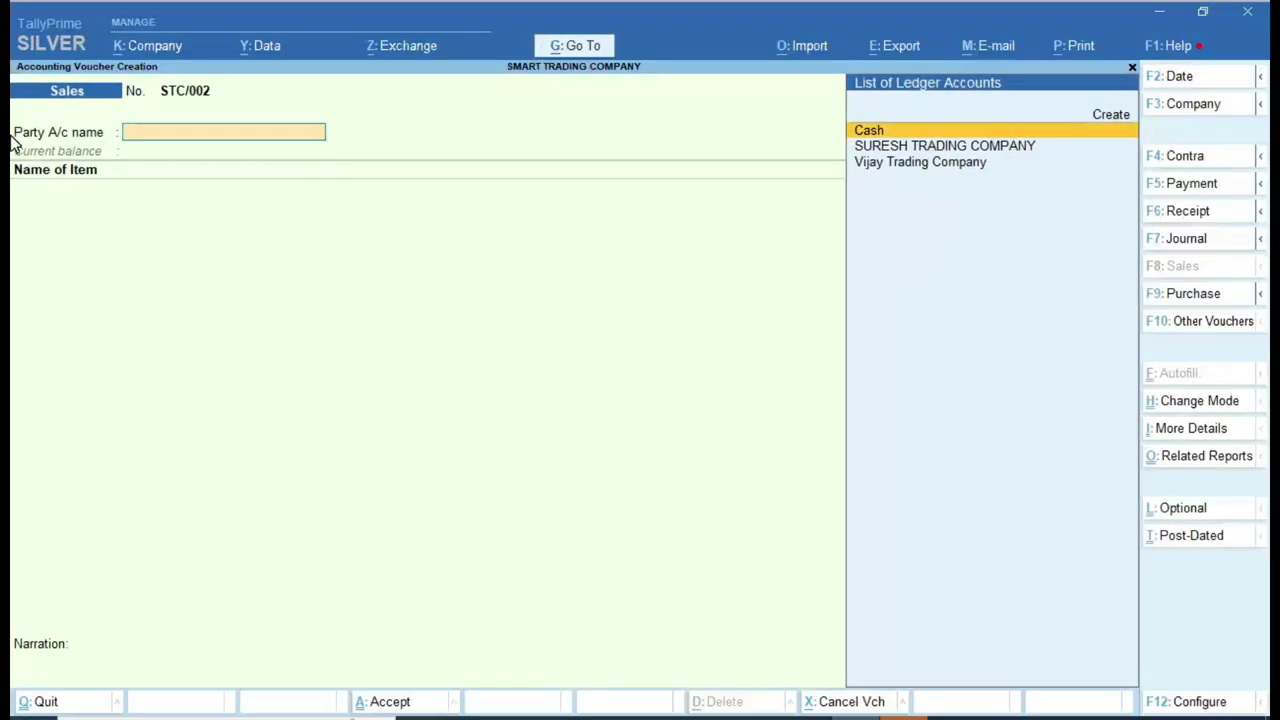
pyautogui.press('Return')
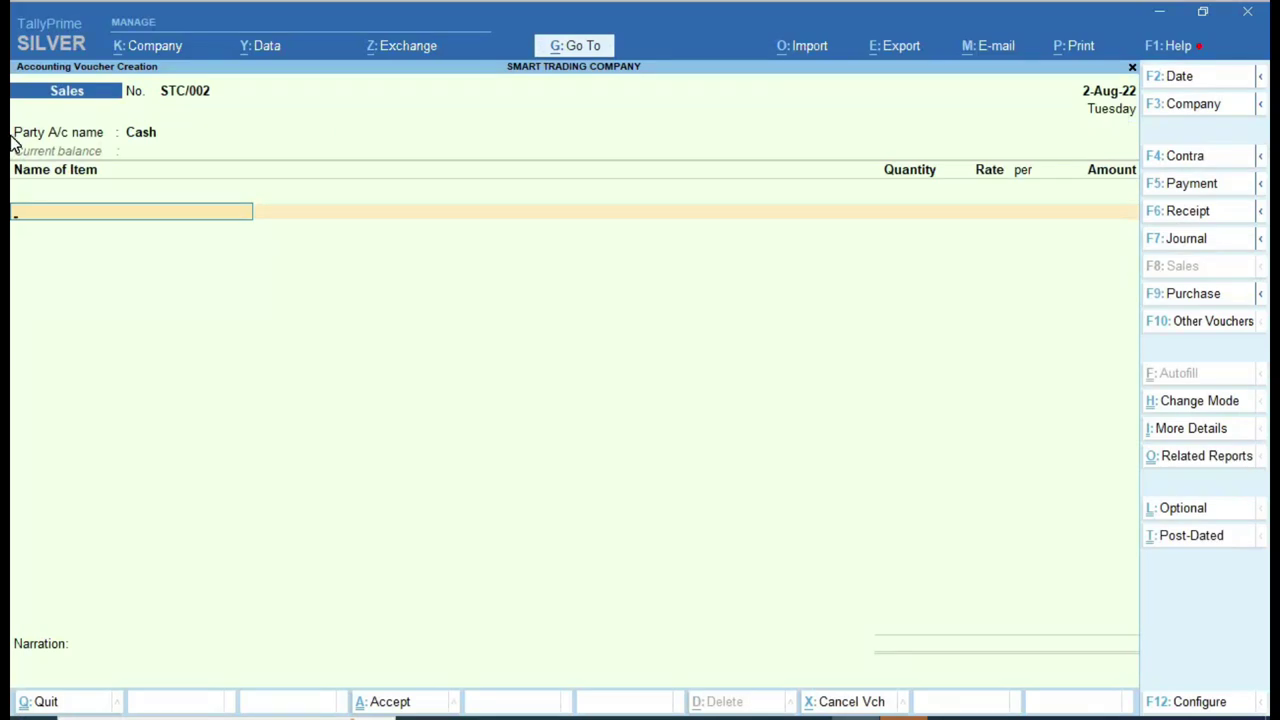
# Add 3 Pcs of SYSKA LED BLUB 25W at a rate of 250, allocated to the SALE GST 12% ledger
pyautogui.write('s')
pyautogui.press('Return')
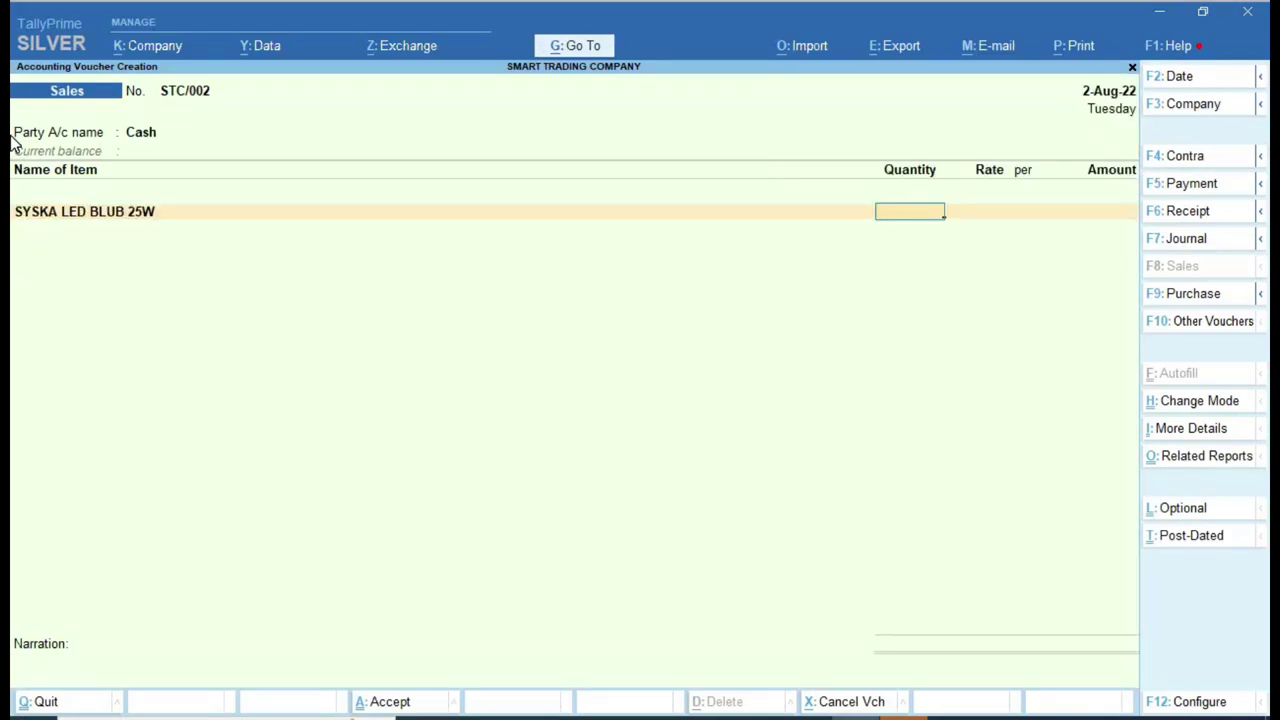
pyautogui.write('3')
pyautogui.press('Return')
pyautogui.press('Return')
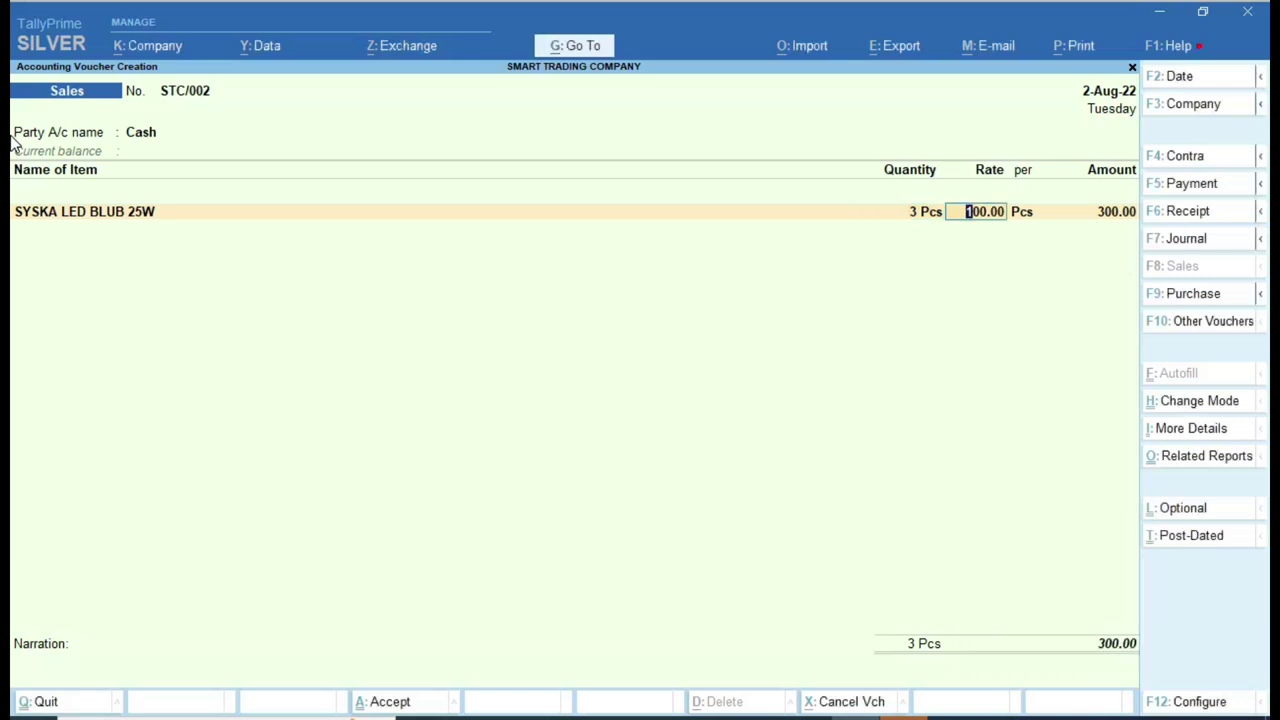
pyautogui.write('250')
pyautogui.press('Return')
pyautogui.press('Return')
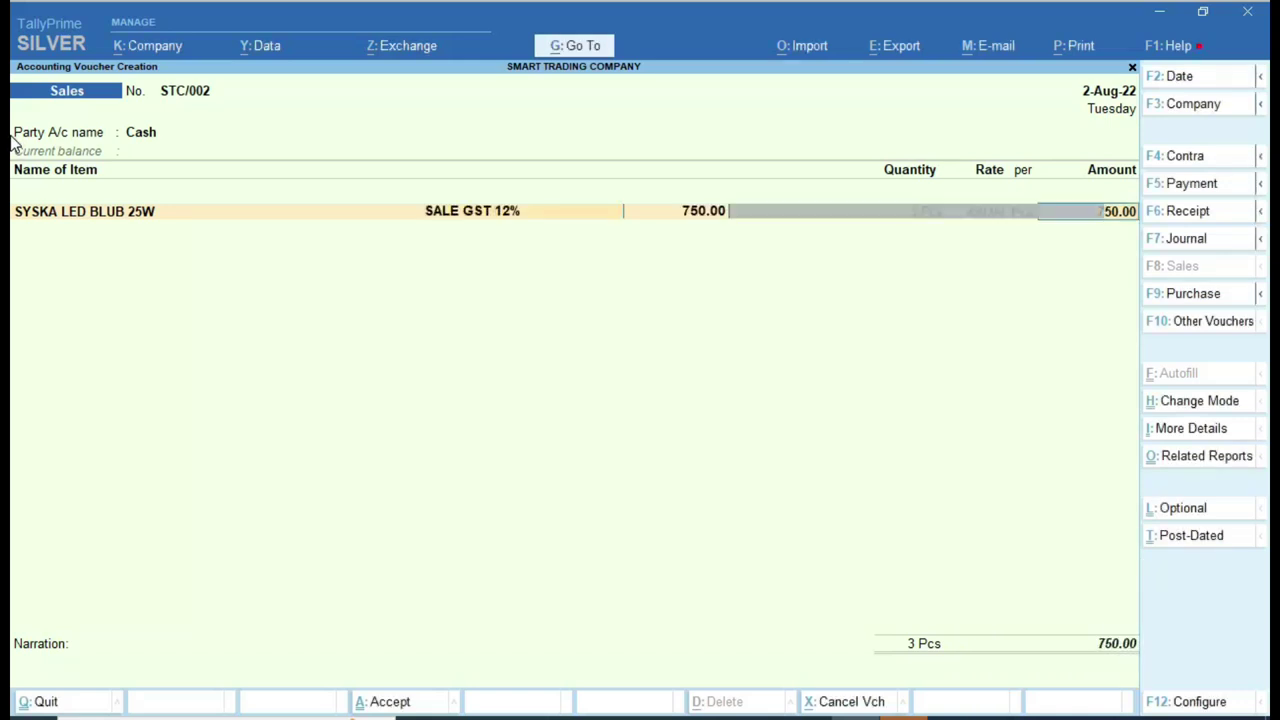
pyautogui.press('Return')
pyautogui.press('Return')
pyautogui.press('Return')
pyautogui.press('Return')
# Add the CGST TAX and SGST TAX ledgers below the item in the cash sales voucher
pyautogui.write('CG')
pyautogui.press('Return')
pyautogui.press('Return')
pyautogui.write('S')
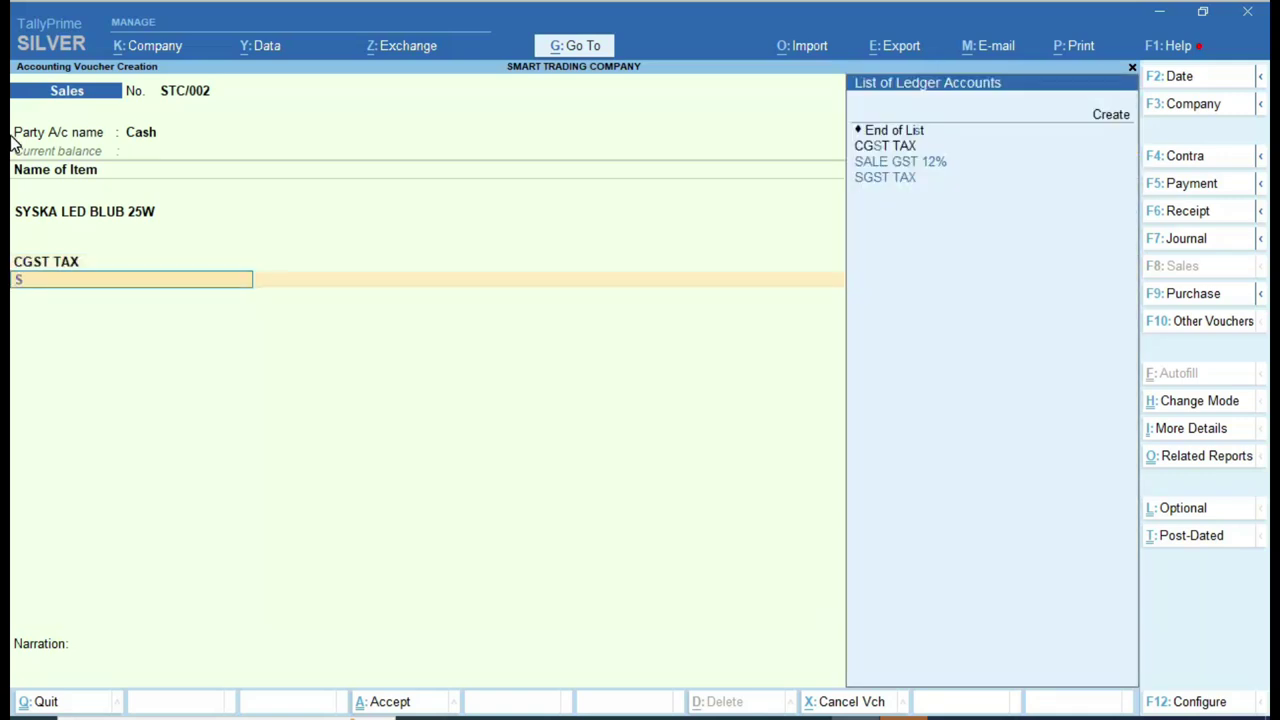
pyautogui.write('S')
pyautogui.press('Down')
pyautogui.press('Down')
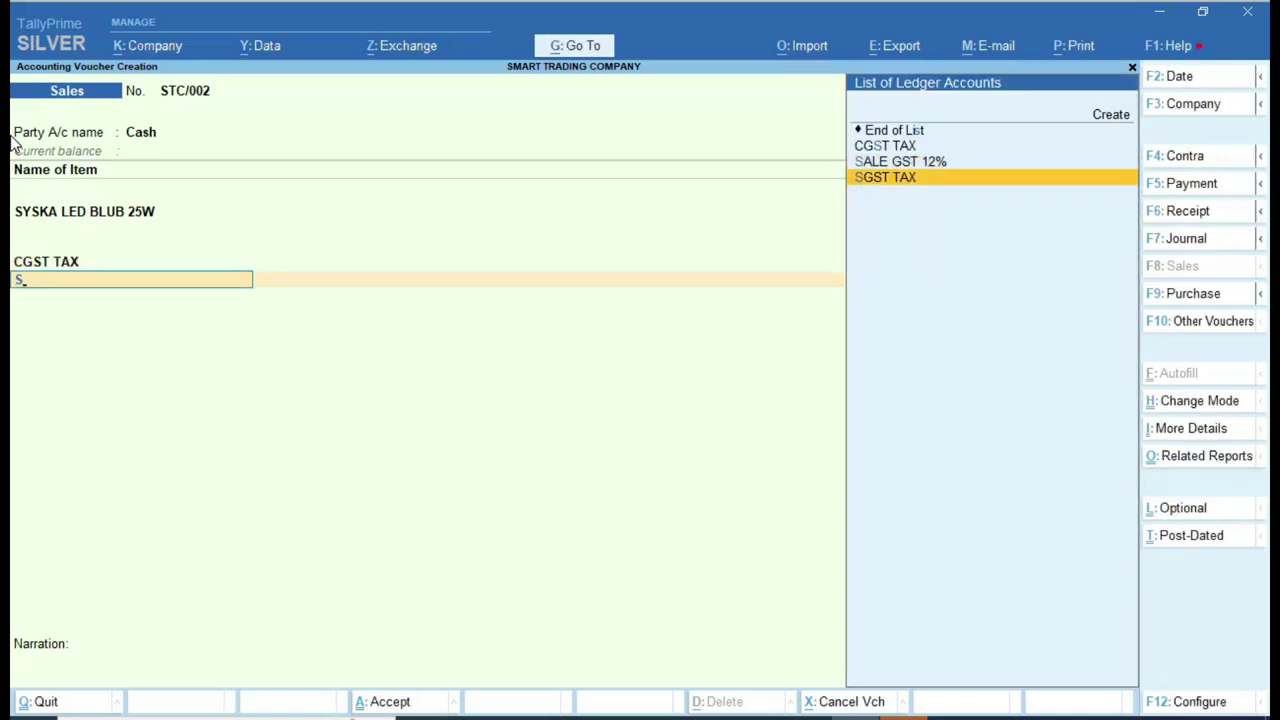
pyautogui.press('Return')
pyautogui.press('Return')
# Save sales voucher STC/002 and return to the Gateway of Tally
pyautogui.press('Return')
pyautogui.press('Return')
pyautogui.press('Return')
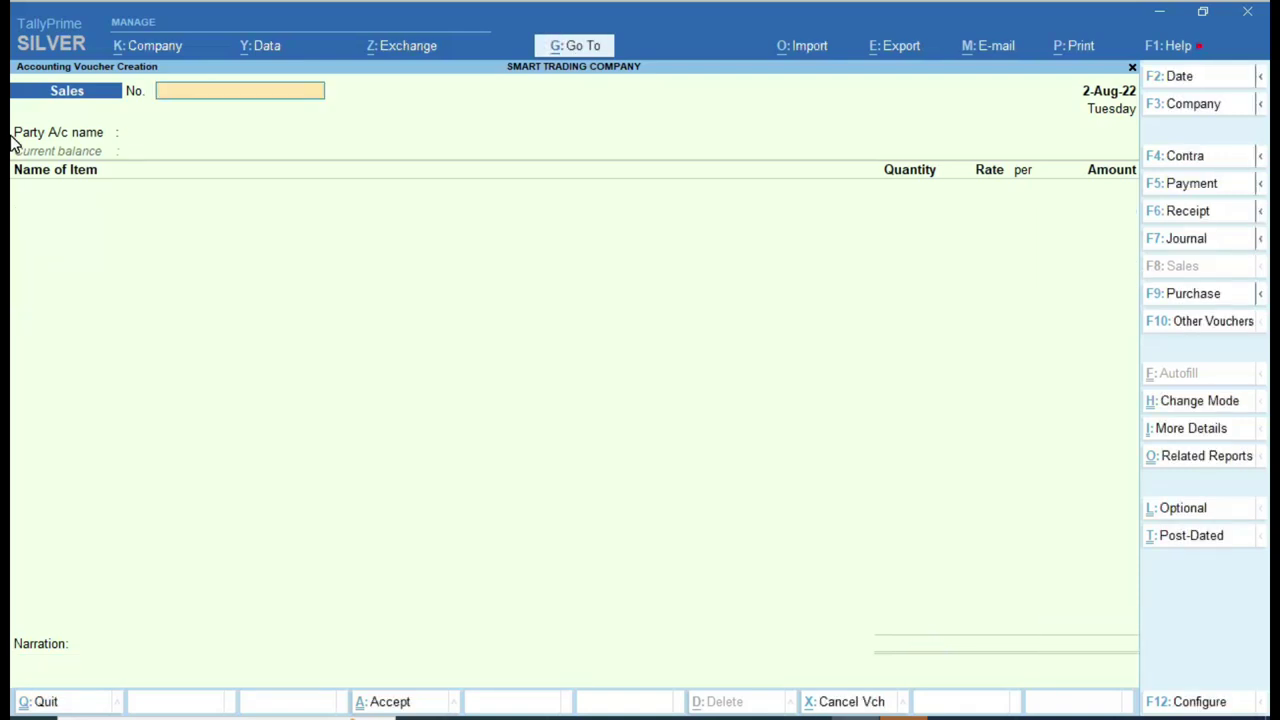
pyautogui.press('Escape')
pyautogui.press('Escape')
pyautogui.press('Escape')
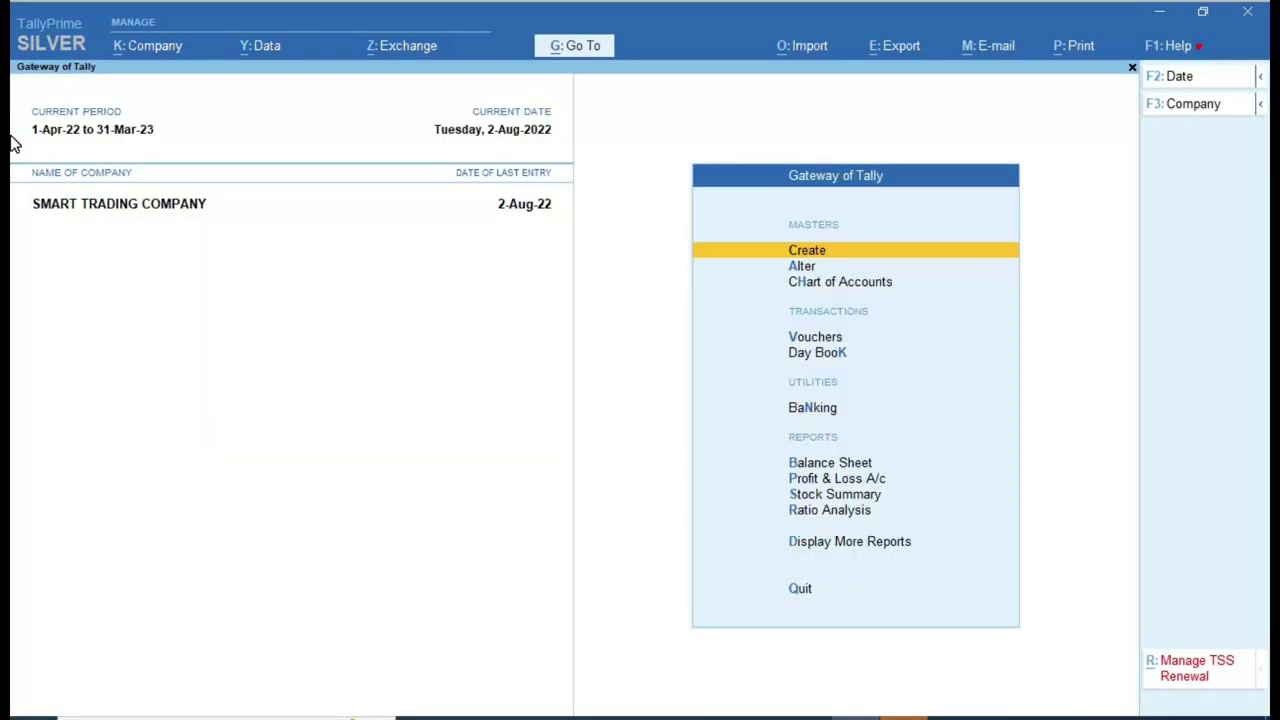
pyautogui.press('Down')
pyautogui.press('d')
pyautogui.press('a')
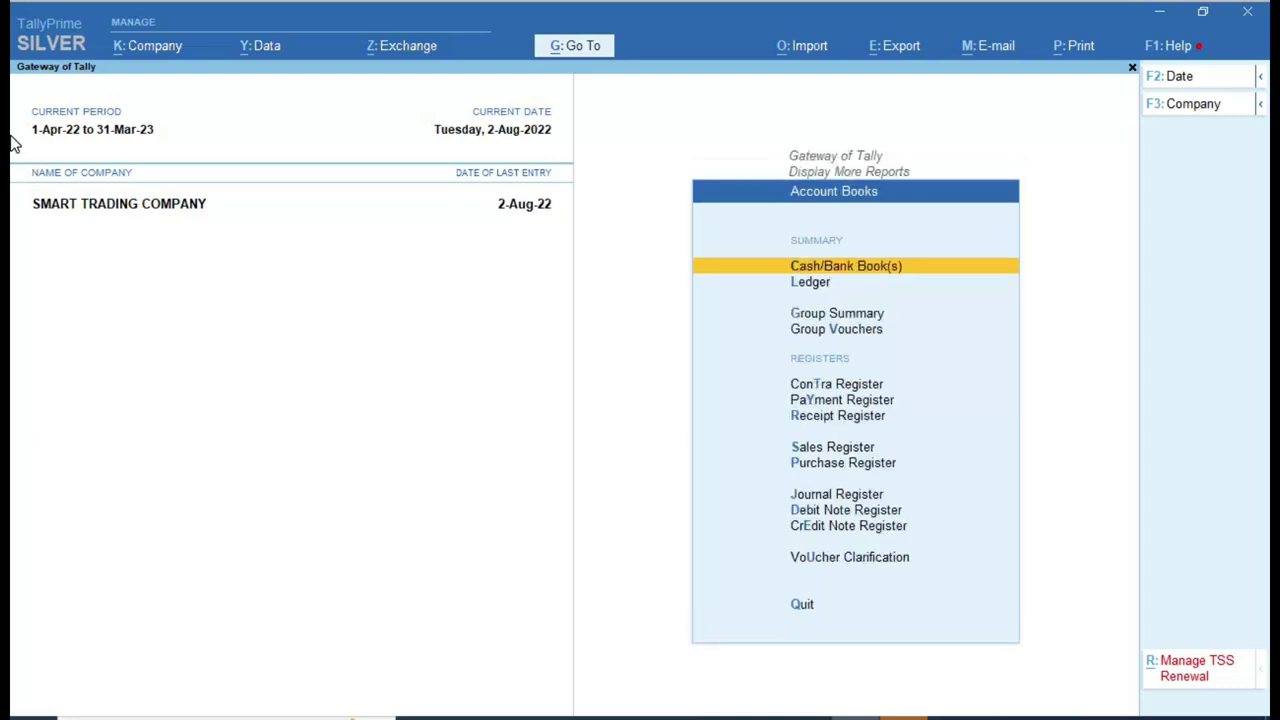
pyautogui.press('l')
pyautogui.press('Escape')
pyautogui.press('Escape')
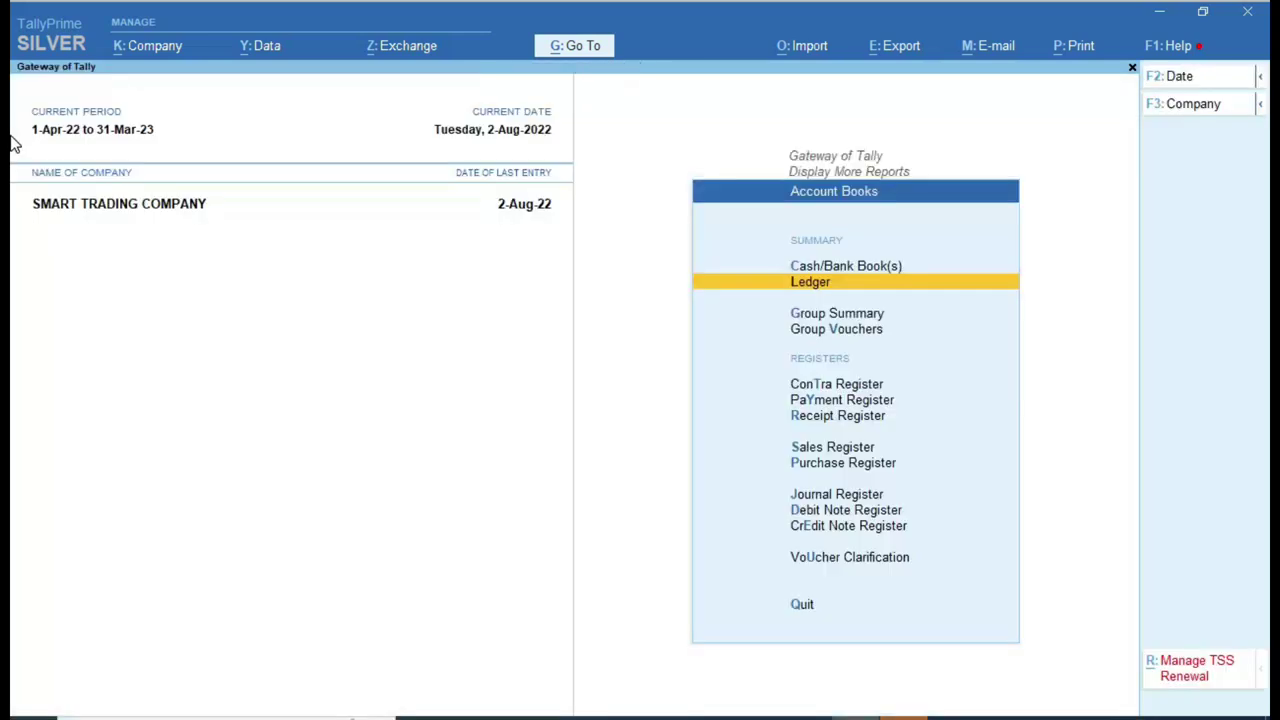
pyautogui.press('Home')
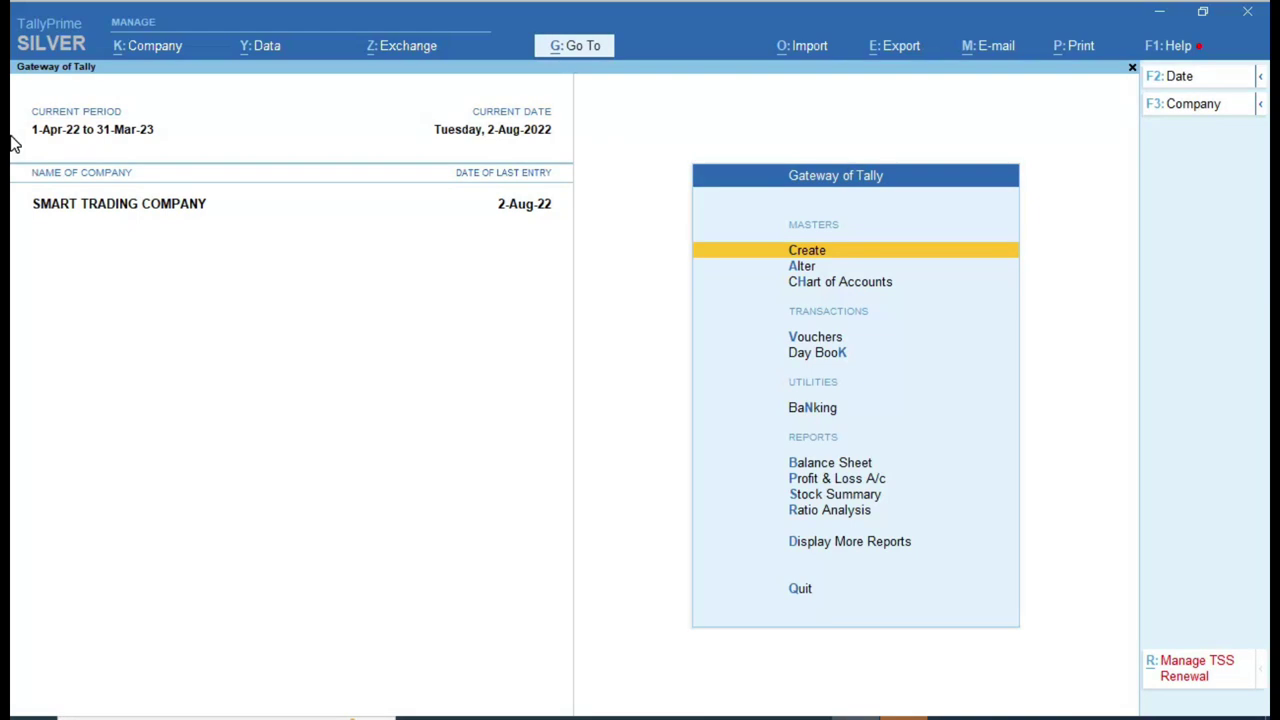
# View the ledger vouchers of the Cash ledger from Account Books
pyautogui.press('d')
pyautogui.press('a')
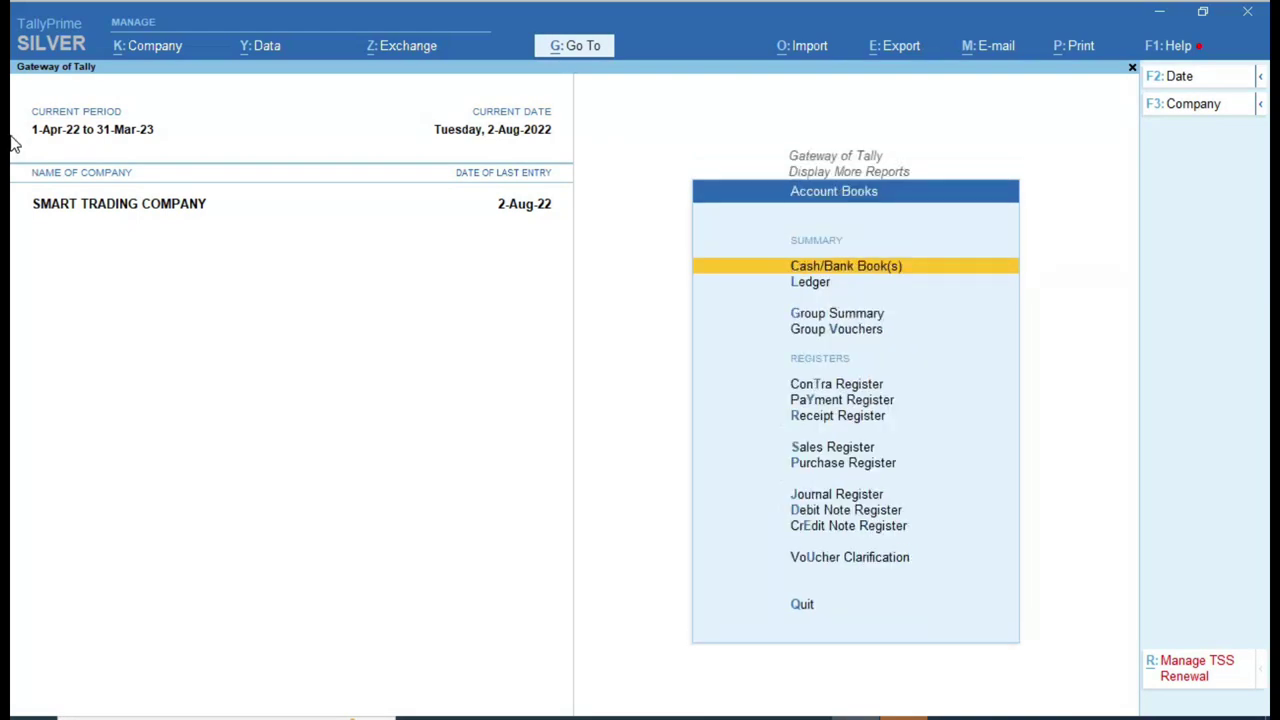
pyautogui.press('l')
pyautogui.press('Down')
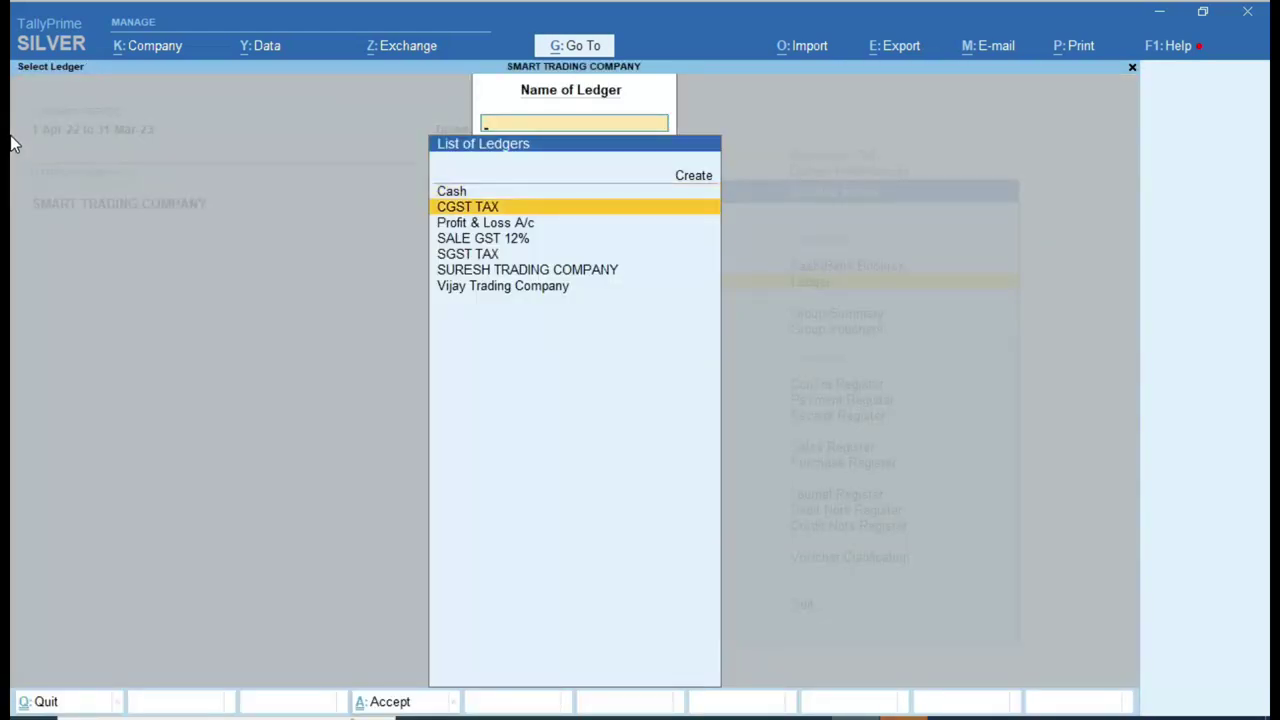
pyautogui.press('Up')
pyautogui.press('Return')
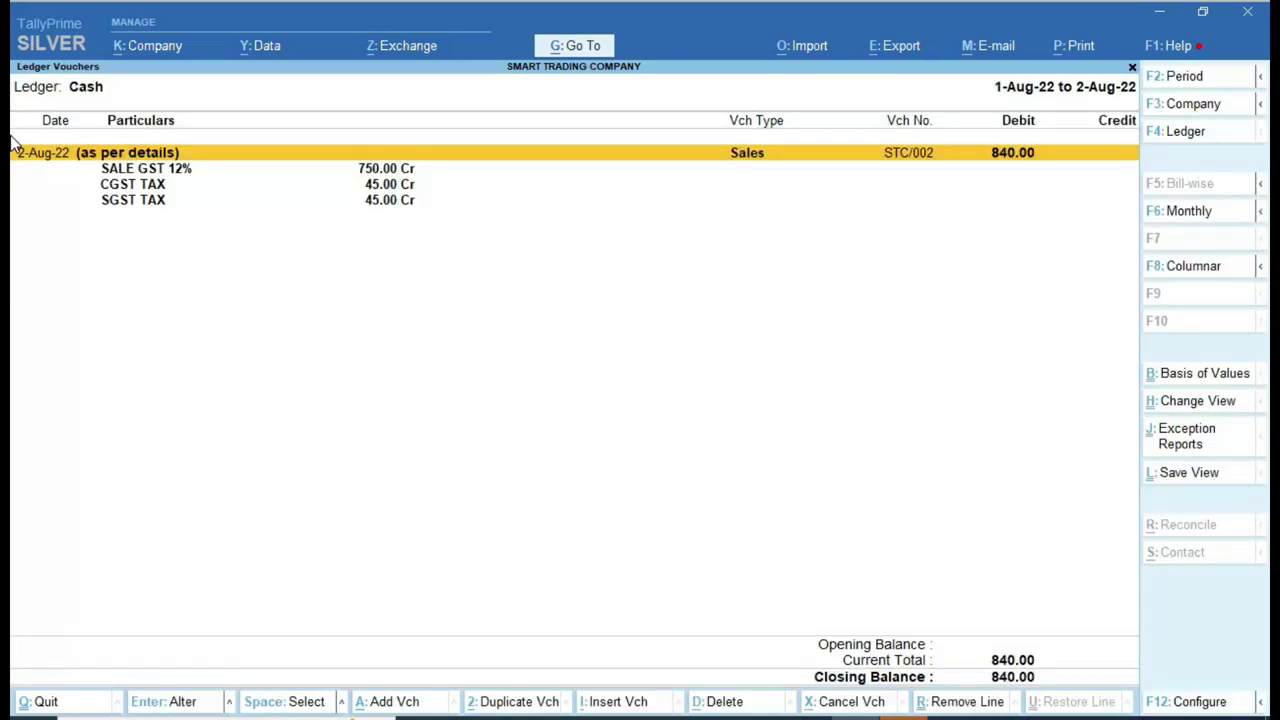
pyautogui.press('ctrl')
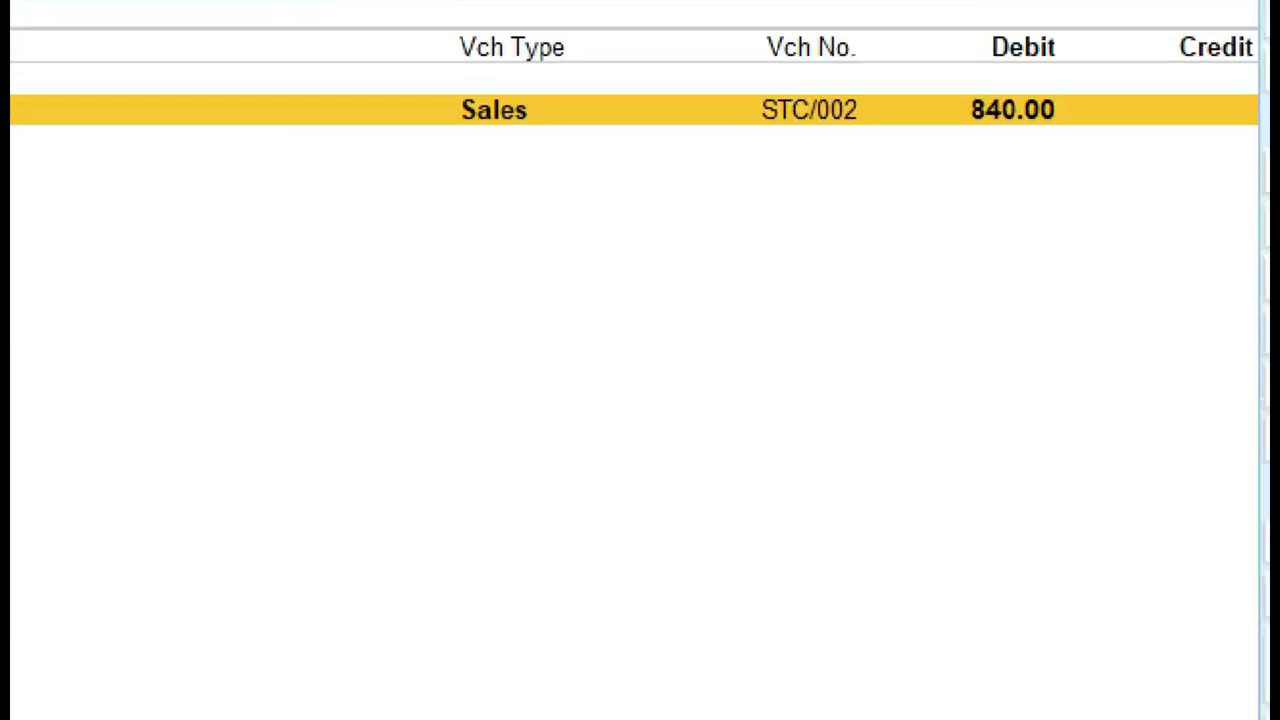
pyautogui.hotkey('alt', 'F5')
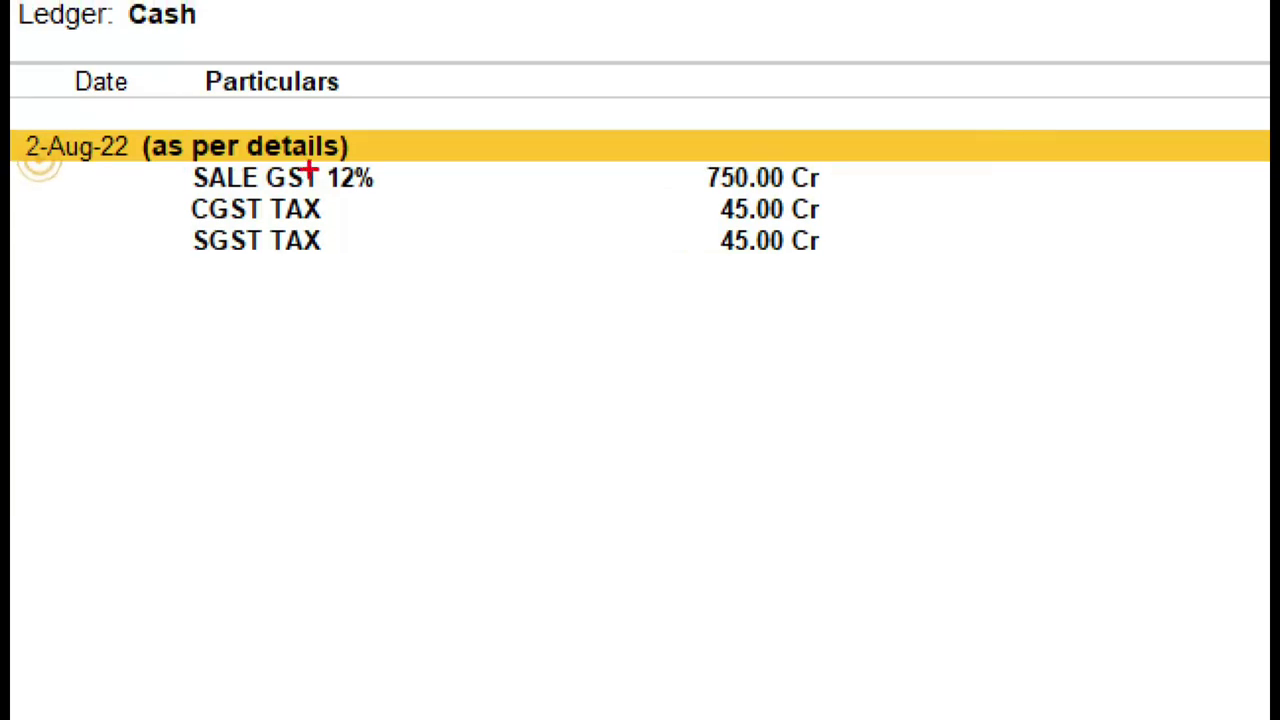
pyautogui.moveTo(634, 177); pyautogui.dragTo(727, 129)
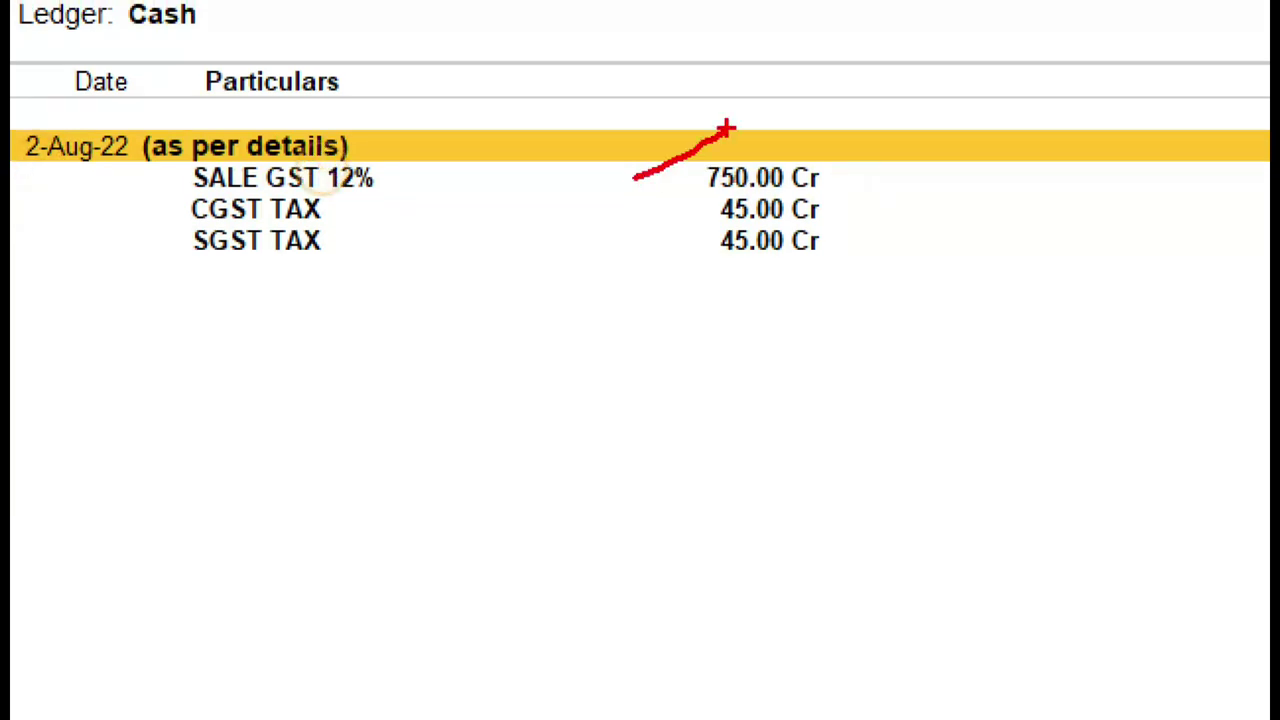
pyautogui.moveTo(692, 195)
pyautogui.mouseDown()
pyautogui.moveTo(729, 280)
pyautogui.moveTo(829, 186)
pyautogui.moveTo(694, 206)
pyautogui.moveTo(680, 248)
pyautogui.mouseUp()
pyautogui.press('Escape')
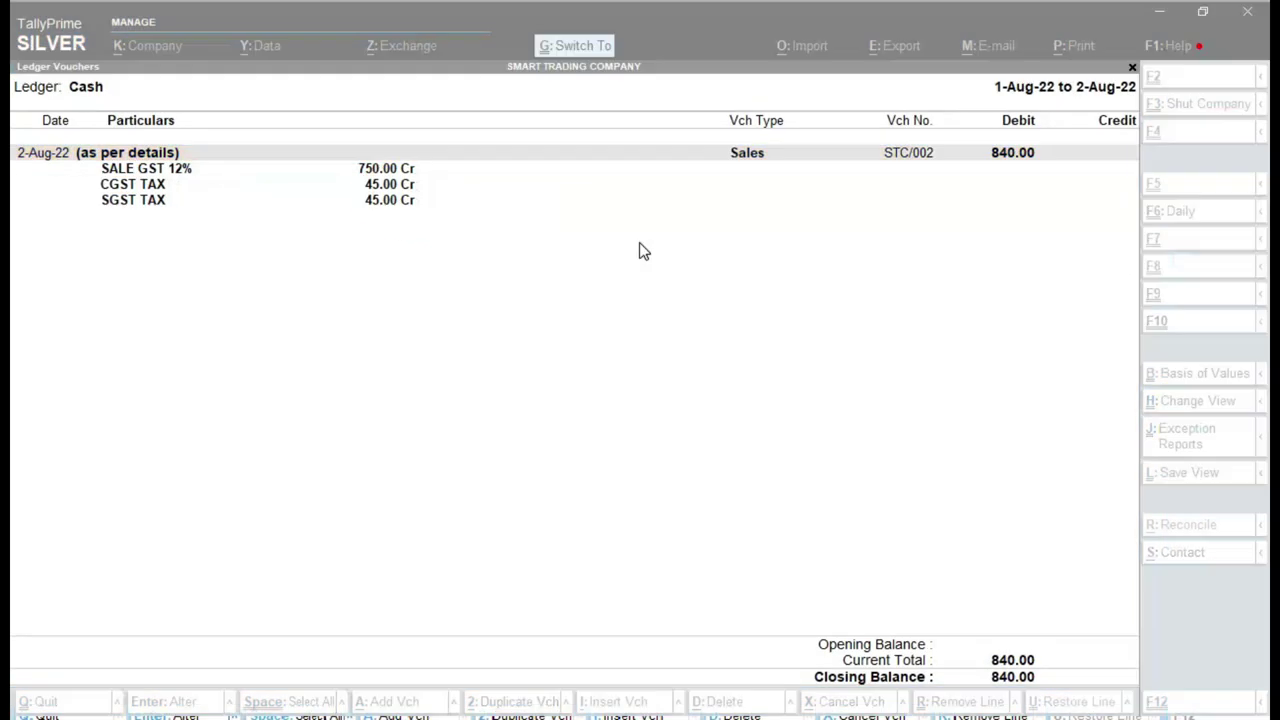
# Switch the ledger vouchers report to SURESH TRADING COMPANY, review its sales entry, and return to the Gateway of Tally
pyautogui.press('F4')
pyautogui.write('sure')
pyautogui.press('Return')
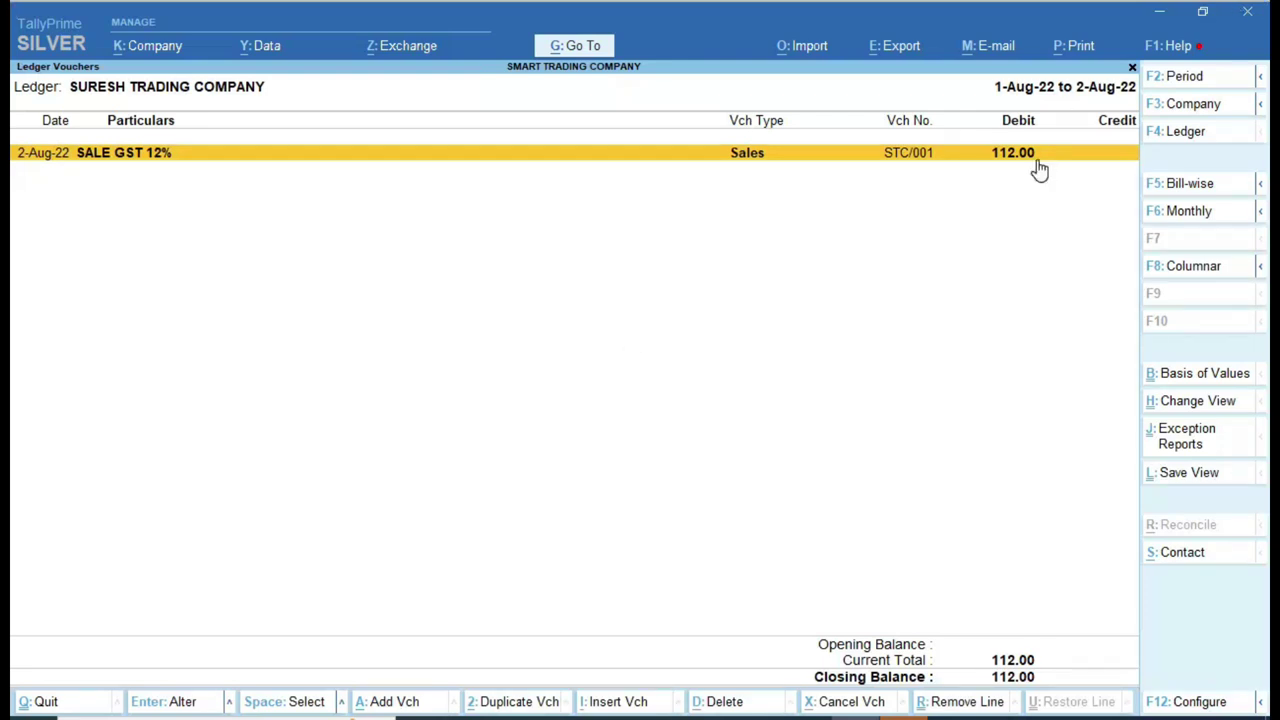
pyautogui.hotkey('ctrl', '1')
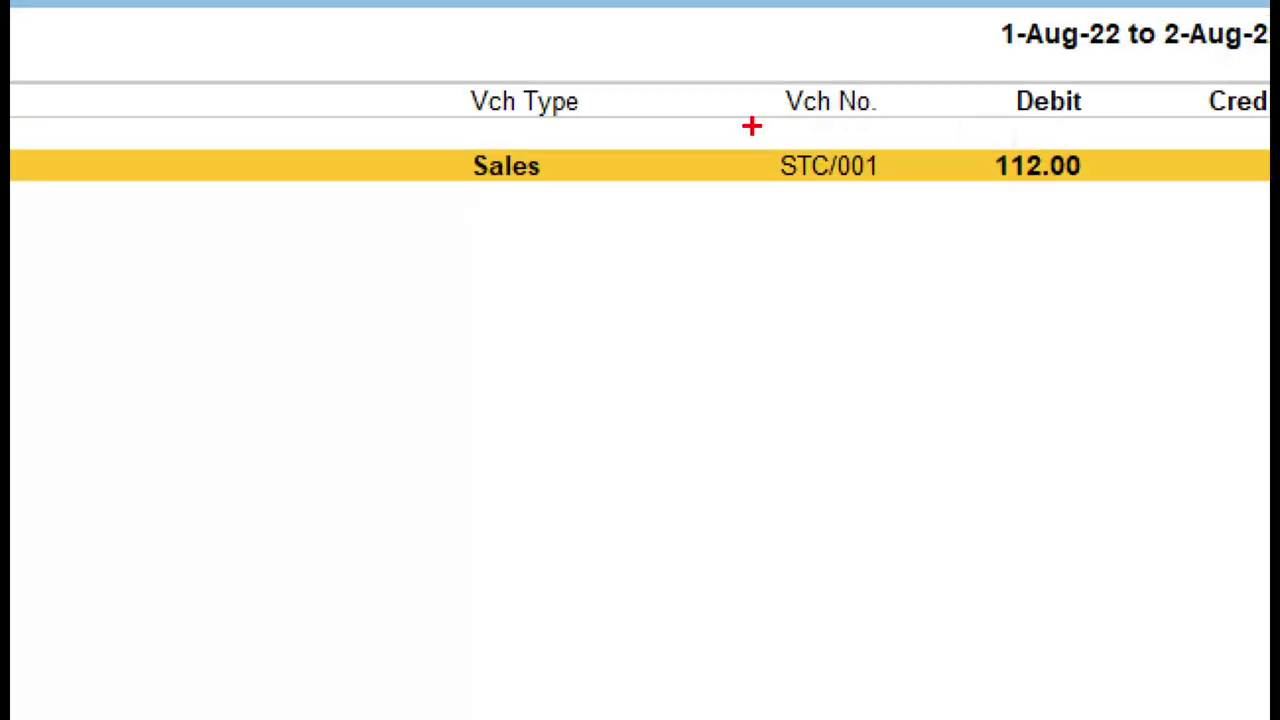
pyautogui.moveTo(870, 132); pyautogui.dragTo(1063, 186)
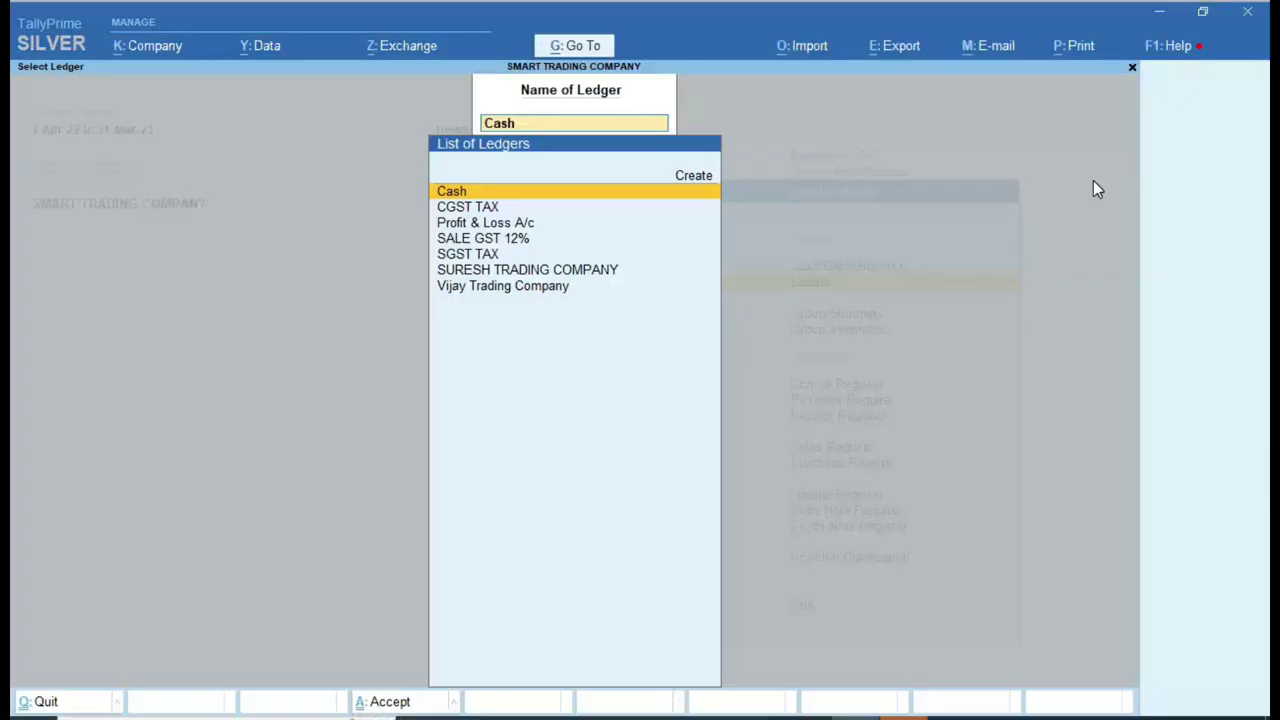
pyautogui.press('Escape')
pyautogui.press('Escape')
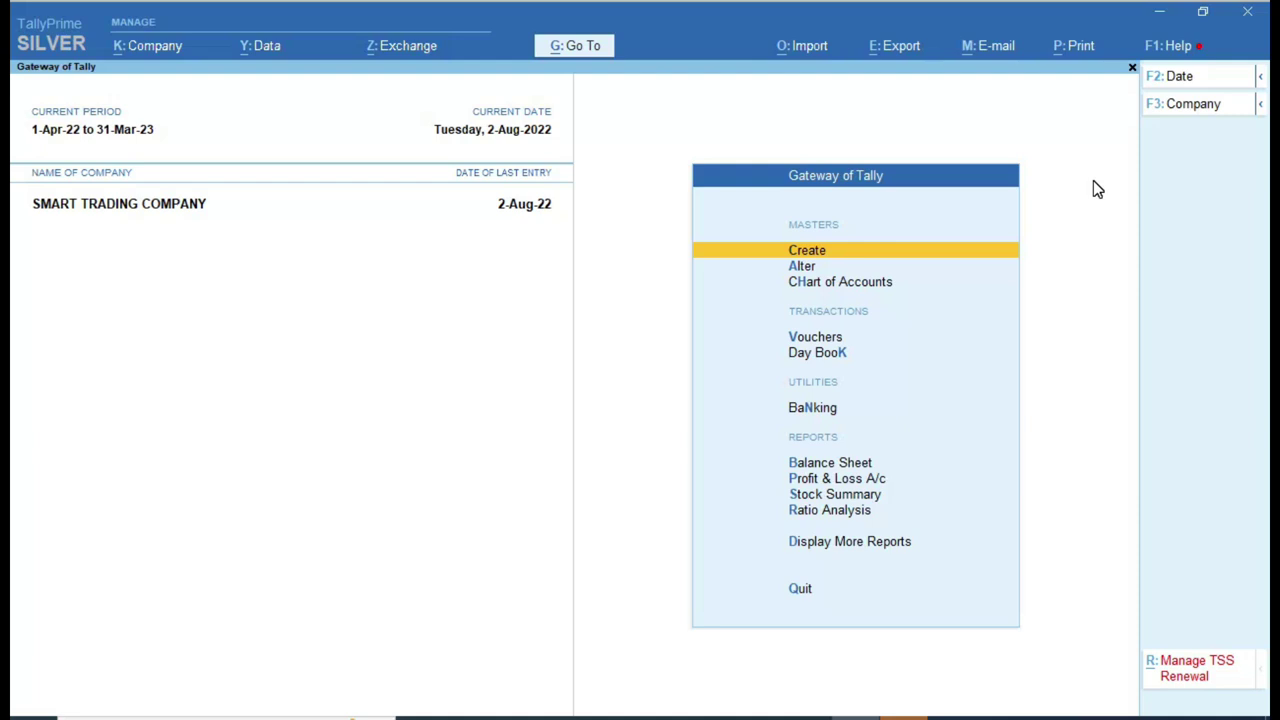
# View the GSTR-1 report for 1-Apr-22 to 2-Aug-22 and check the B2B and B2C(Small) invoice rows
pyautogui.press('d')
pyautogui.press('u')
pyautogui.press('Return')
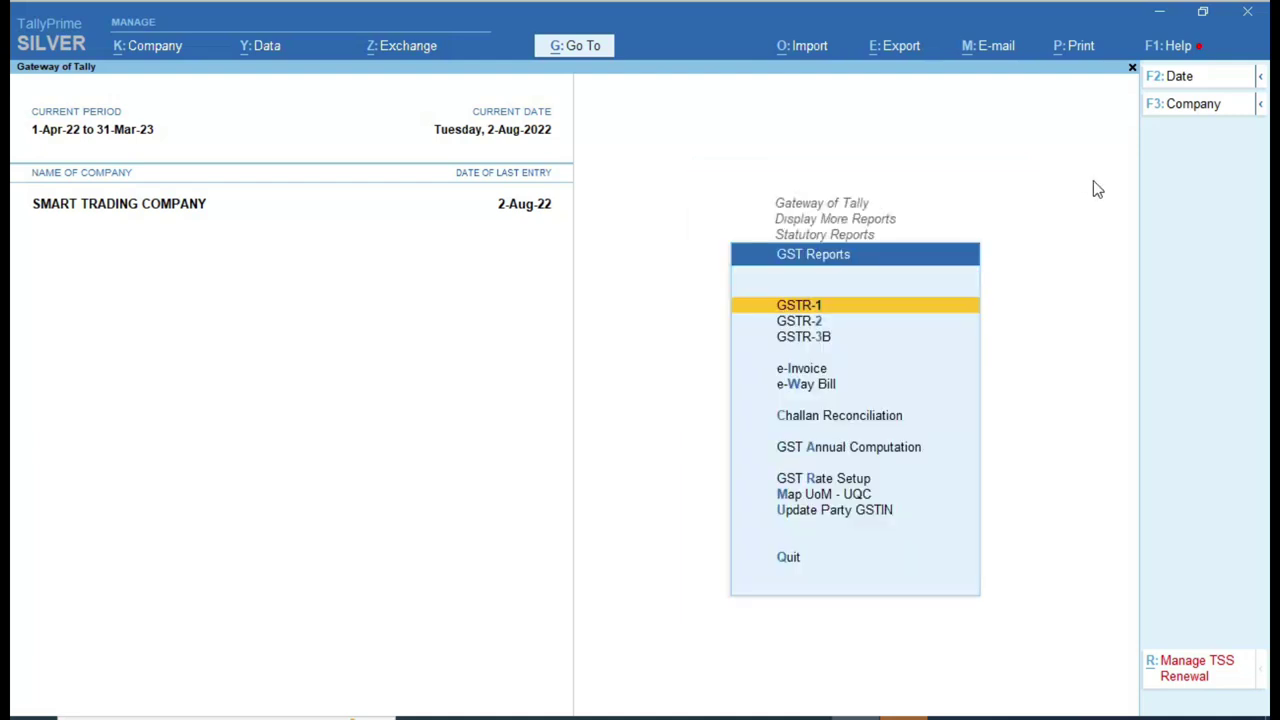
pyautogui.press('Return')
pyautogui.press('F2')
pyautogui.press('Return')
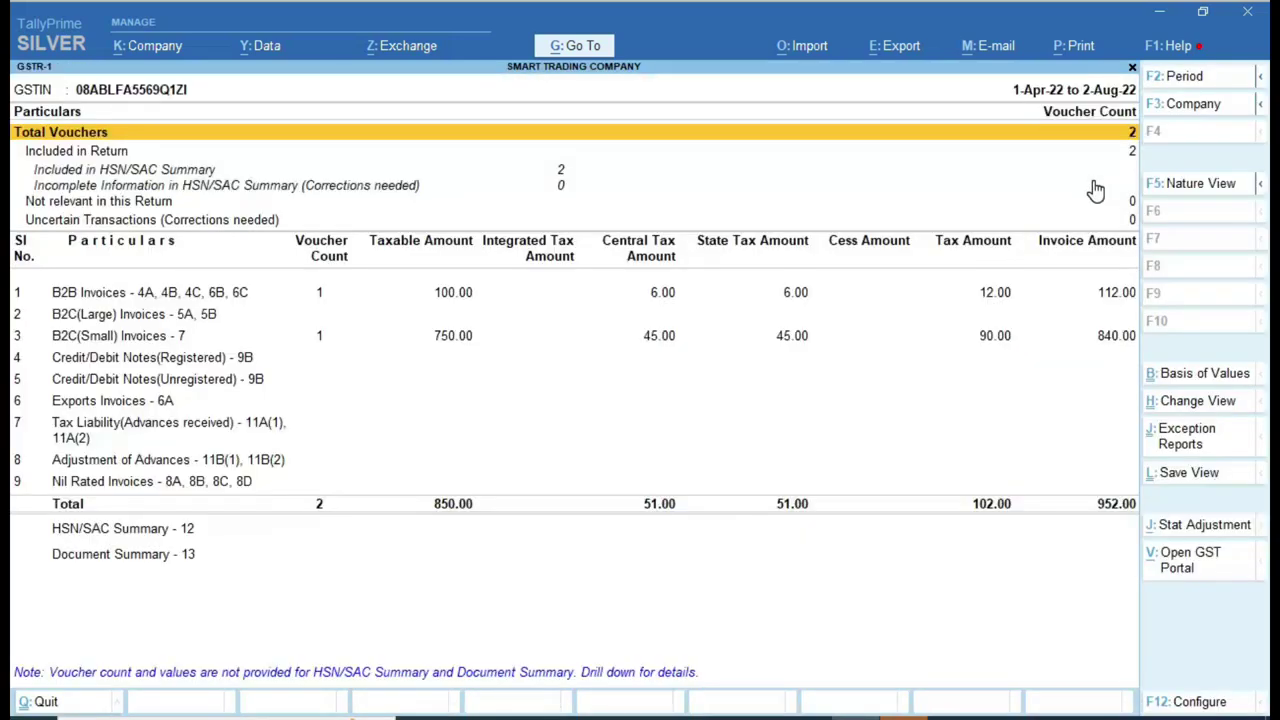
pyautogui.press('ctrl')
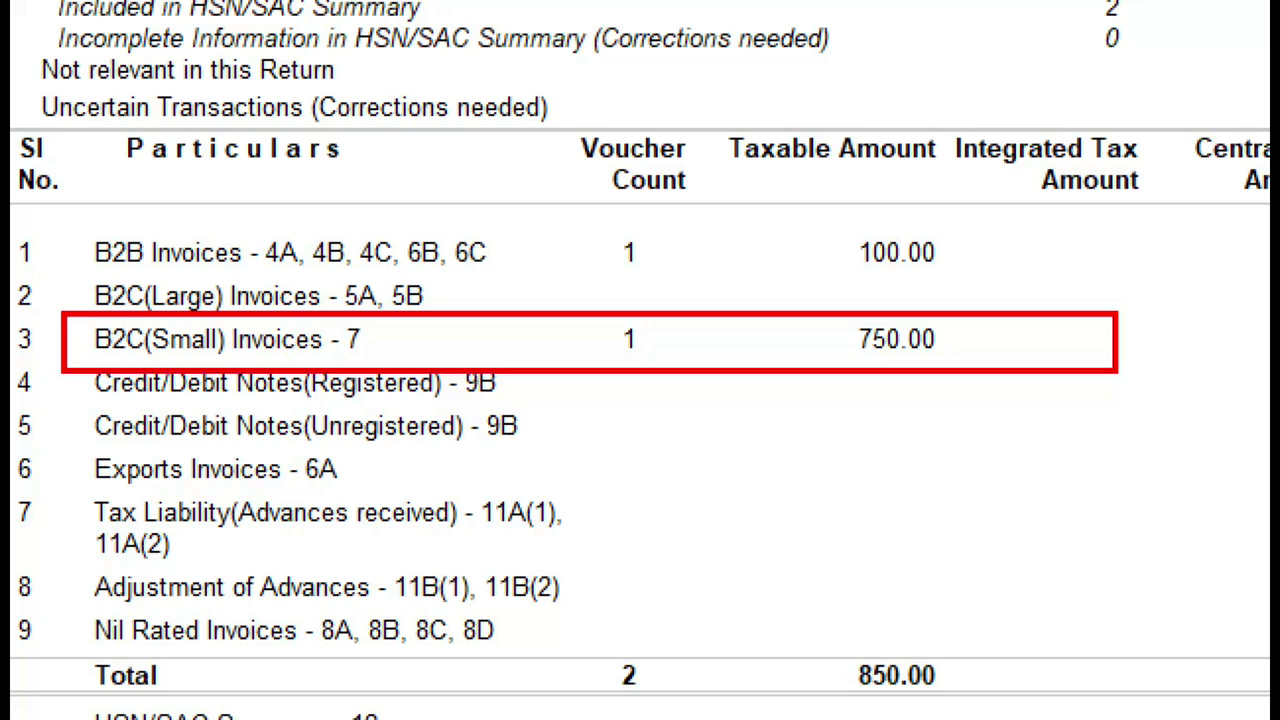
pyautogui.moveTo(671, 230); pyautogui.dragTo(808, 207)
pyautogui.moveTo(684, 338)
pyautogui.mouseDown()
pyautogui.moveTo(700, 356)
pyautogui.moveTo(788, 311)
pyautogui.mouseUp()
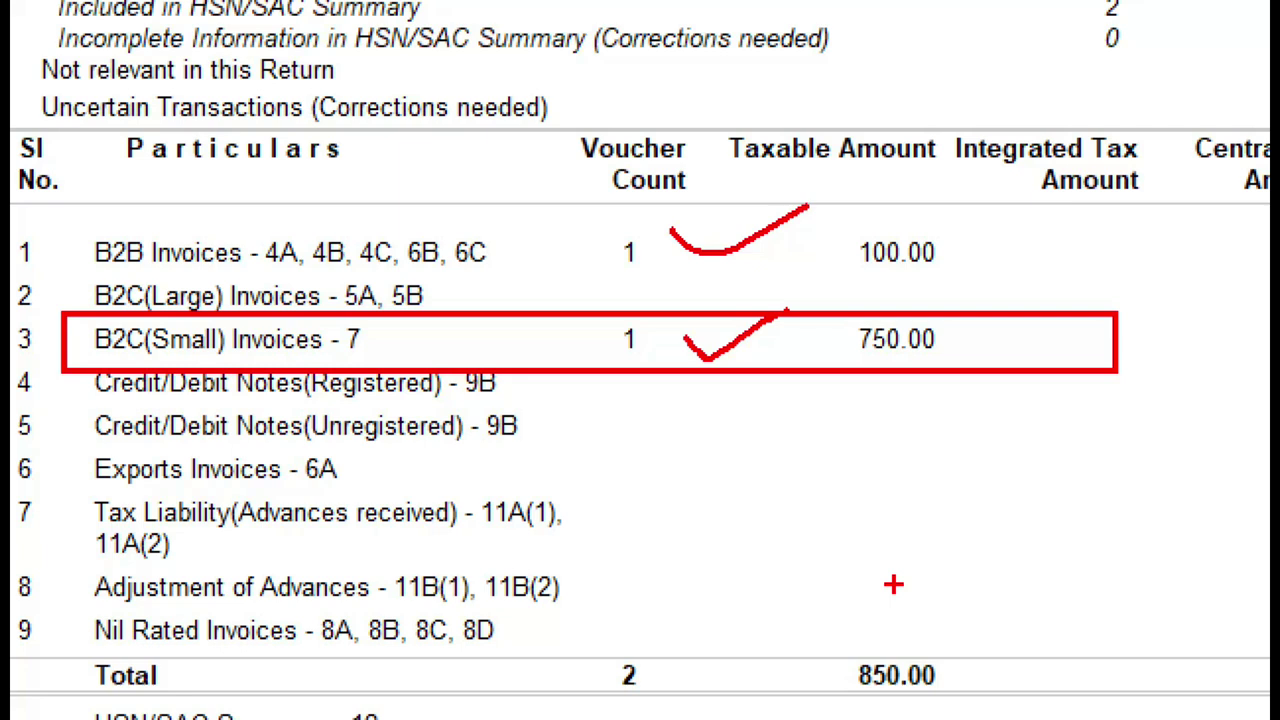
pyautogui.click(607, 202)
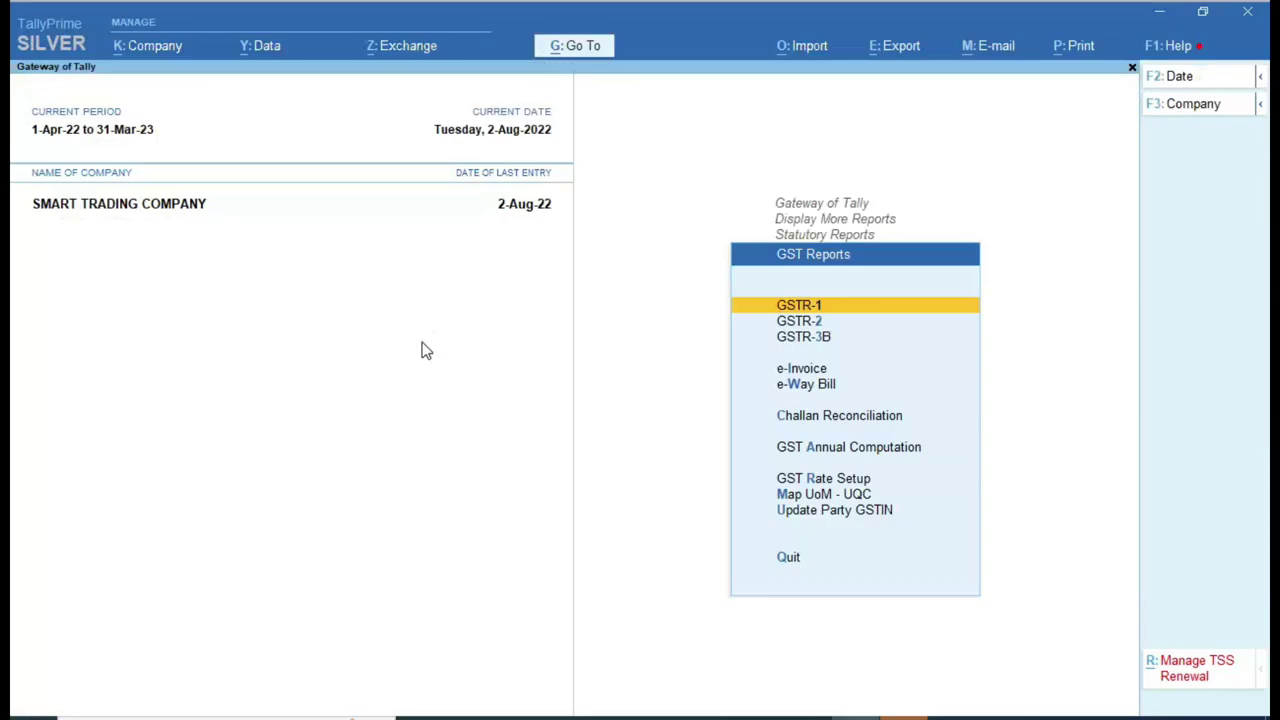
# Leave the GST reports and reopen the ledger vouchers of the Cash ledger
pyautogui.press('Escape')
pyautogui.press('Escape')
pyautogui.press('Escape')
pyautogui.press('Escape')
pyautogui.press('Escape')
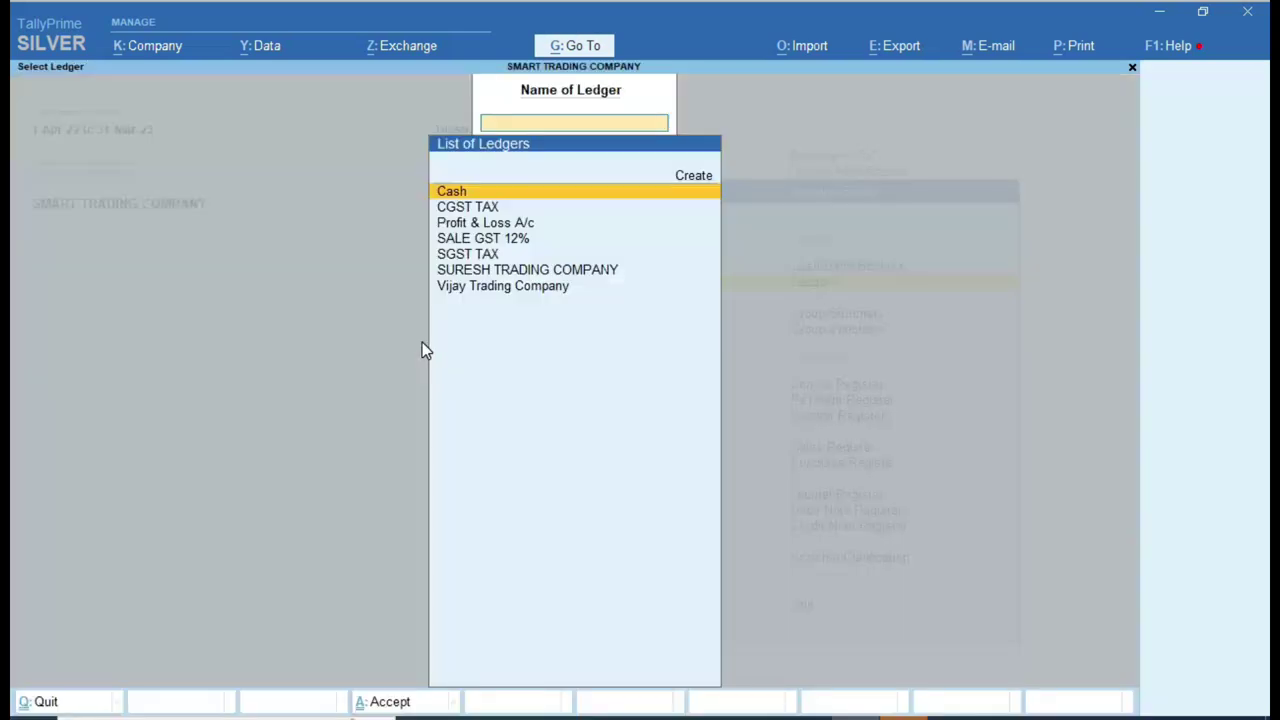
pyautogui.press('Return')
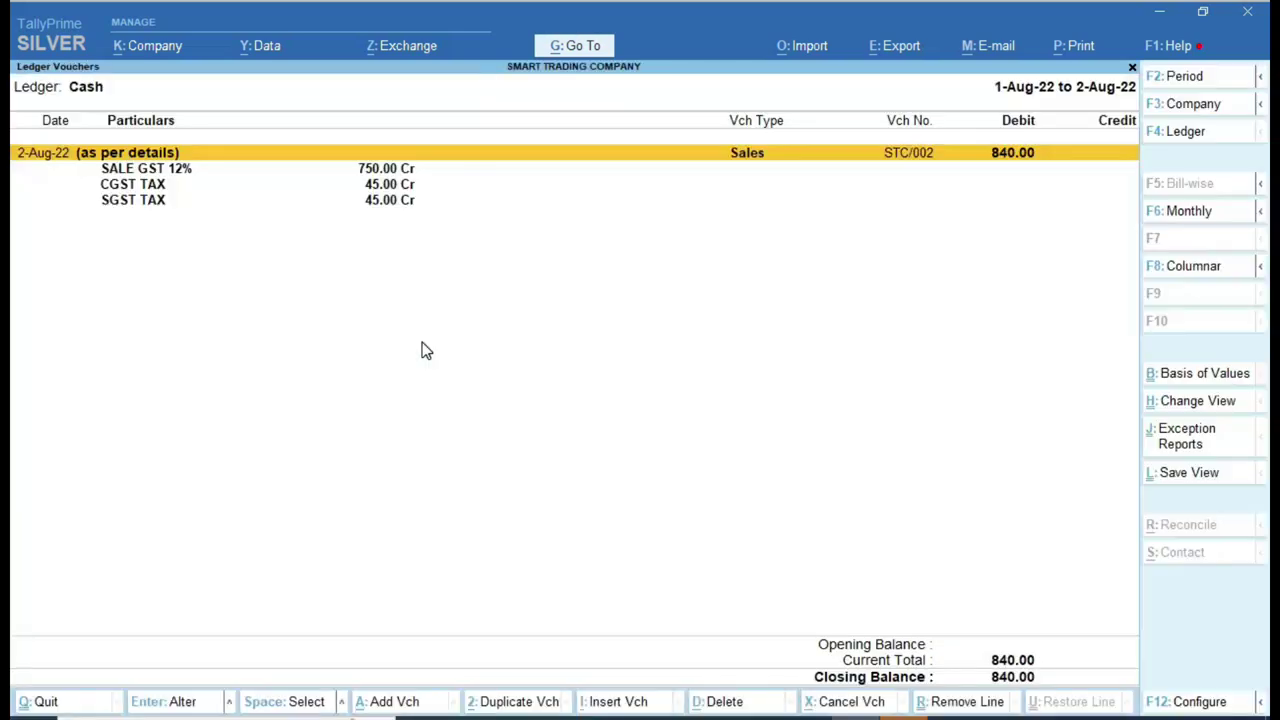
# Open sales voucher STC/002, preview its tax invoice to check the consignee and buyer sections, and return to the voucher
pyautogui.press('Return')
pyautogui.hotkey('ctrl', 'p')
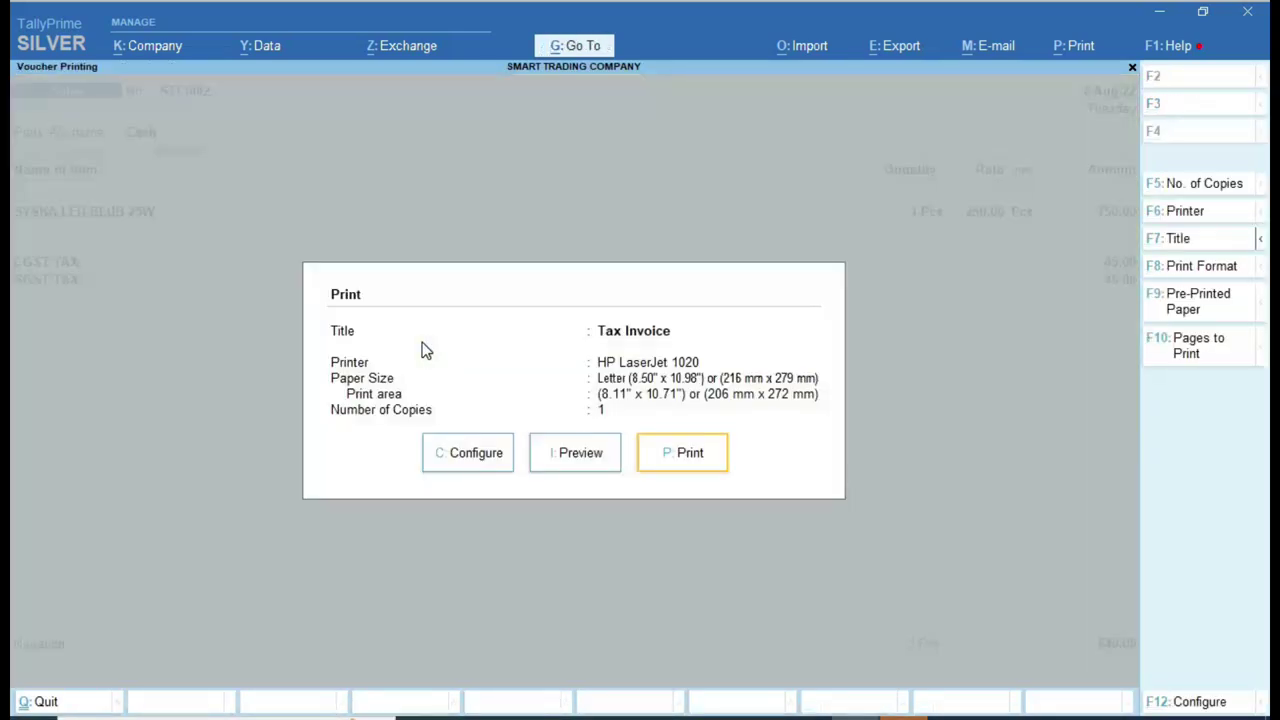
pyautogui.click(606, 462)
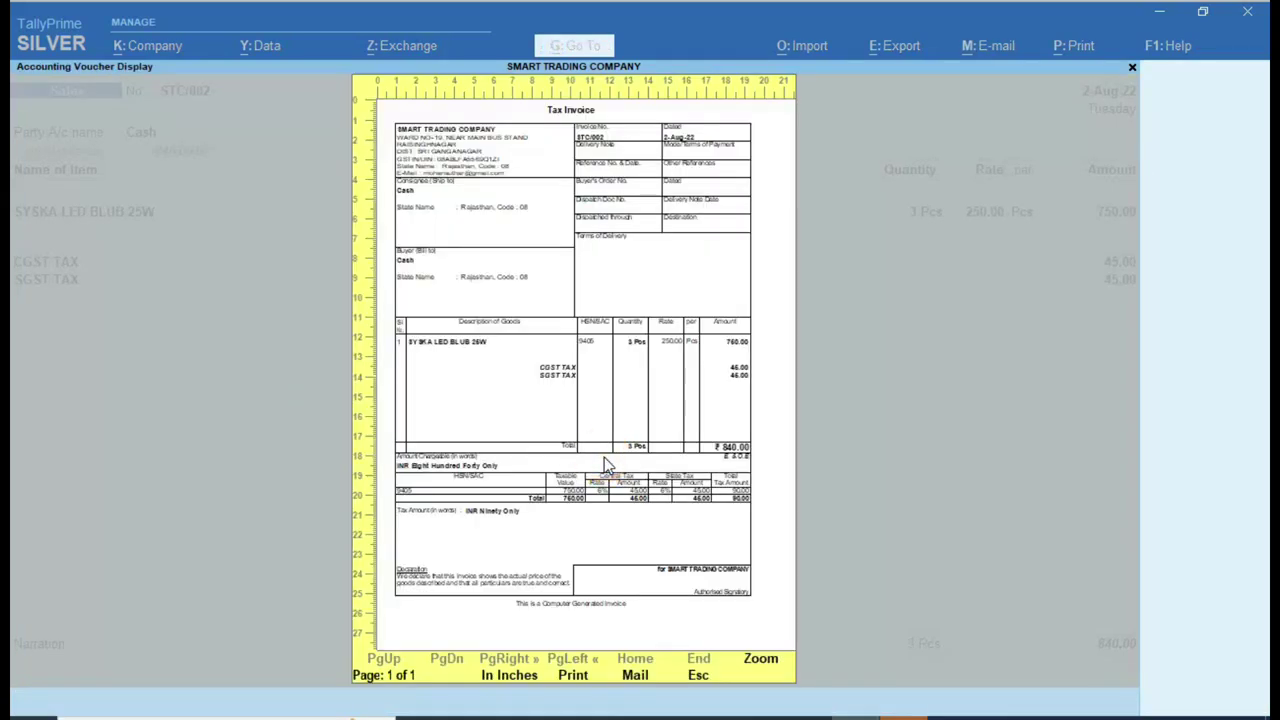
pyautogui.click(604, 457)
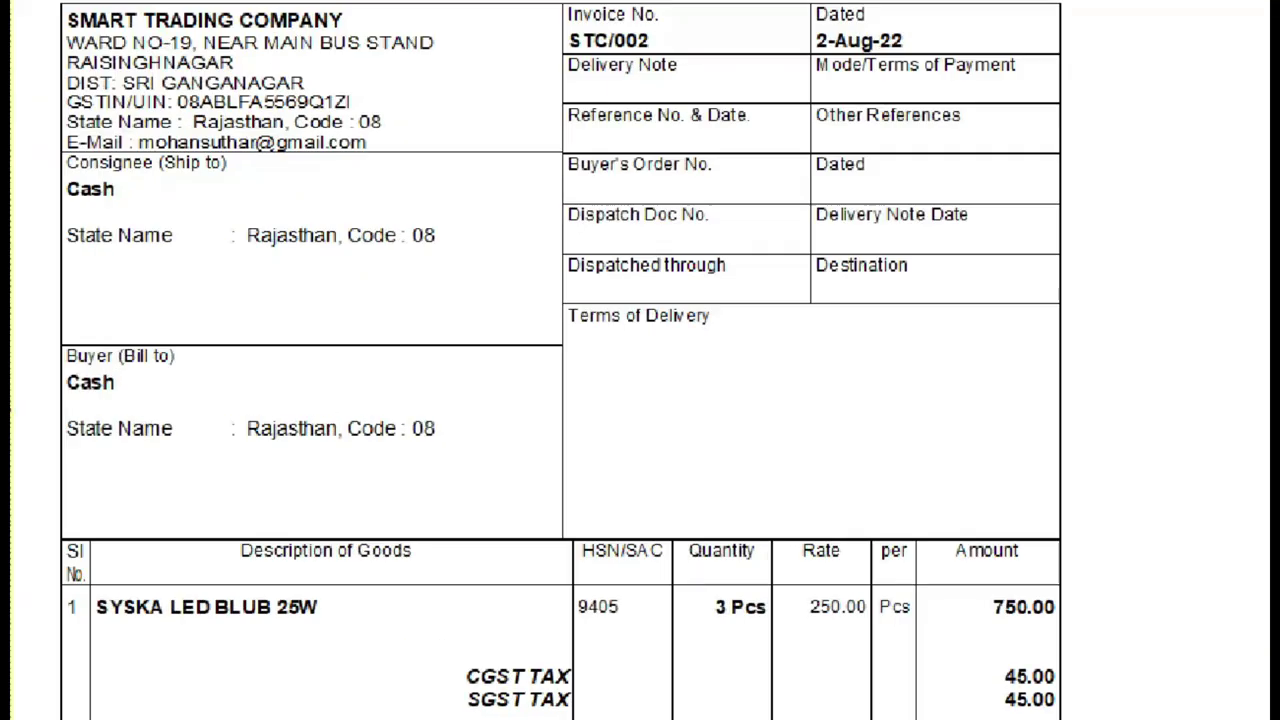
pyautogui.moveTo(96, 84)
pyautogui.mouseDown()
pyautogui.moveTo(437, 479)
pyautogui.moveTo(760, 547)
pyautogui.mouseUp()
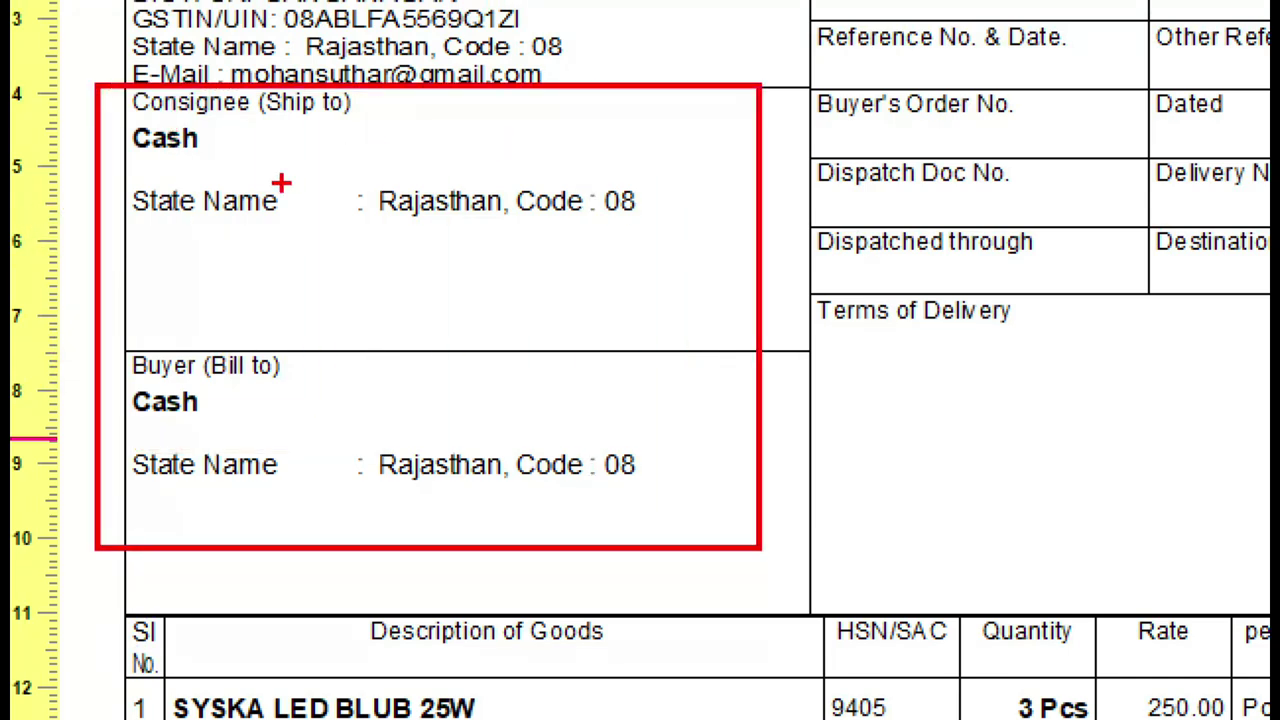
pyautogui.moveTo(91, 368)
pyautogui.mouseDown()
pyautogui.moveTo(218, 545)
pyautogui.moveTo(750, 484)
pyautogui.moveTo(184, 362)
pyautogui.moveTo(84, 390)
pyautogui.mouseUp()
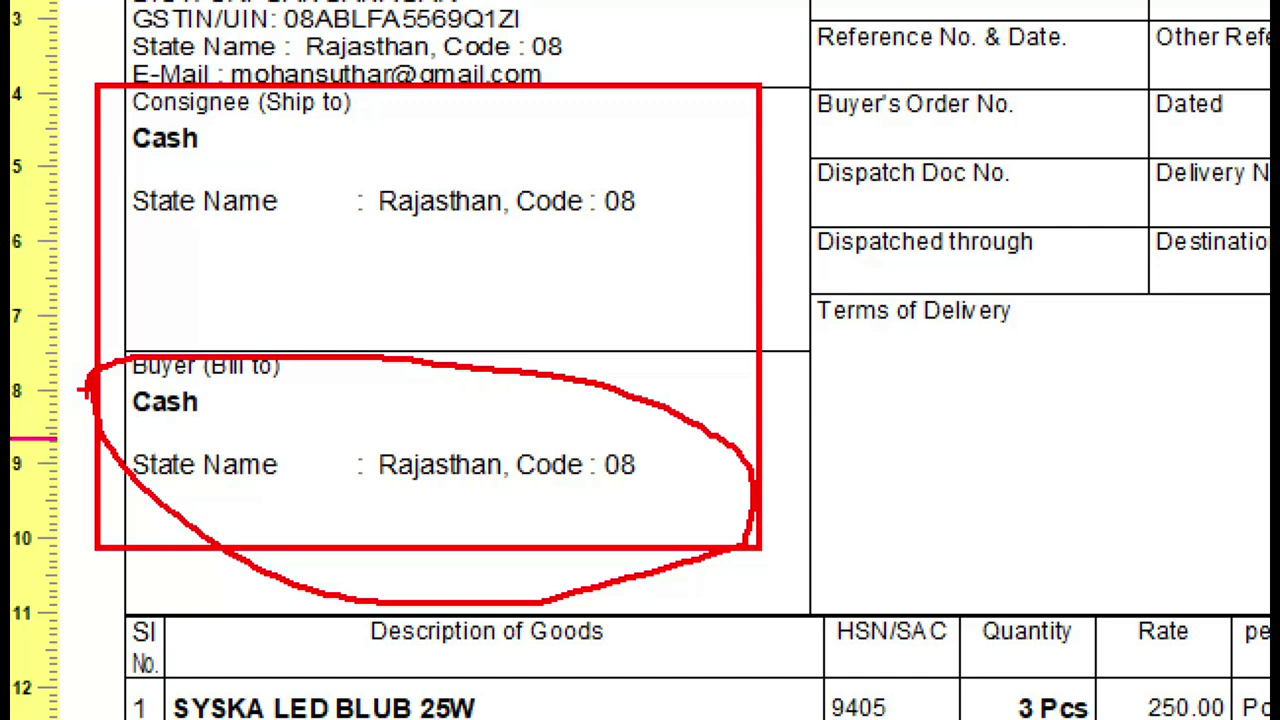
pyautogui.moveTo(246, 150); pyautogui.dragTo(350, 113)
pyautogui.moveTo(288, 456)
pyautogui.mouseDown()
pyautogui.moveTo(302, 484)
pyautogui.moveTo(420, 338)
pyautogui.mouseUp()
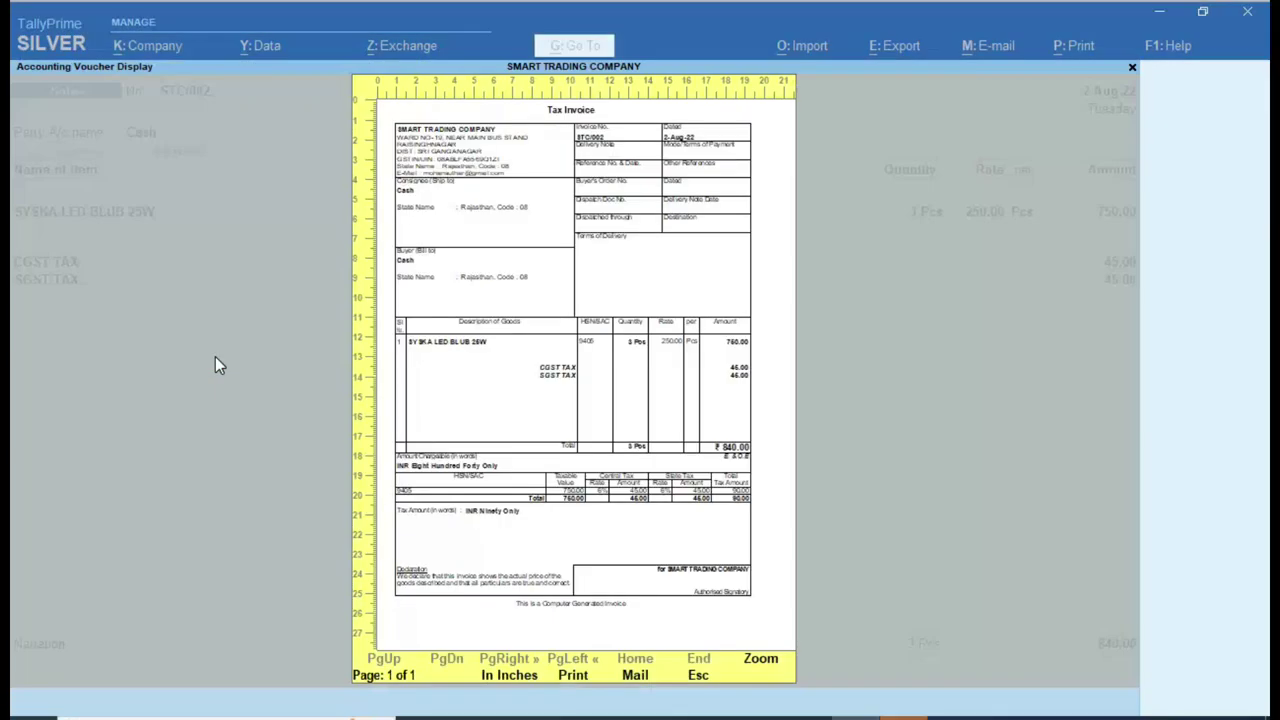
pyautogui.press('Escape')
pyautogui.press('Escape')
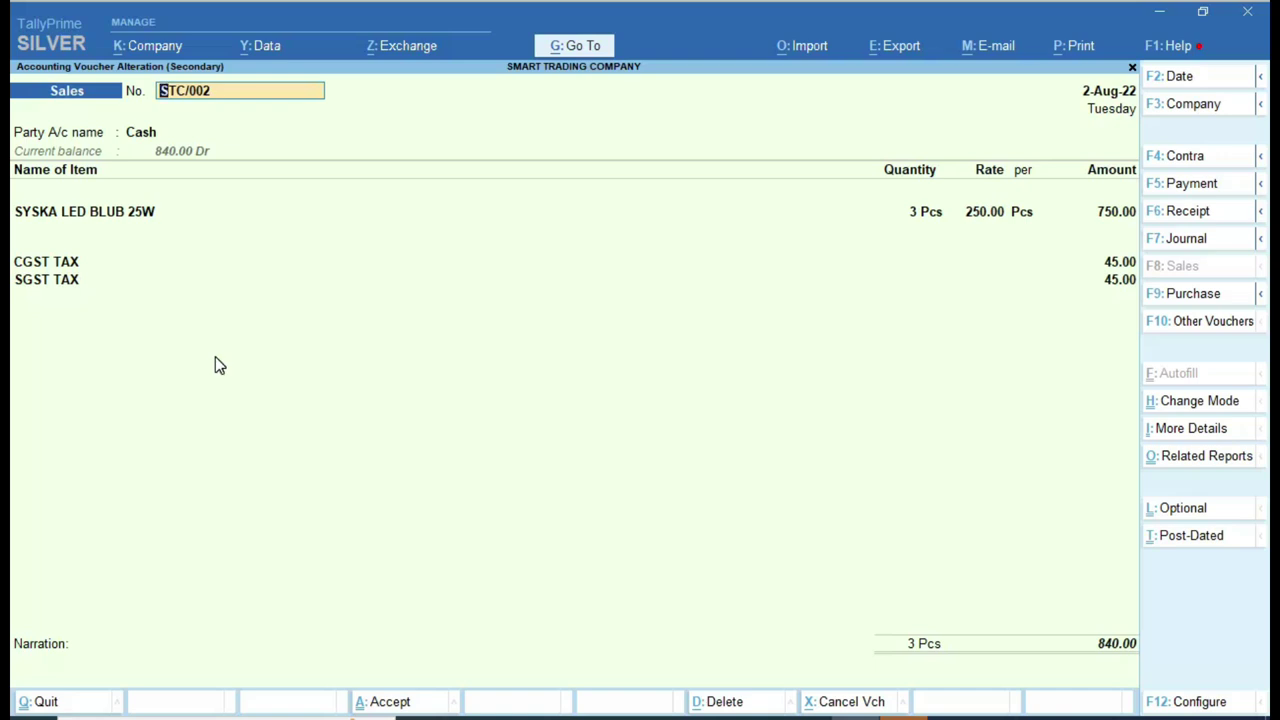
# Set Provide Buyer details to Yes in the sales voucher configuration and save it
pyautogui.press('F12')
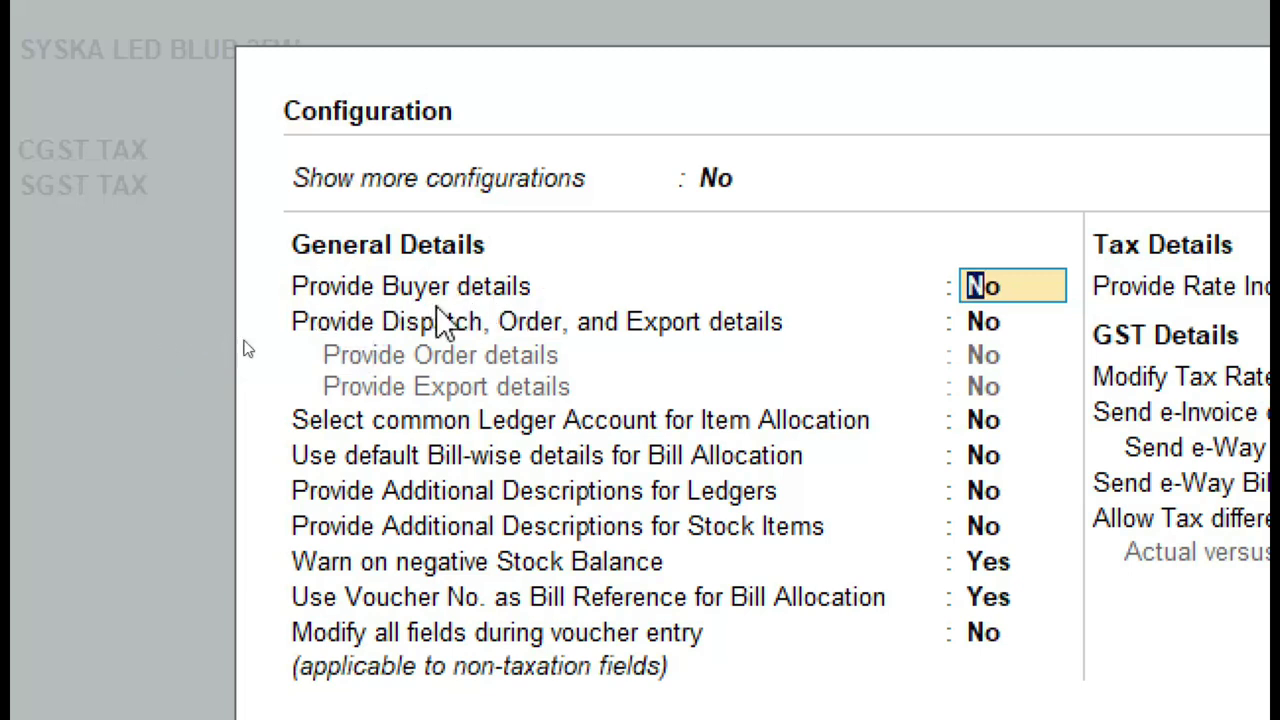
pyautogui.write('Y')
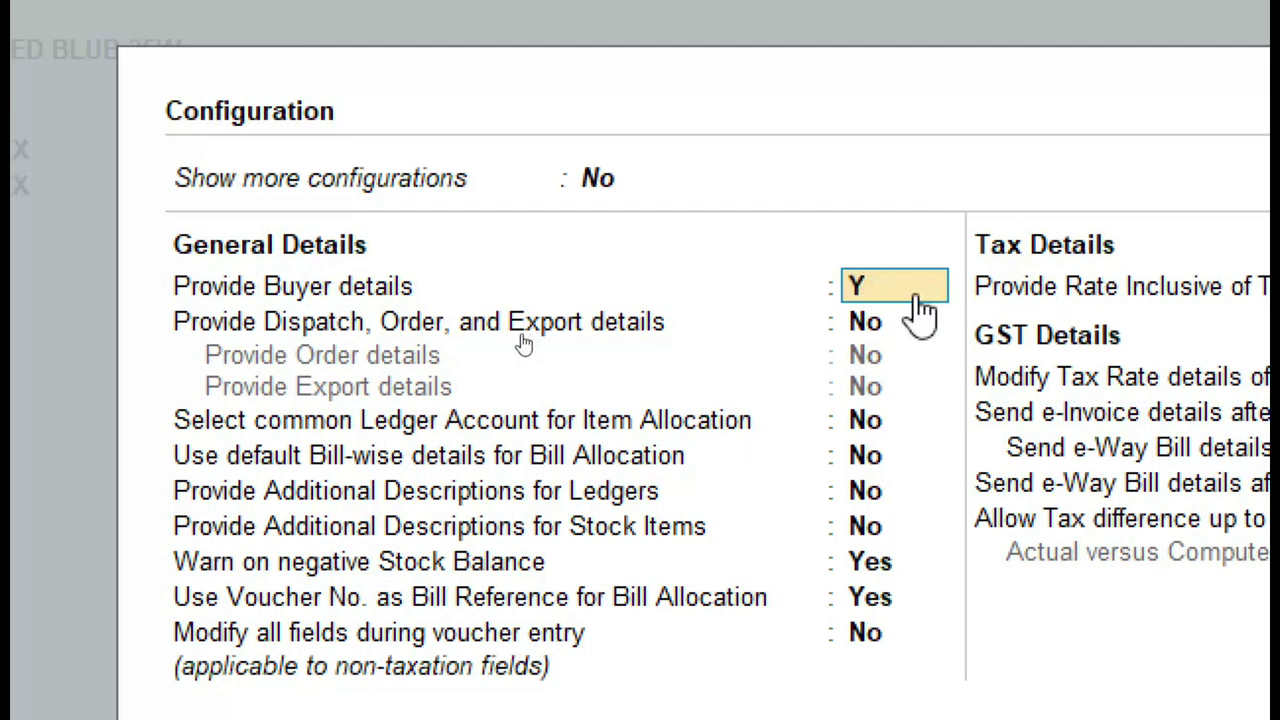
pyautogui.press('Return')
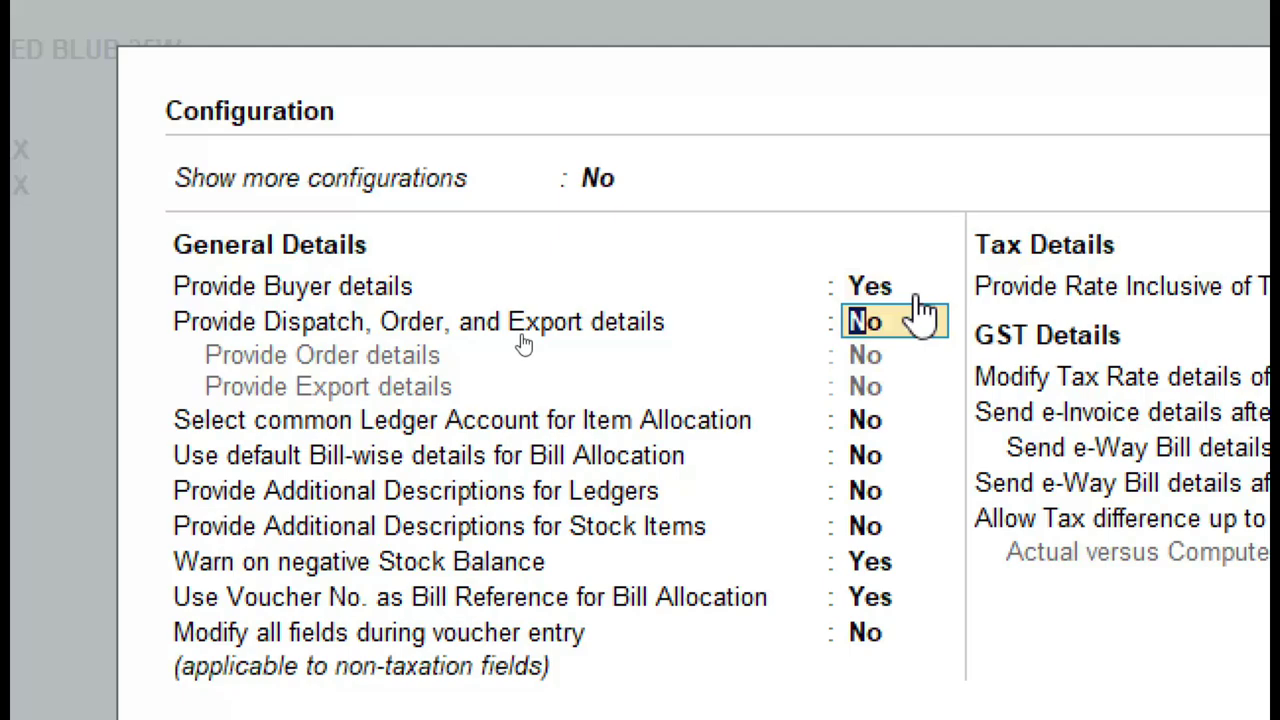
pyautogui.hotkey('ctrl', 'a')
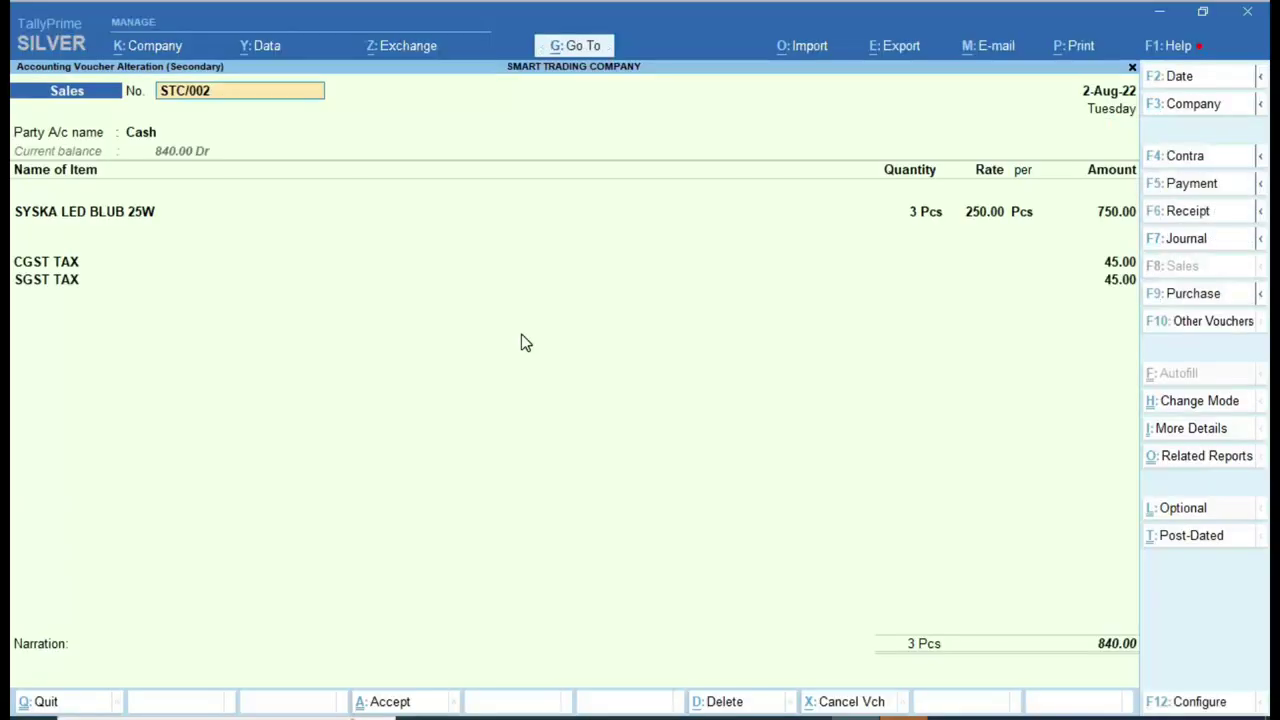
# Keep Cash as the party account and choose SURESH TRADING COMPANY as the Buyer (Bill to) in the party details
pyautogui.press('Return')
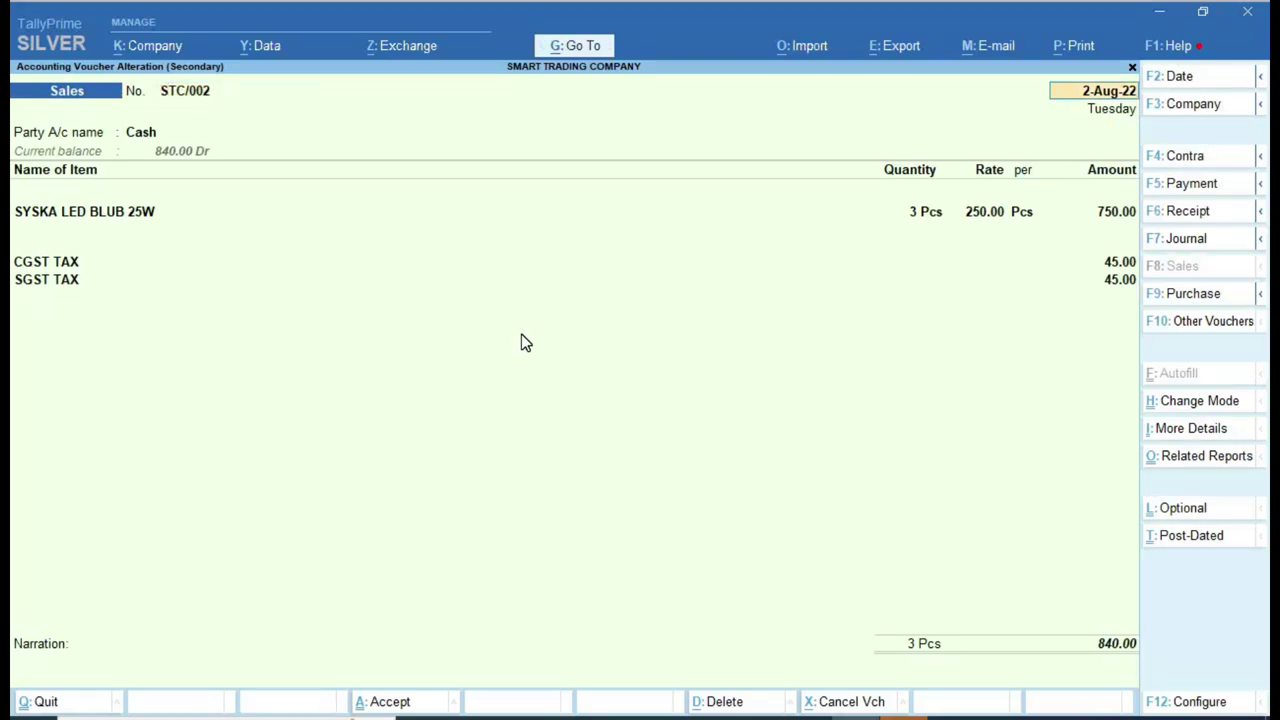
pyautogui.press('Return')
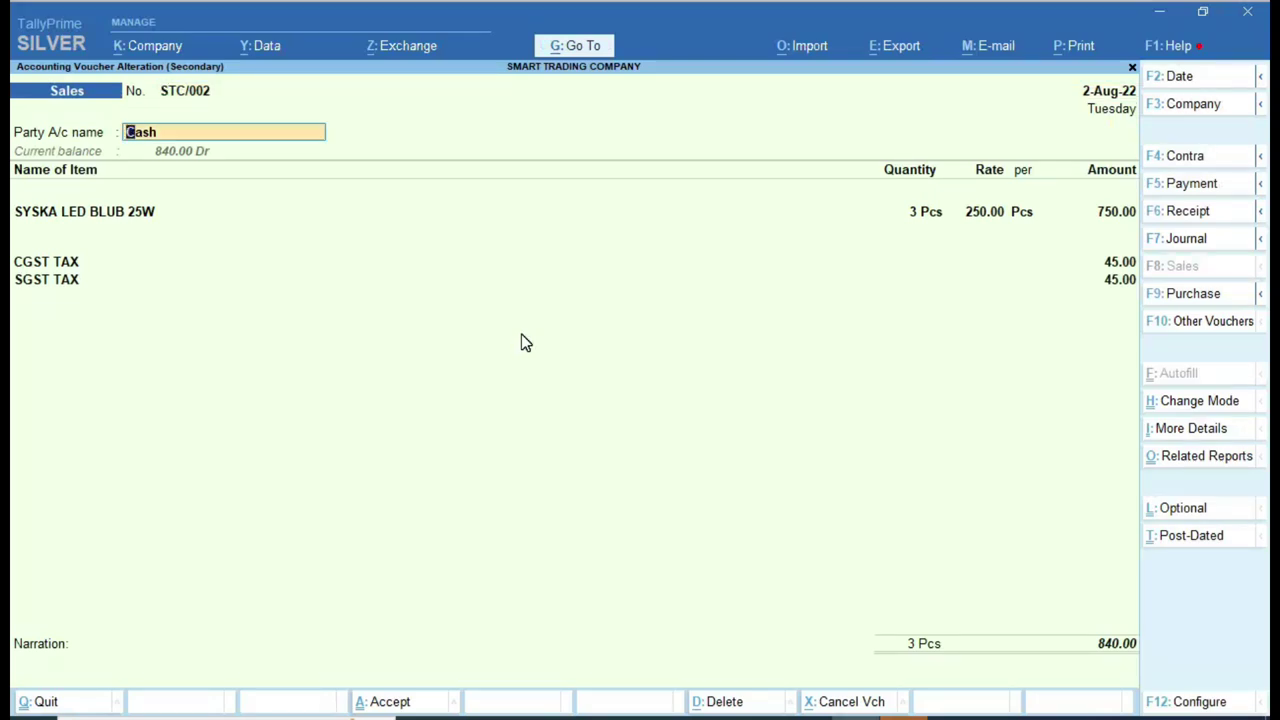
pyautogui.press('Return')
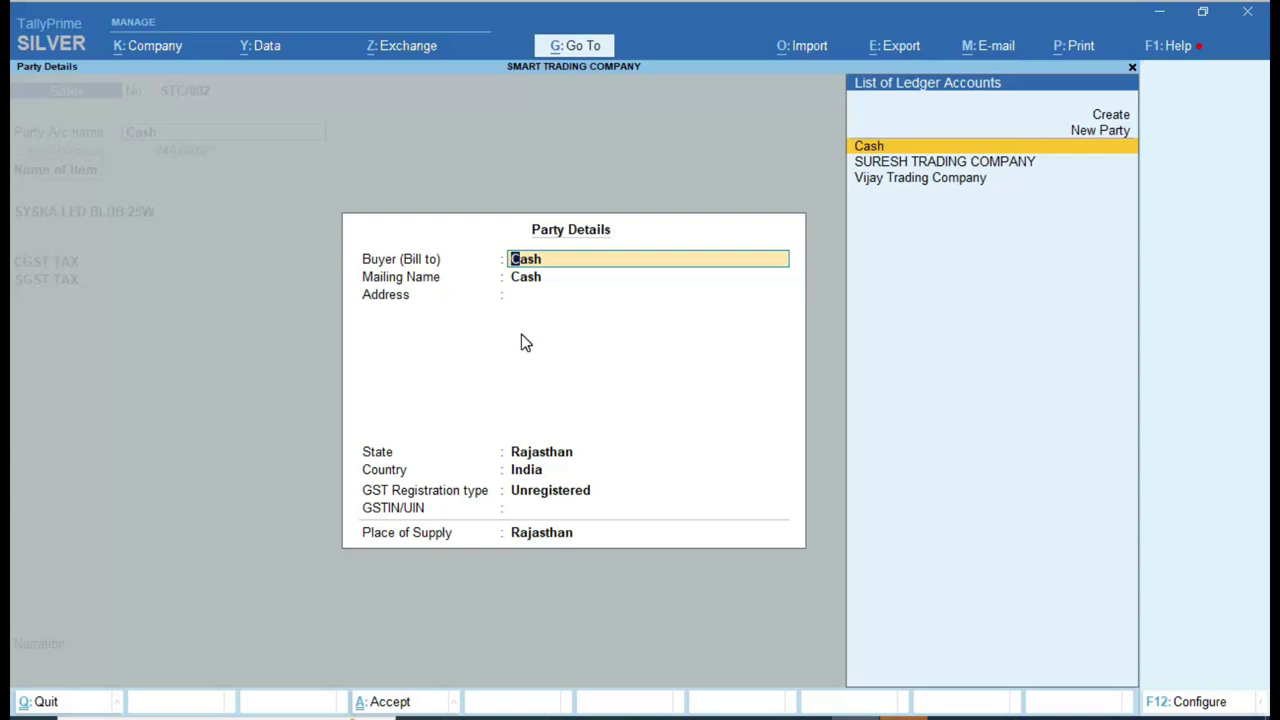
pyautogui.press('Down')
pyautogui.press('ctrl')
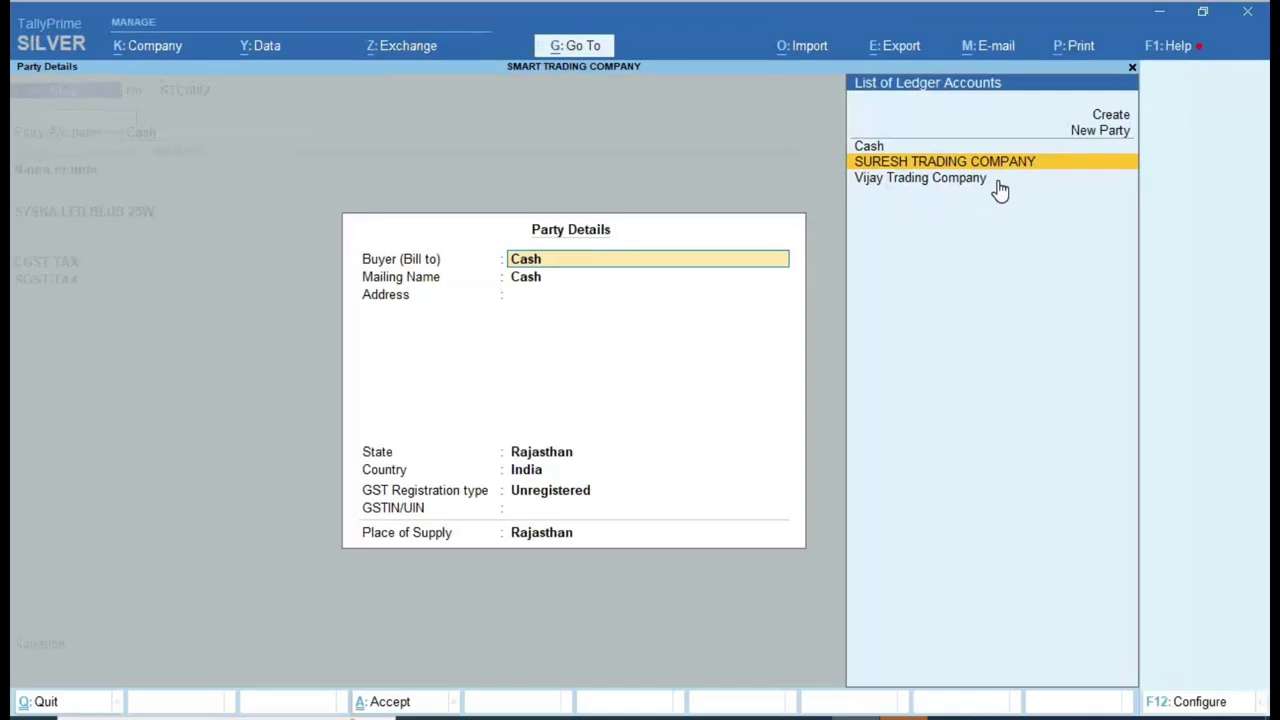
pyautogui.press('Return')
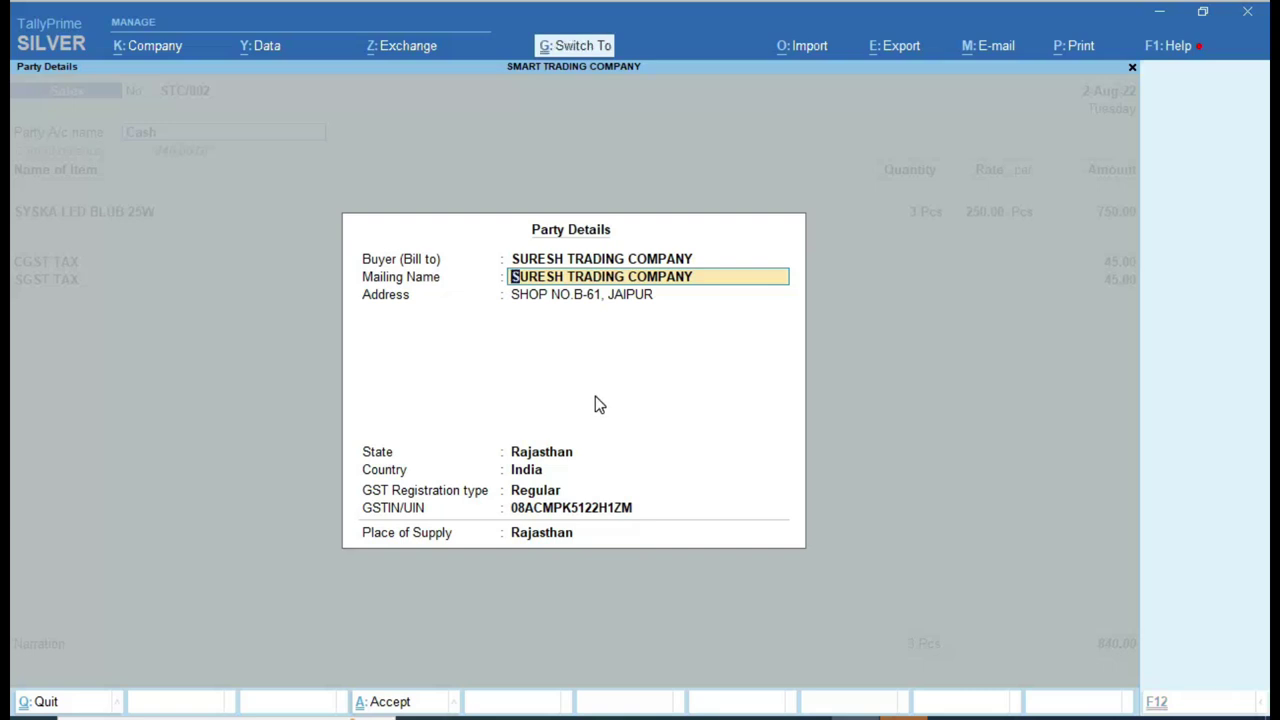
pyautogui.hotkey('ctrl', 'a')
# Save voucher STC/002 without generating an e-Invoice and close the Cash ledger vouchers
pyautogui.press('ctrl')
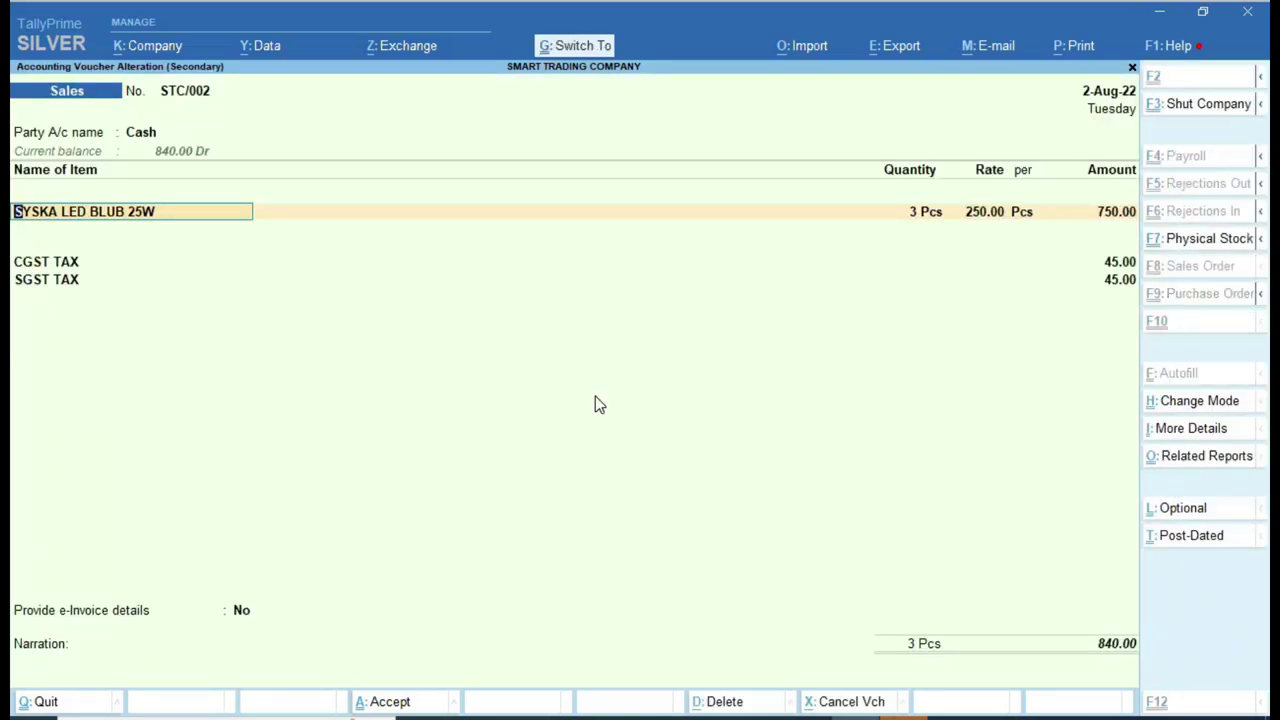
pyautogui.hotkey('ctrl', 'a')
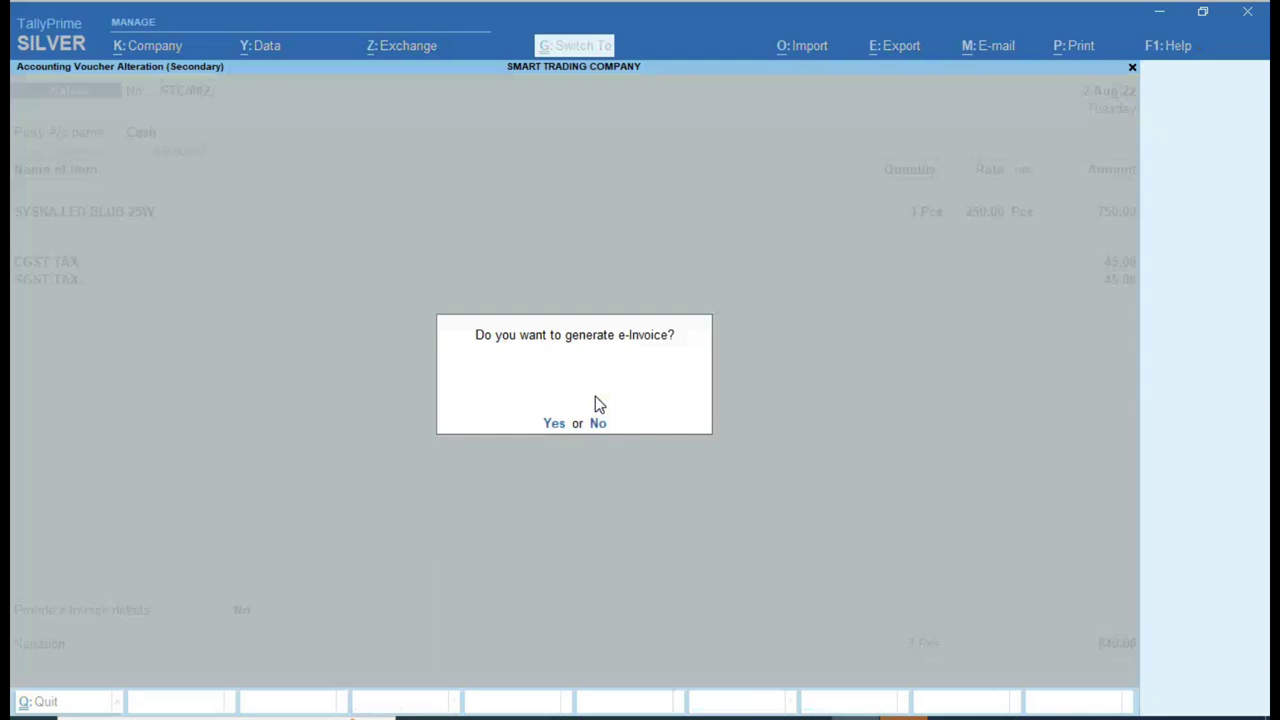
pyautogui.press('n')
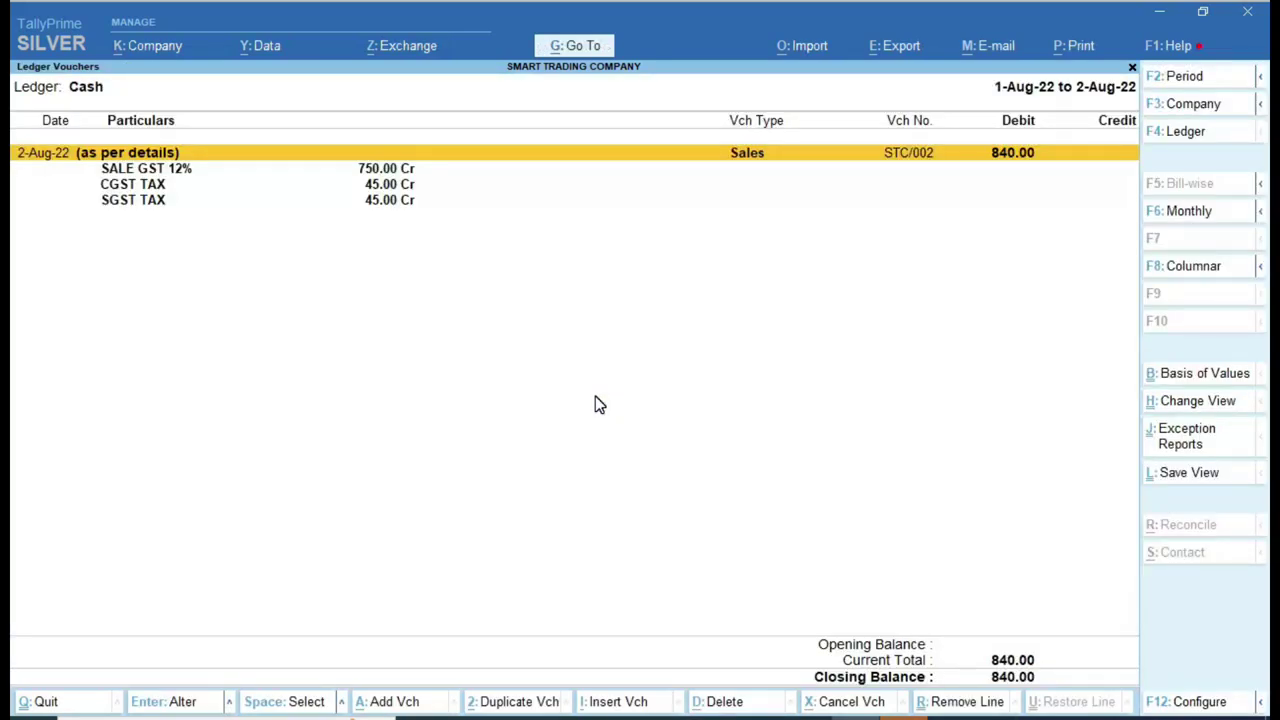
pyautogui.press('Escape')
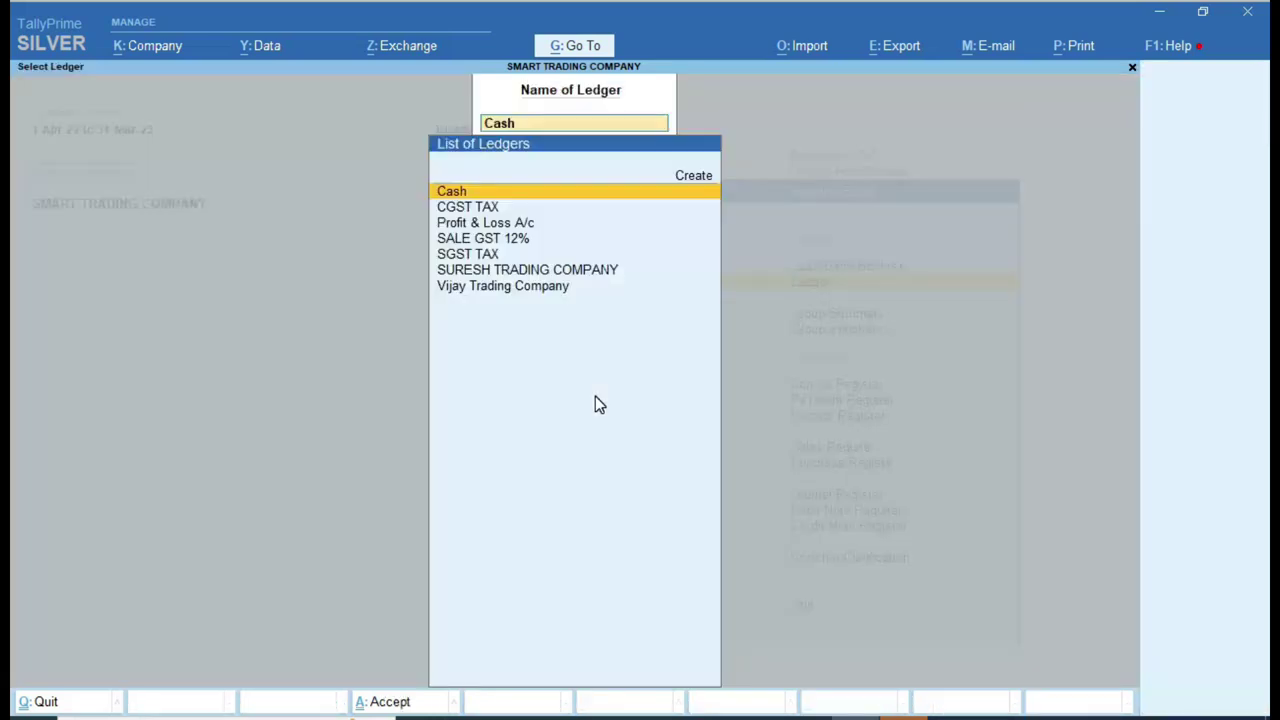
# Open the SURESH TRADING COMPANY ledger to check its sales vouchers, and return to the list of ledgers
pyautogui.press('Down')
pyautogui.press('Down')
pyautogui.press('Down')
pyautogui.press('Down')
pyautogui.press('Down')
pyautogui.press('Return')
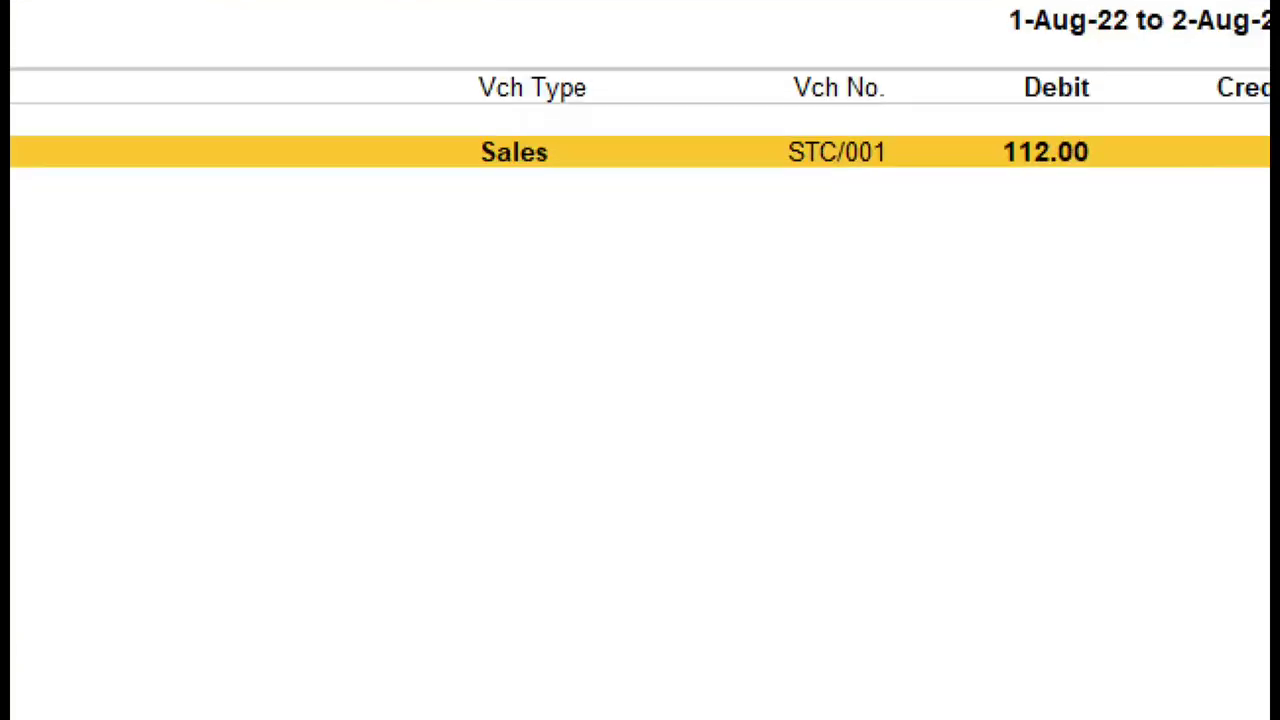
pyautogui.press('Escape')
# Open the Cash ledger to examine the details of its sales voucher, and return to the list of ledgers
pyautogui.press('Up')
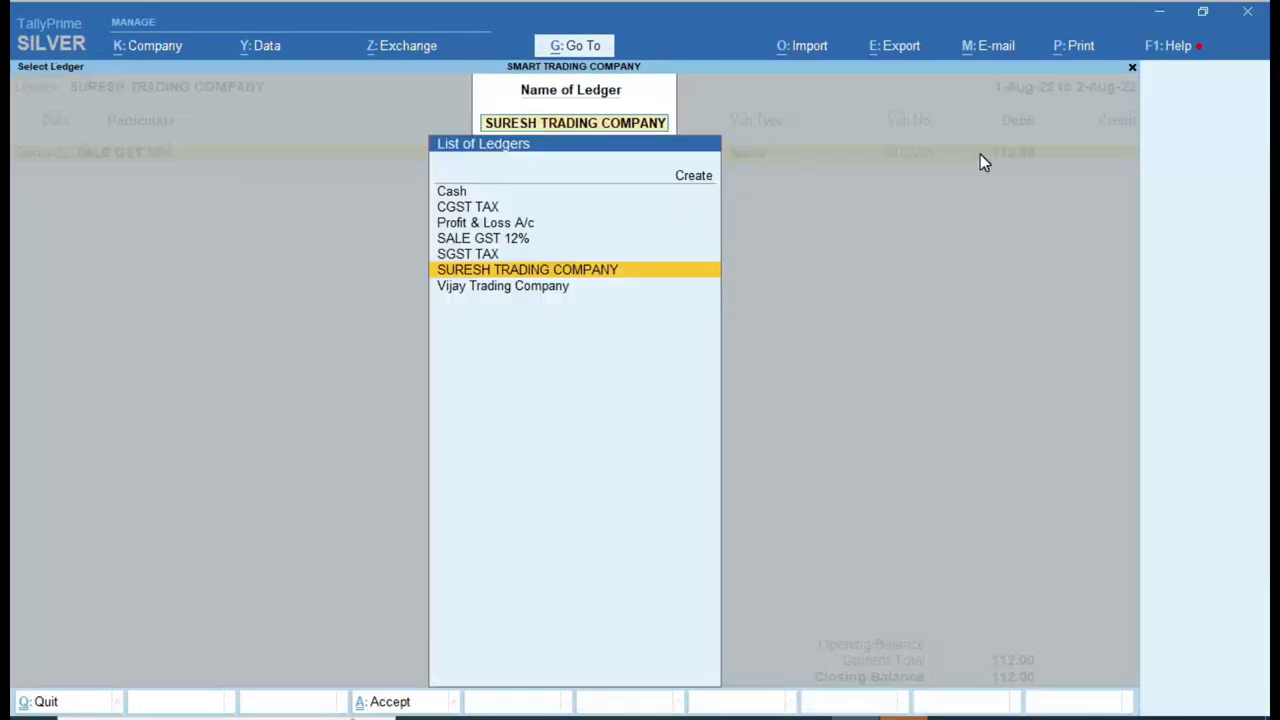
pyautogui.press('Up')
pyautogui.press('Up')
pyautogui.press('Up')
pyautogui.press('Up')
pyautogui.press('Return')
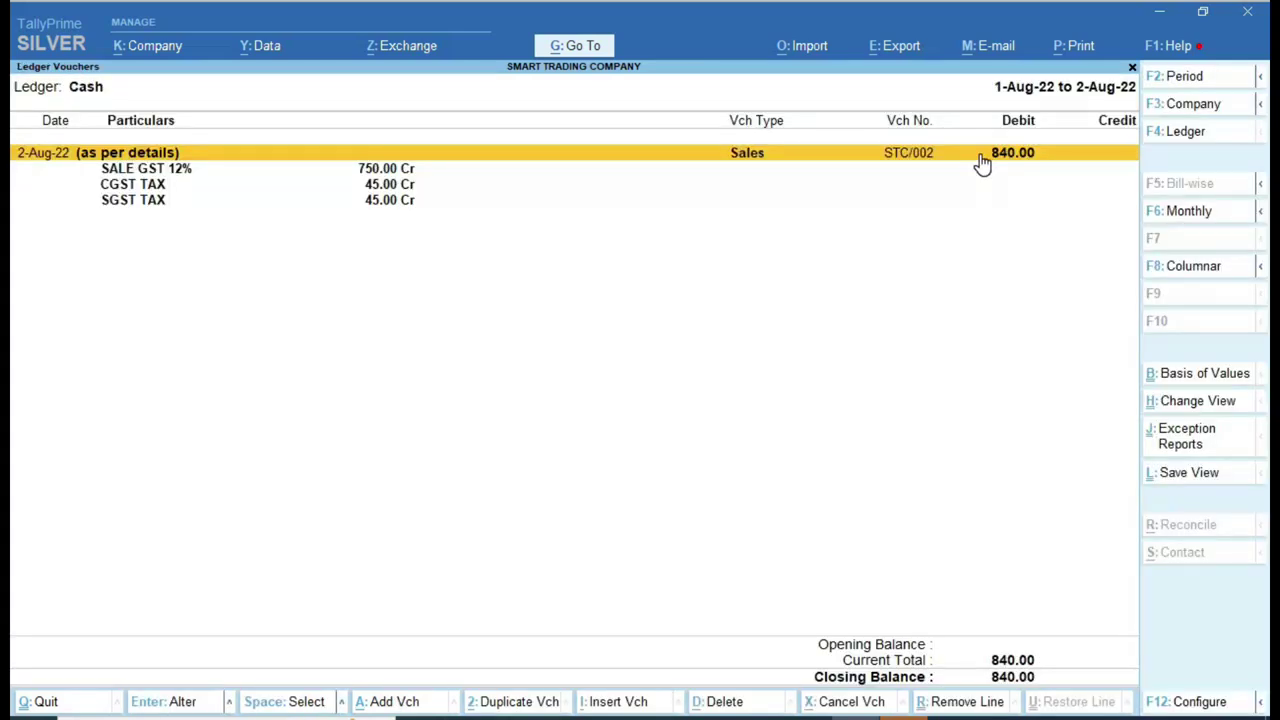
pyautogui.press('ctrl')
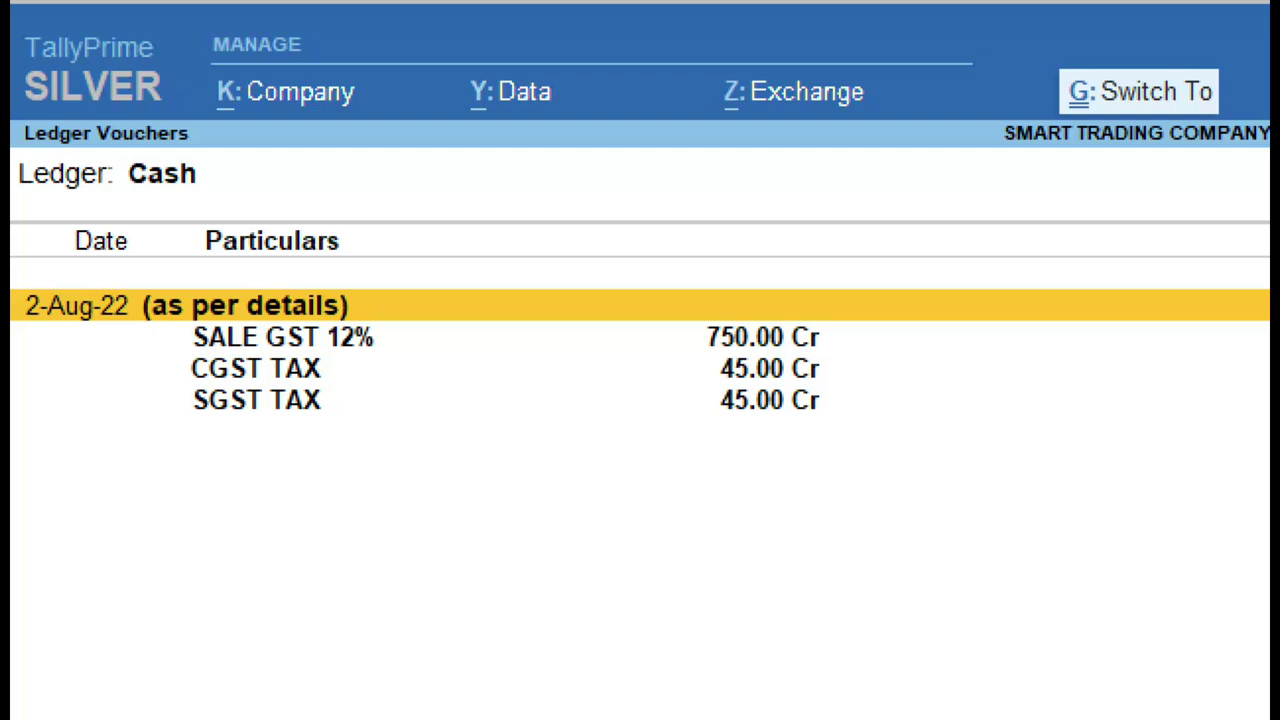
pyautogui.press('Escape')
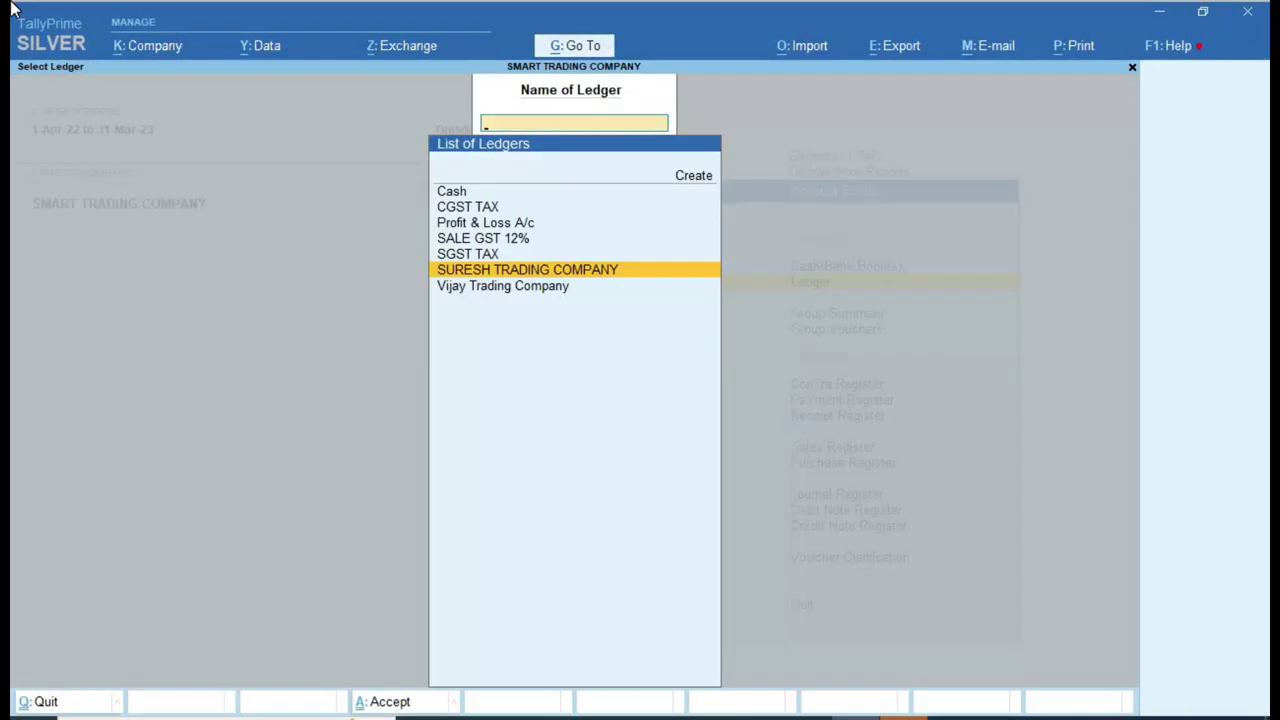
# Leave the ledger reports and open the GSTR-1 report from the statutory GST reports
pyautogui.press('Escape')
pyautogui.press('Escape')
pyautogui.press('Escape')
pyautogui.press('Escape')
pyautogui.press('Escape')
pyautogui.press('d')
pyautogui.press('u')
pyautogui.press('Return')
pyautogui.press('Return')
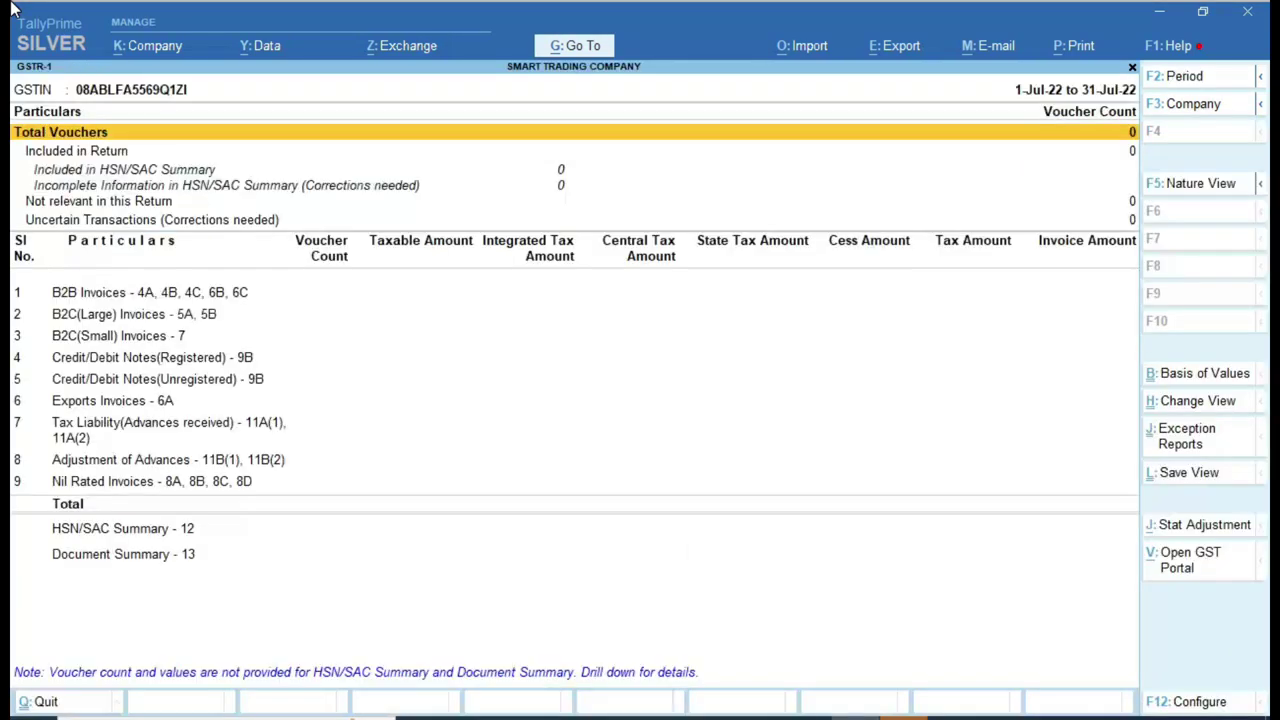
# Set the GSTR-1 report period from 1-4-22 to 2-8-22
pyautogui.press('F2')
pyautogui.write('1-4-22')
pyautogui.press('Return')
pyautogui.write('2-8-22')
pyautogui.press('Return')
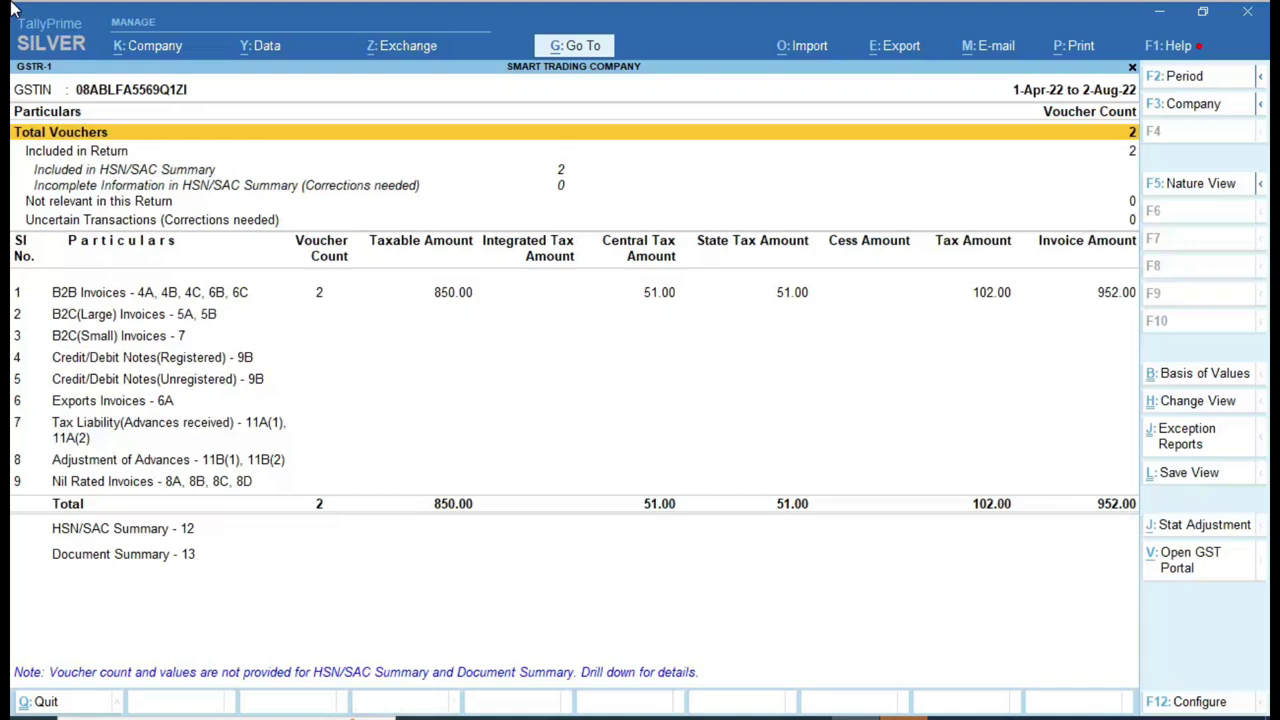
# Drill down from B2B Invoices to the SURESH TRADING COMPANY voucher register, check its invoices, and return to Display More Reports
pyautogui.press('ctrl')
pyautogui.press('Down')
pyautogui.press('Down')
pyautogui.press('Down')
pyautogui.press('Down')
pyautogui.press('Down')
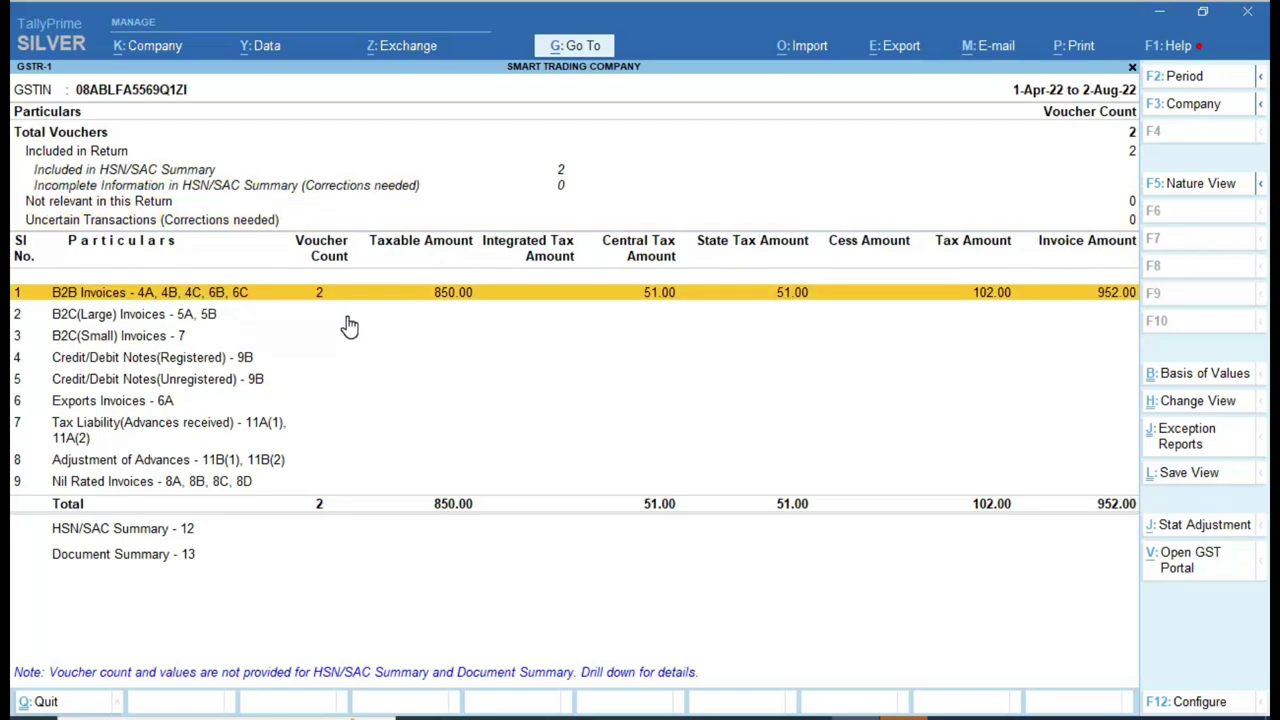
pyautogui.press('Return')
pyautogui.press('Return')
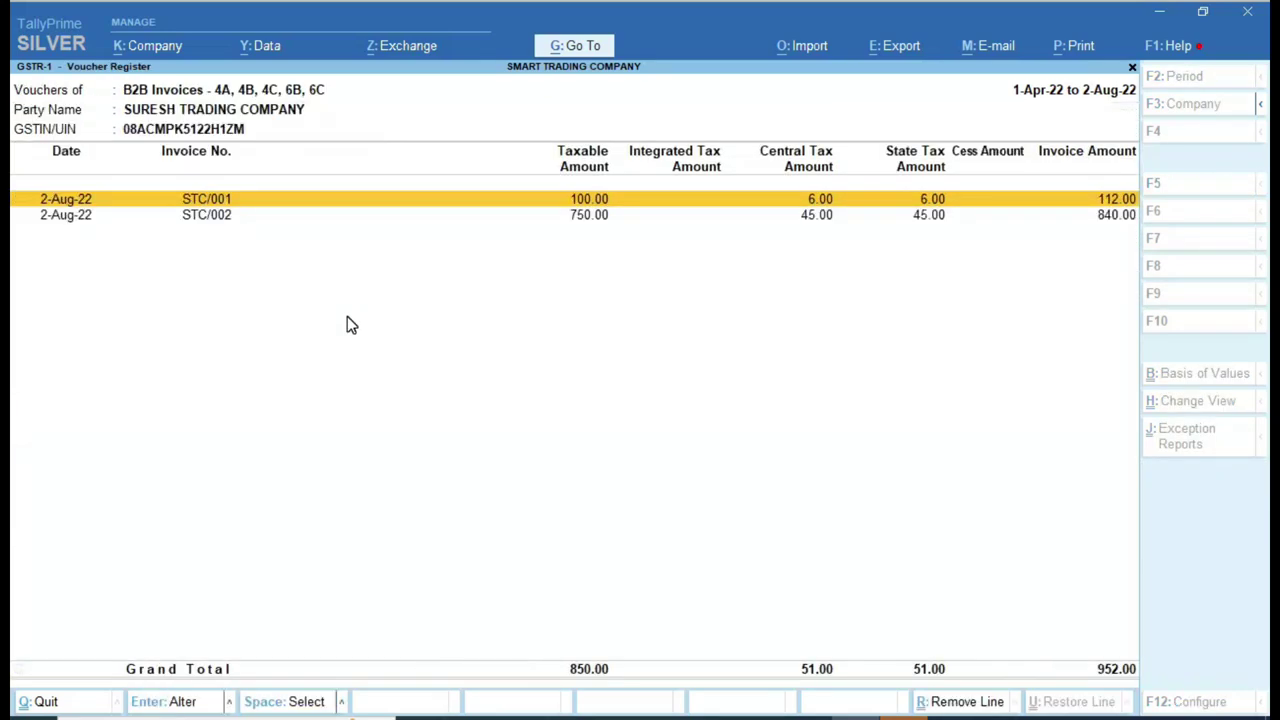
pyautogui.press('ctrl')
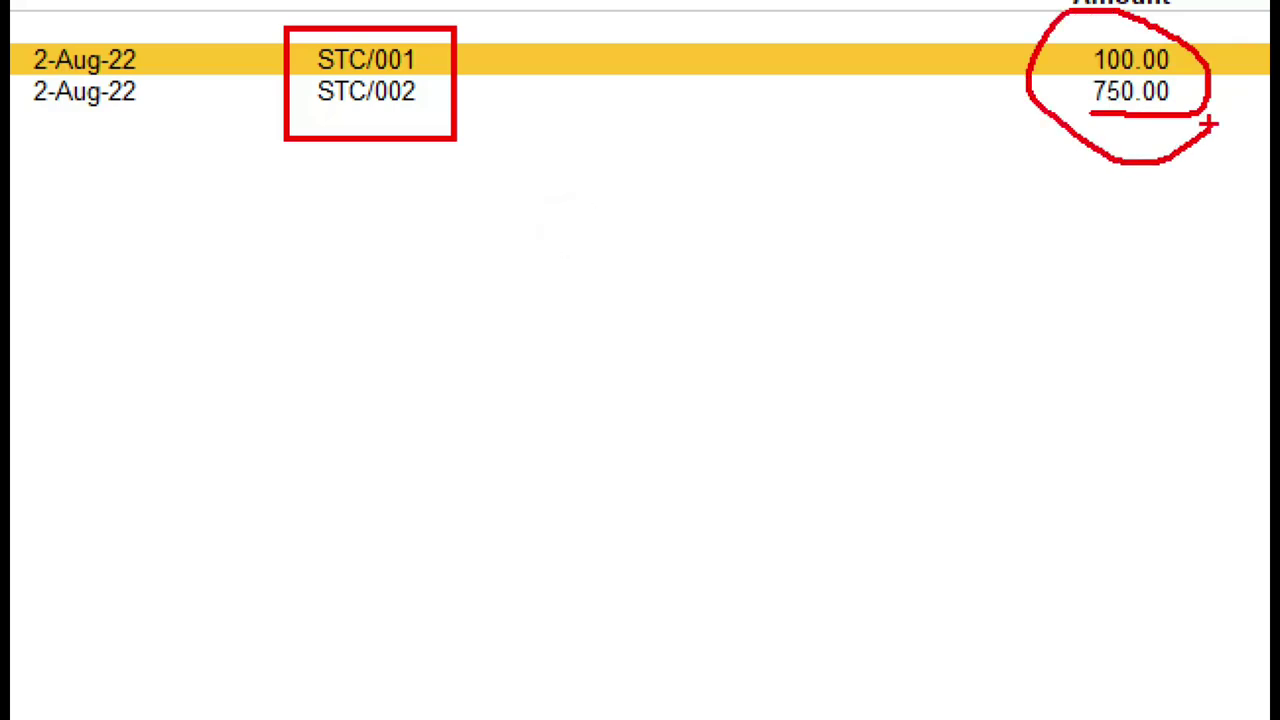
pyautogui.press('Escape')
pyautogui.press('Escape')
pyautogui.press('Escape')
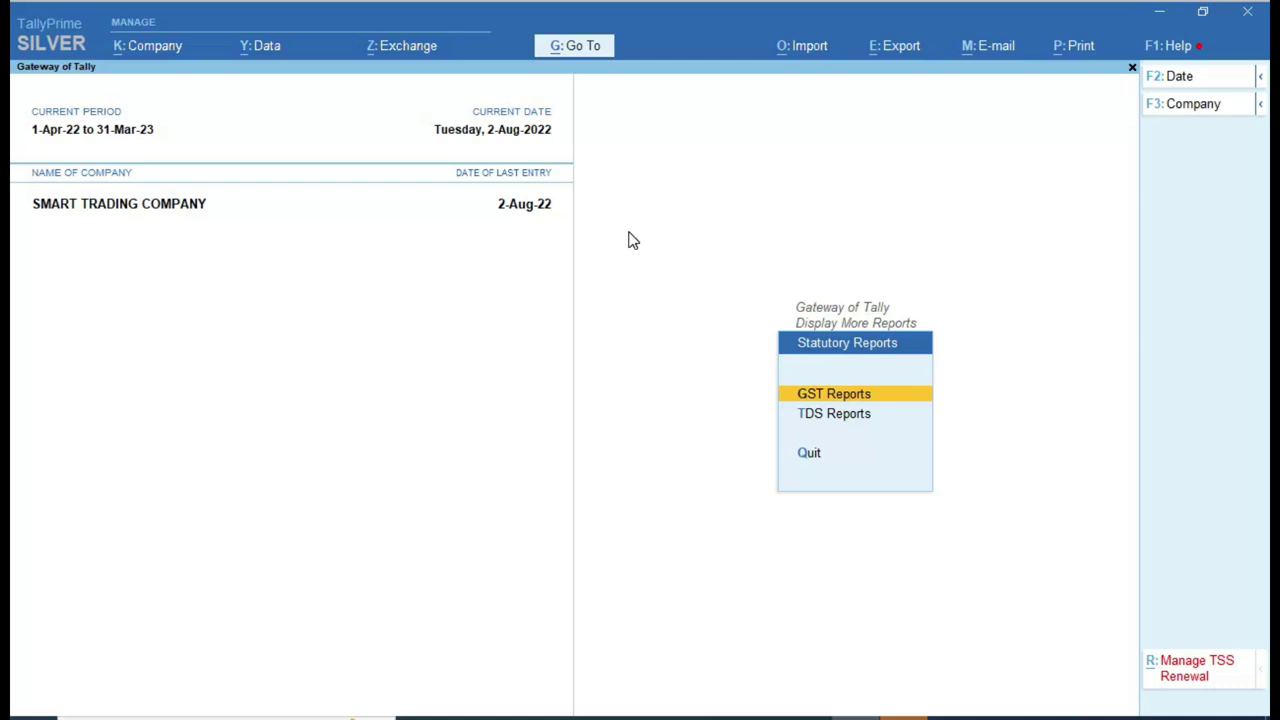
pyautogui.press('Escape')
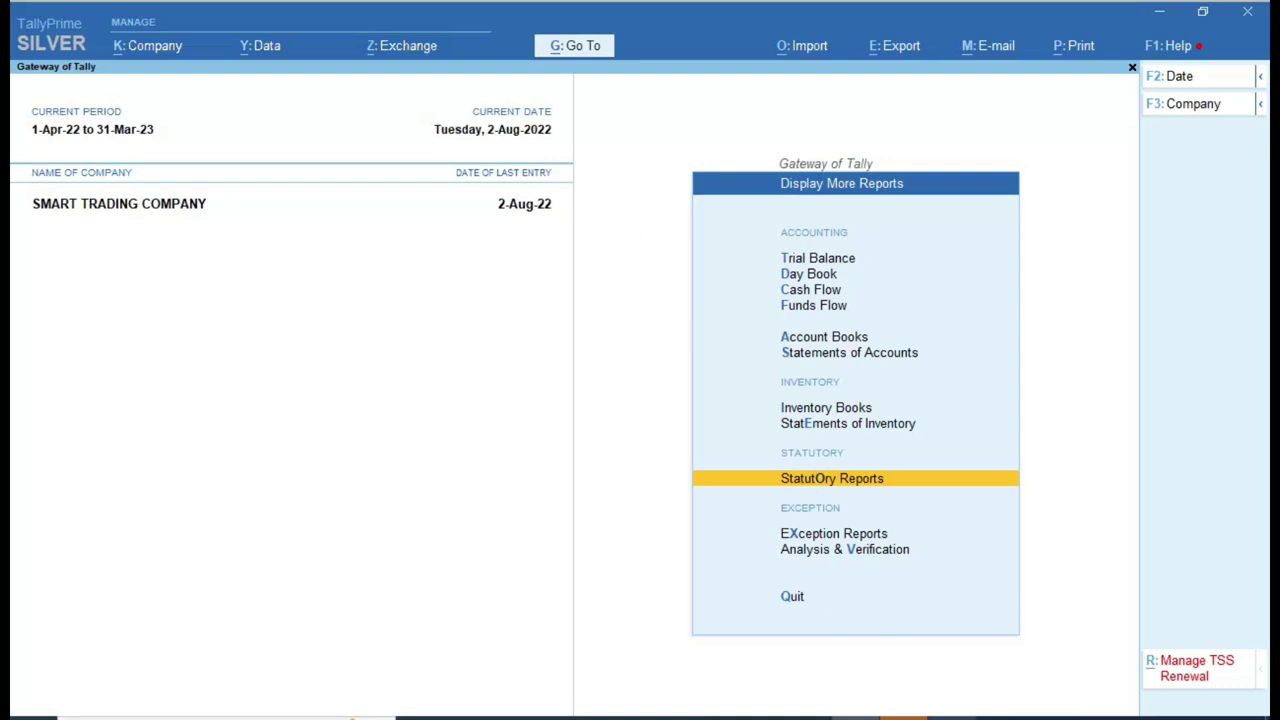
# Switch to the sample tax invoices in Word and examine the invoice with SURESH TRADING COMPANY as both consignee and buyer
pyautogui.click(952, 717)
pyautogui.scroll(15, 385, 313)
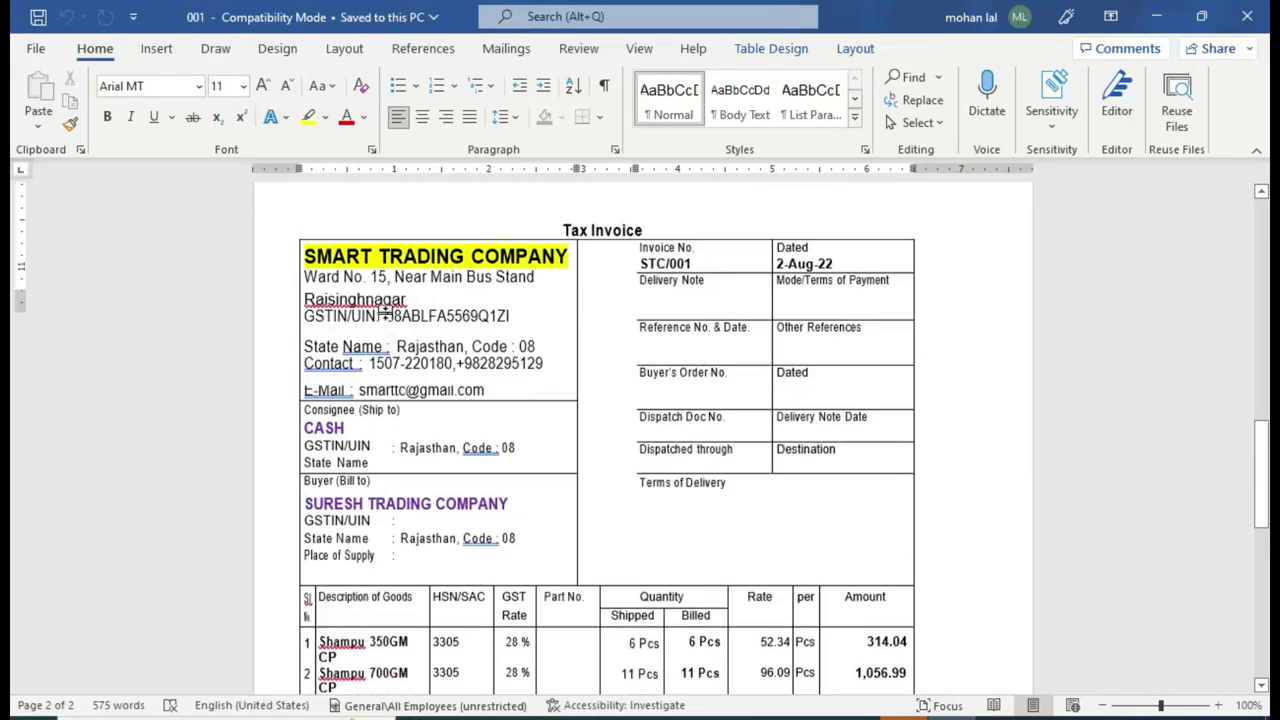
pyautogui.scroll(10, 385, 313)
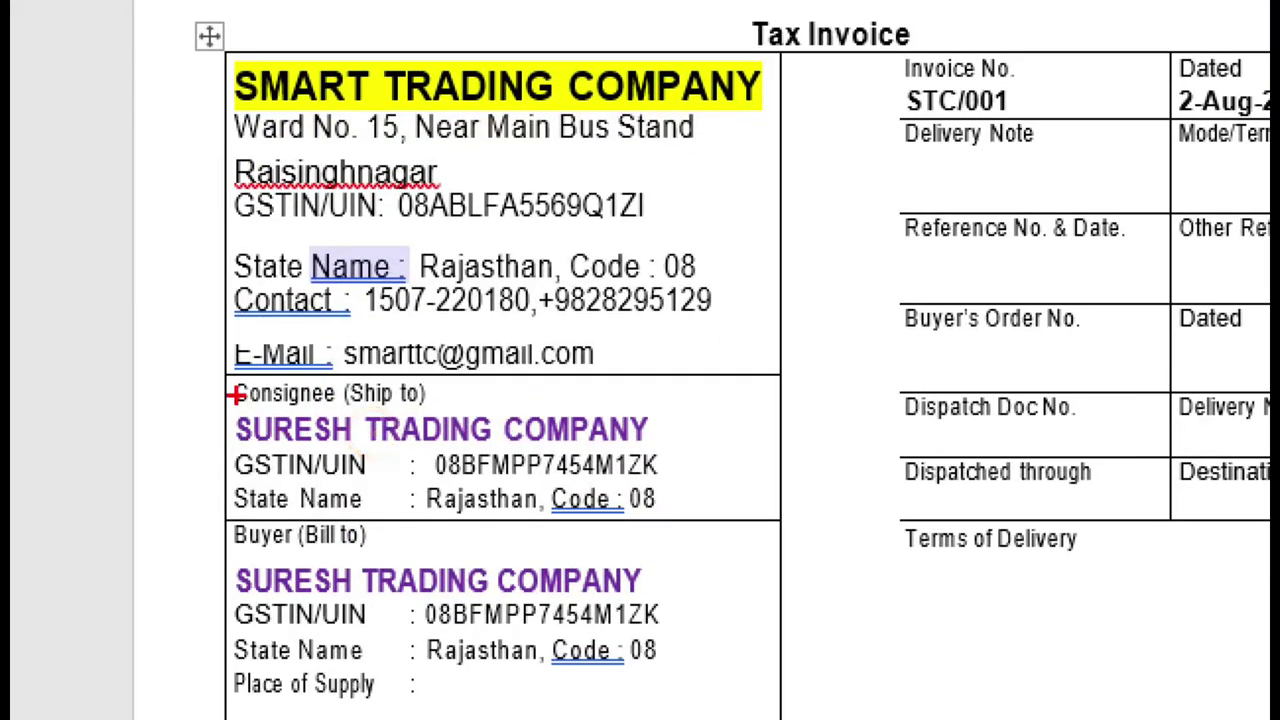
pyautogui.moveTo(259, 431)
pyautogui.mouseDown()
pyautogui.moveTo(259, 448)
pyautogui.moveTo(523, 664)
pyautogui.moveTo(688, 690)
pyautogui.mouseUp()
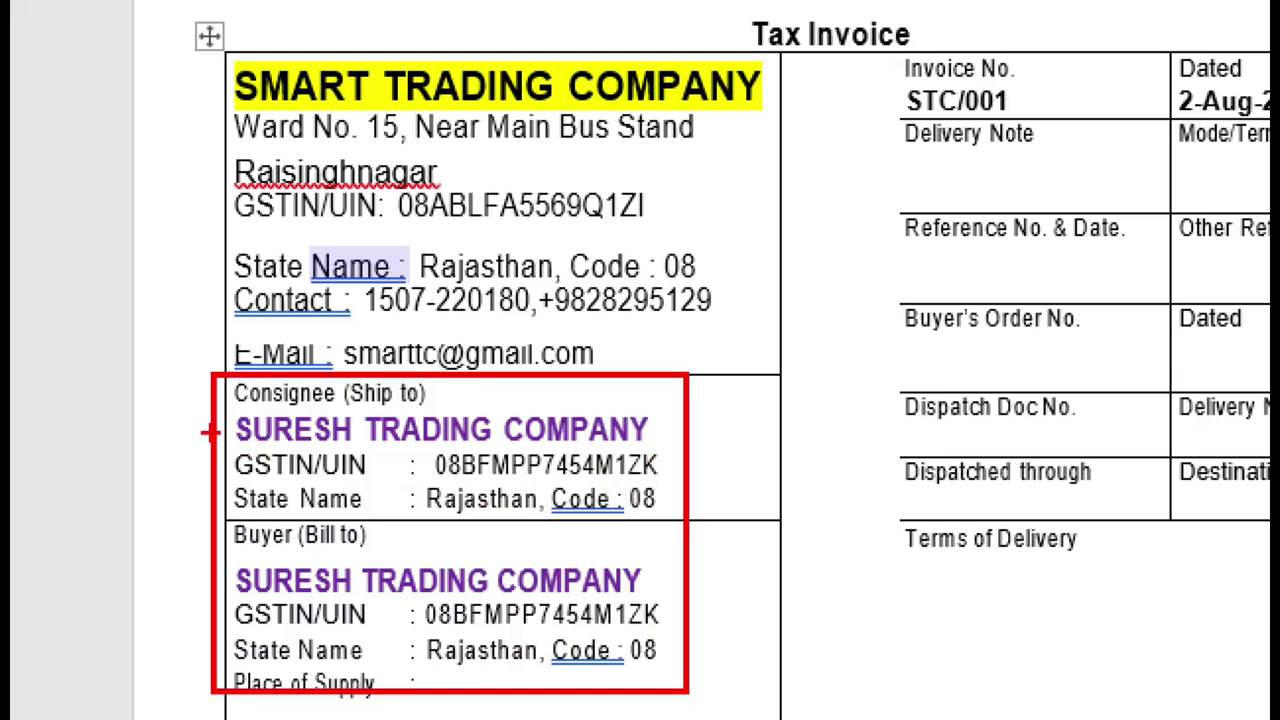
pyautogui.moveTo(166, 418); pyautogui.dragTo(265, 428)
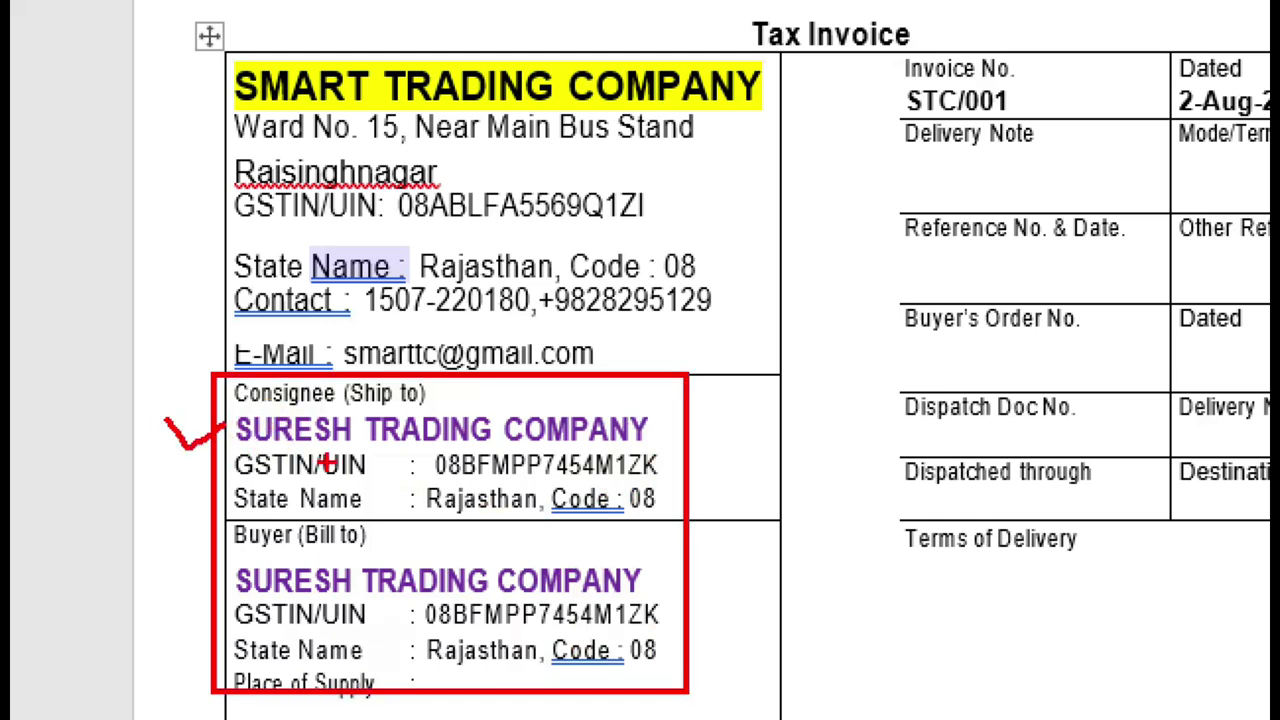